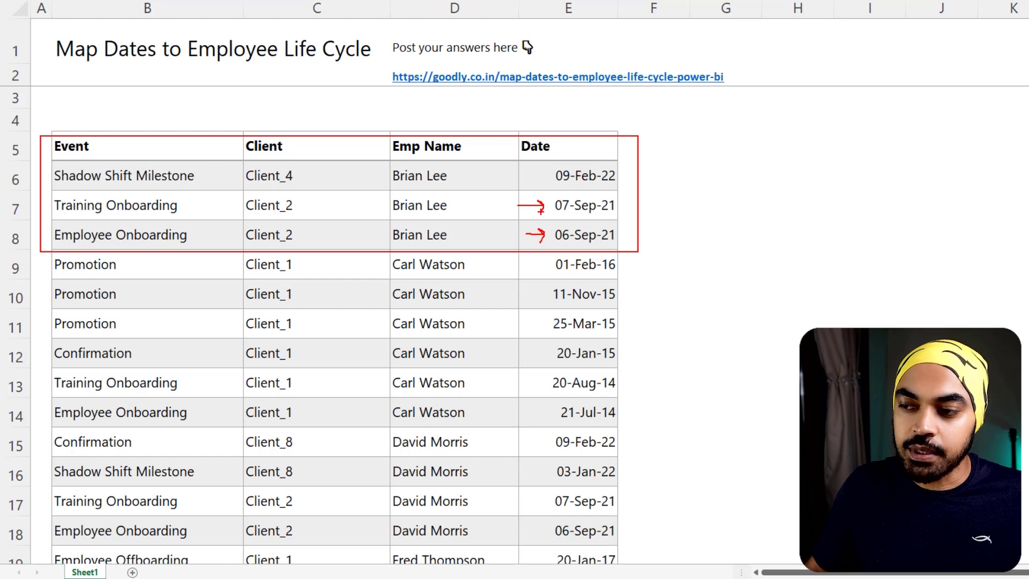
# Step: Mark the 07-Sep-21 and 09-Feb-22 dates on the slide in red ink, then clear the ink
pyautogui.moveTo(611, 226)
pyautogui.mouseDown()
pyautogui.moveTo(552, 222)
pyautogui.moveTo(550, 237)
pyautogui.moveTo(611, 245)
pyautogui.mouseUp()
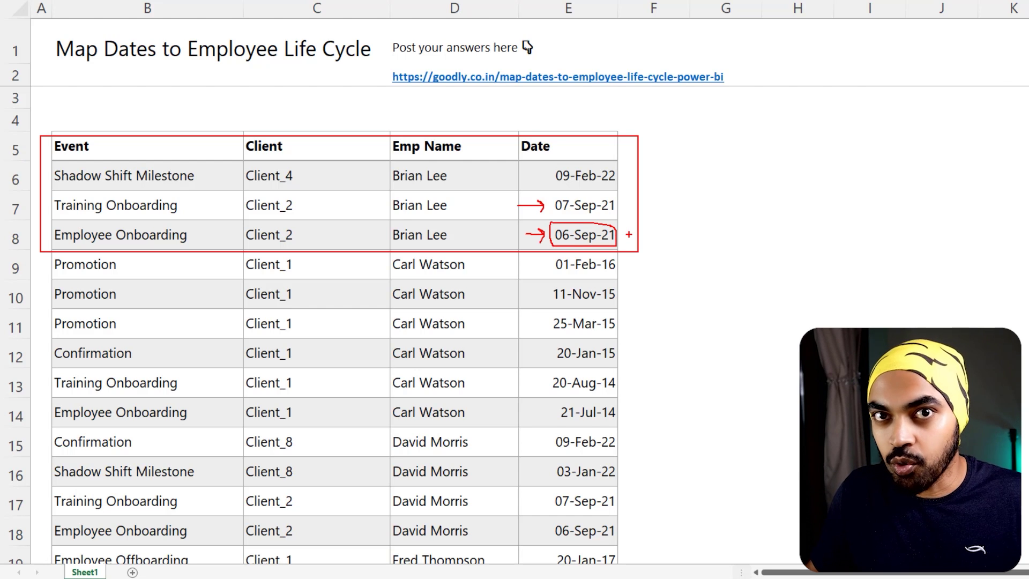
pyautogui.moveTo(548, 196); pyautogui.dragTo(620, 215)
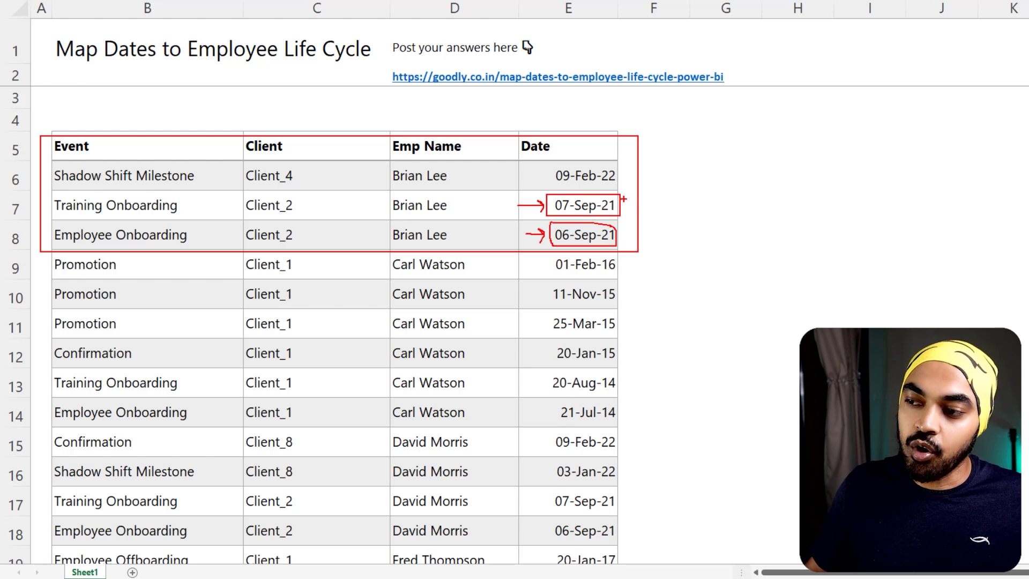
pyautogui.moveTo(660, 199)
pyautogui.mouseDown()
pyautogui.moveTo(662, 212)
pyautogui.moveTo(700, 206)
pyautogui.mouseUp()
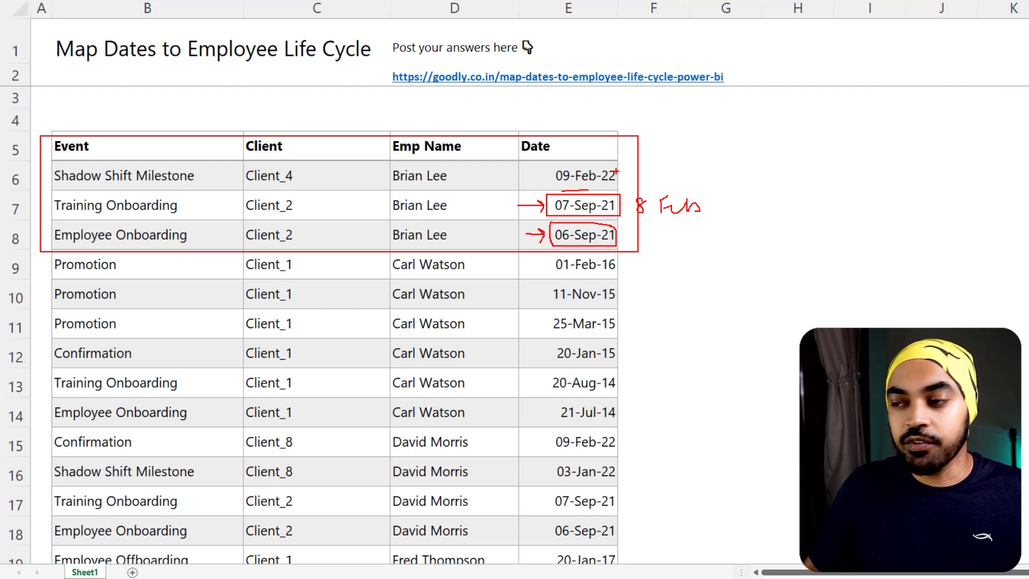
pyautogui.moveTo(542, 161); pyautogui.dragTo(625, 185)
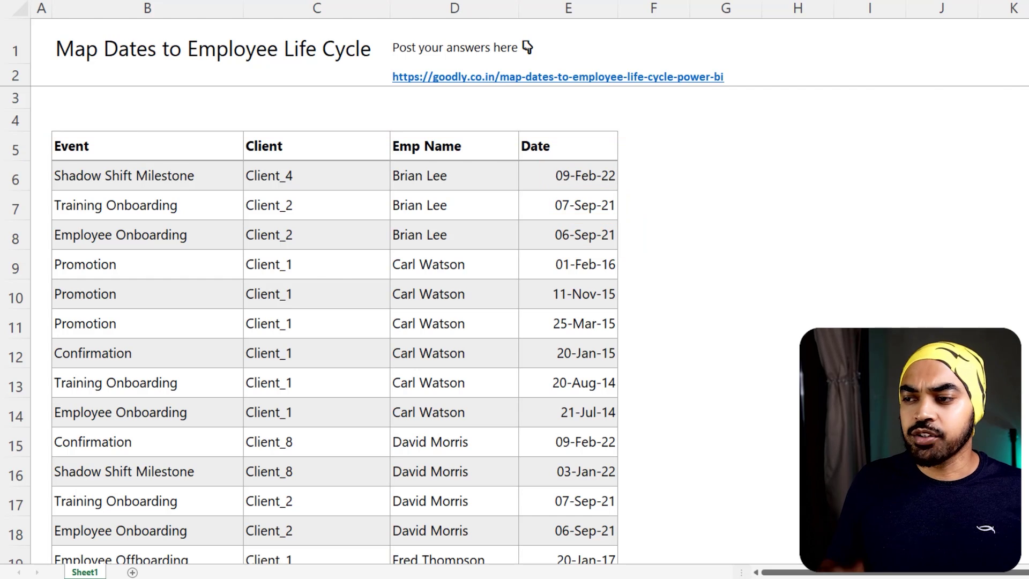
pyautogui.press('Escape')
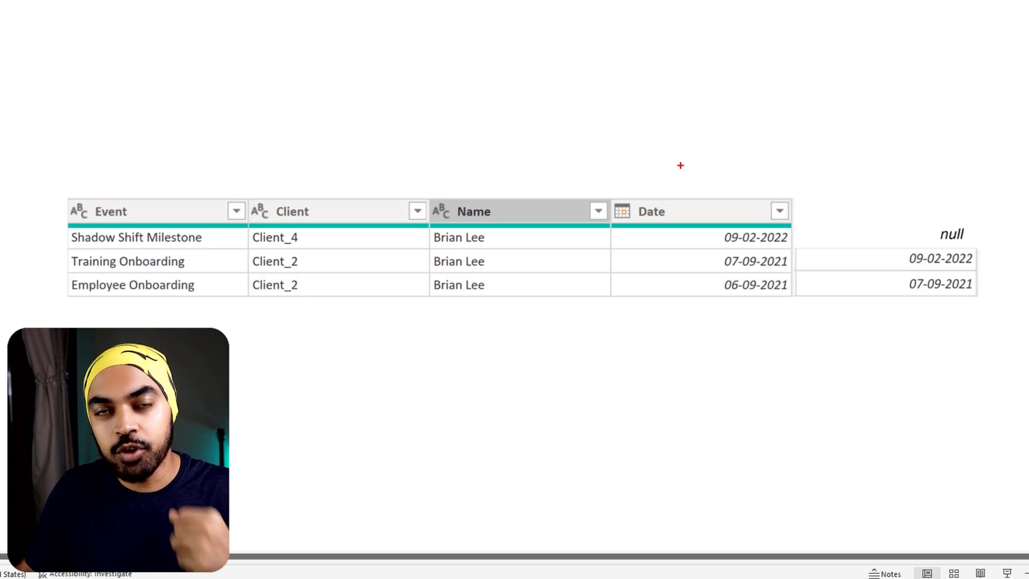
# Step: Outline the Date column, cross out 06-09-2021 and point an arrow at null, then erase
pyautogui.moveTo(620, 187)
pyautogui.mouseDown()
pyautogui.moveTo(770, 295)
pyautogui.moveTo(752, 324)
pyautogui.moveTo(850, 341)
pyautogui.moveTo(865, 326)
pyautogui.mouseUp()
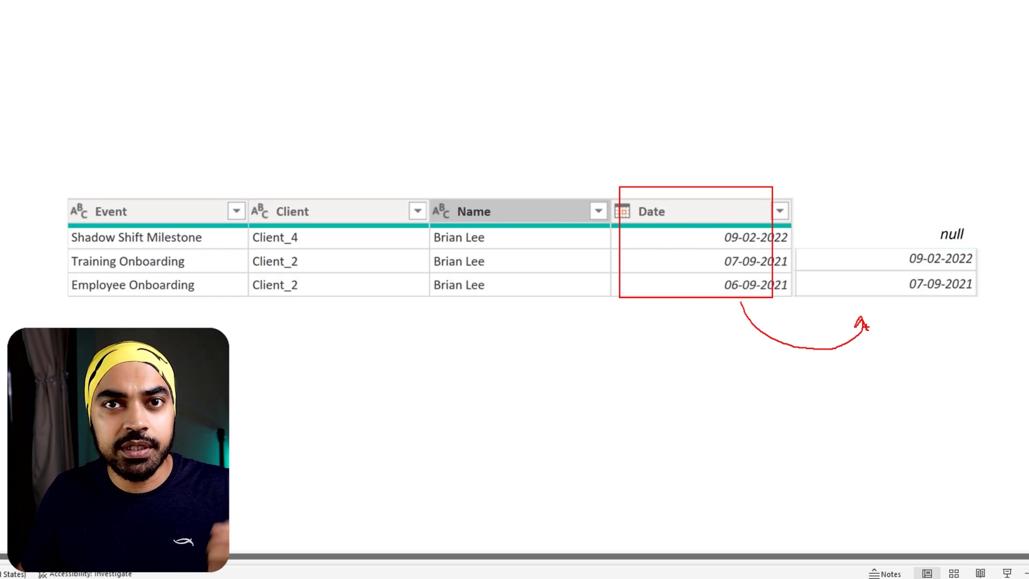
pyautogui.moveTo(719, 280)
pyautogui.mouseDown()
pyautogui.moveTo(766, 292)
pyautogui.moveTo(755, 282)
pyautogui.moveTo(712, 292)
pyautogui.mouseUp()
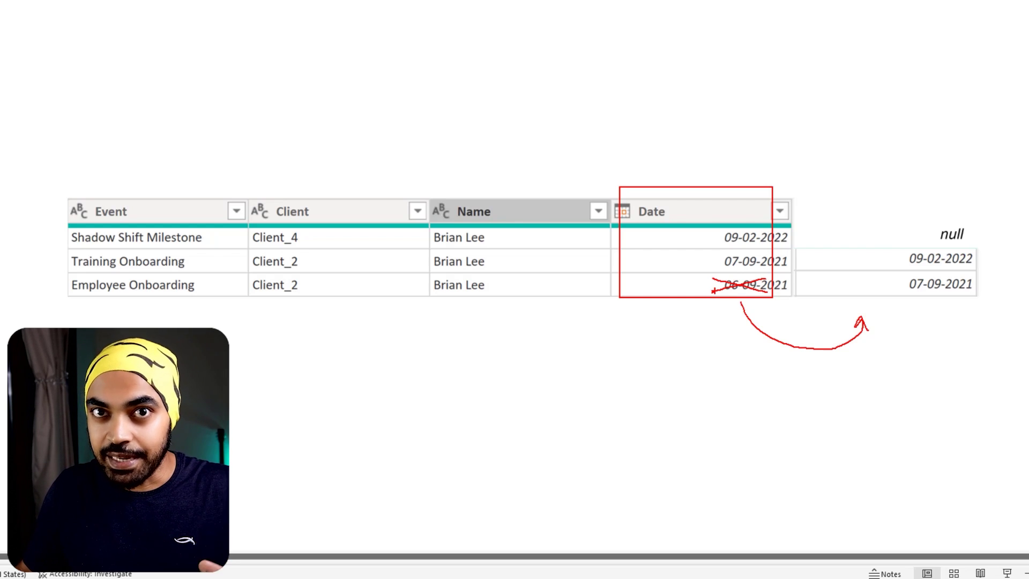
pyautogui.moveTo(861, 203); pyautogui.dragTo(862, 238)
pyautogui.moveTo(854, 230); pyautogui.dragTo(861, 239)
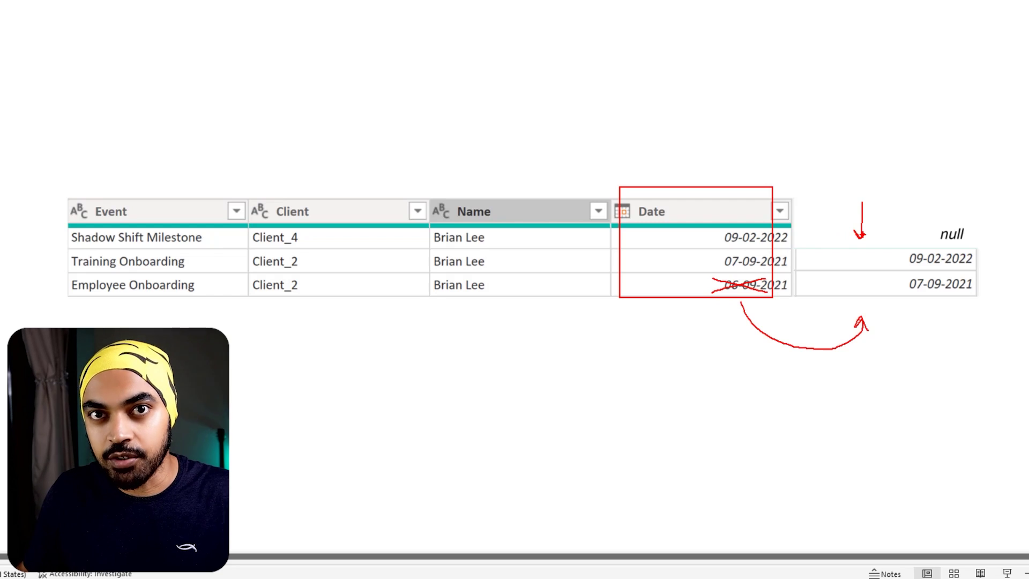
pyautogui.press('e')
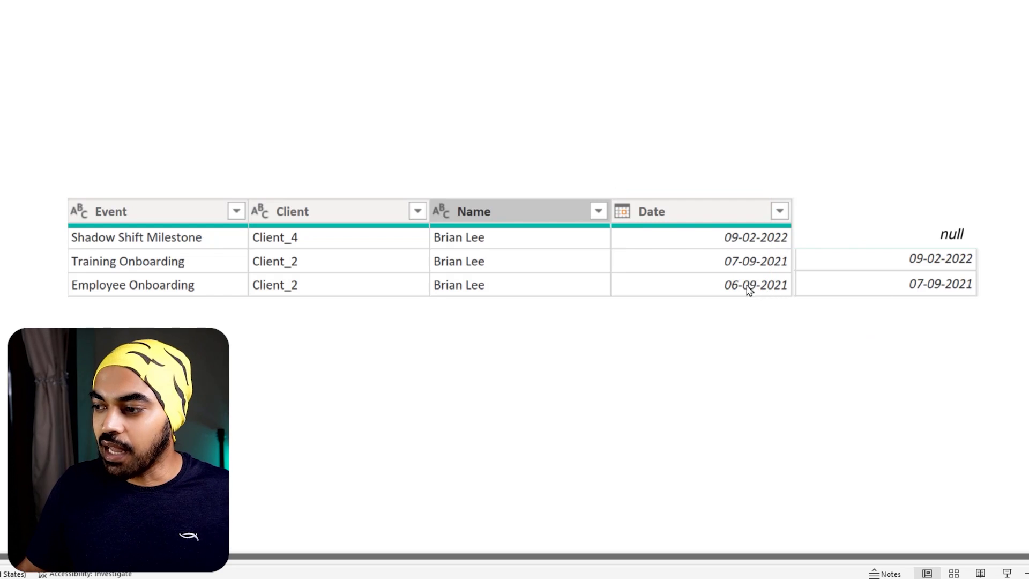
# Step: Box 06-09-2021 and 09-02-2022, circle null, and arrow 06-09-2021 toward 07-09-2021
pyautogui.moveTo(721, 275)
pyautogui.mouseDown()
pyautogui.moveTo(759, 279)
pyautogui.moveTo(692, 303)
pyautogui.mouseUp()
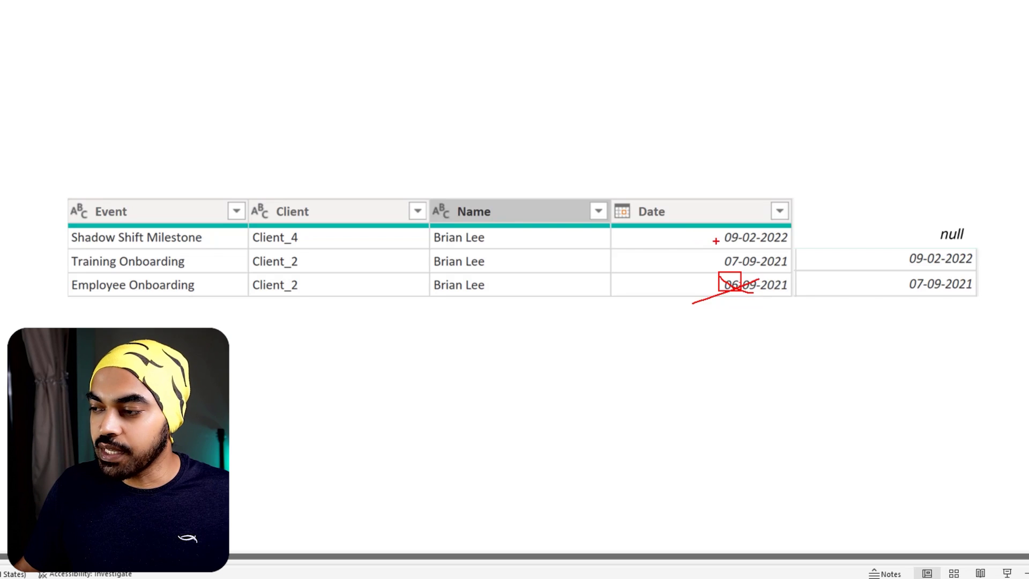
pyautogui.moveTo(739, 224)
pyautogui.mouseDown()
pyautogui.moveTo(713, 247)
pyautogui.moveTo(787, 252)
pyautogui.moveTo(828, 278)
pyautogui.moveTo(816, 284)
pyautogui.mouseUp()
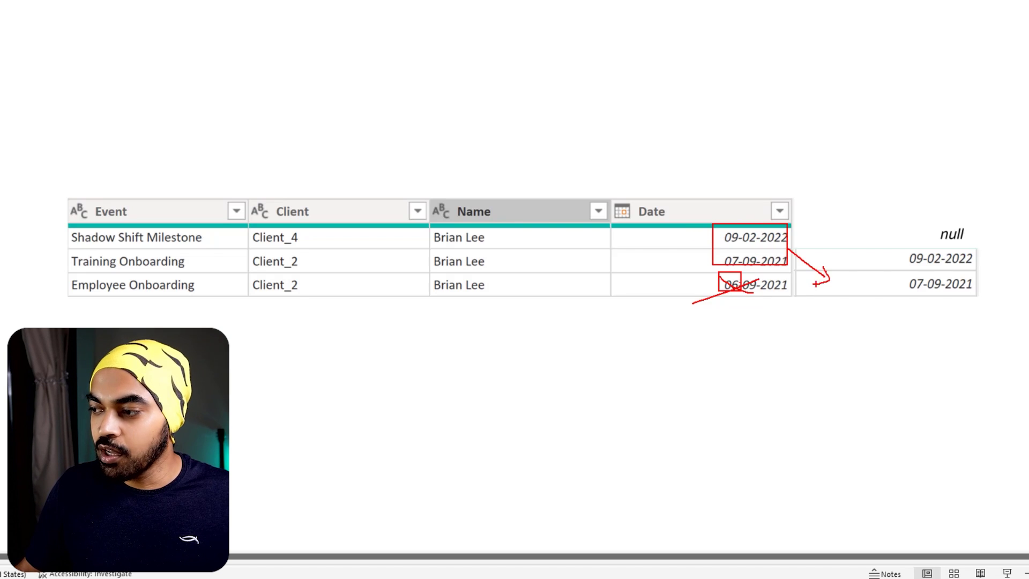
pyautogui.moveTo(978, 217)
pyautogui.mouseDown()
pyautogui.moveTo(929, 226)
pyautogui.moveTo(933, 238)
pyautogui.moveTo(985, 222)
pyautogui.mouseUp()
pyautogui.press('e')
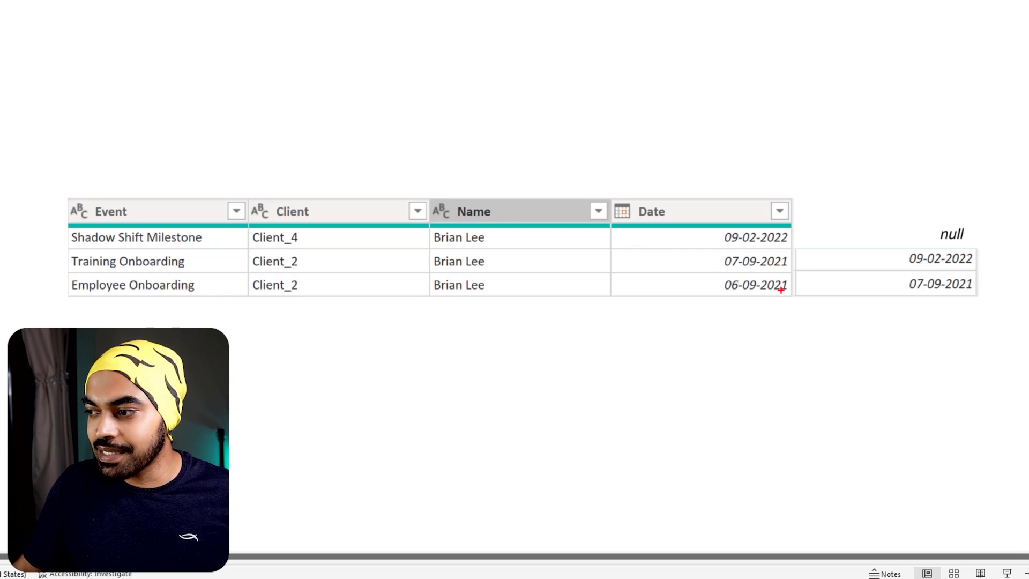
pyautogui.moveTo(793, 285)
pyautogui.mouseDown()
pyautogui.moveTo(908, 282)
pyautogui.moveTo(778, 257)
pyautogui.moveTo(783, 264)
pyautogui.moveTo(900, 263)
pyautogui.moveTo(799, 242)
pyautogui.mouseUp()
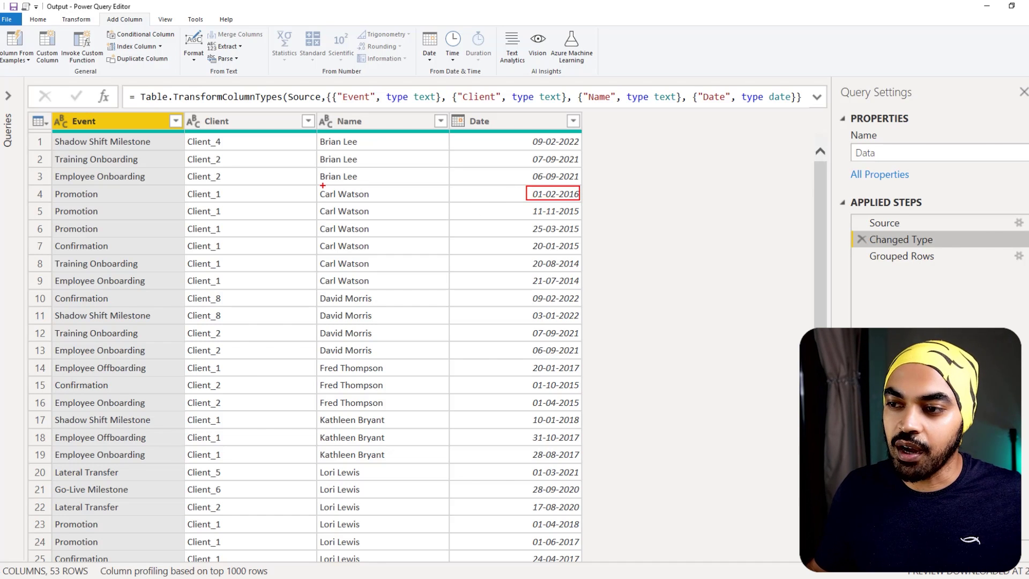
# Step: Highlight two people's names in the Data table, then show the Grouped Rows step
pyautogui.moveTo(322, 186); pyautogui.dragTo(410, 202)
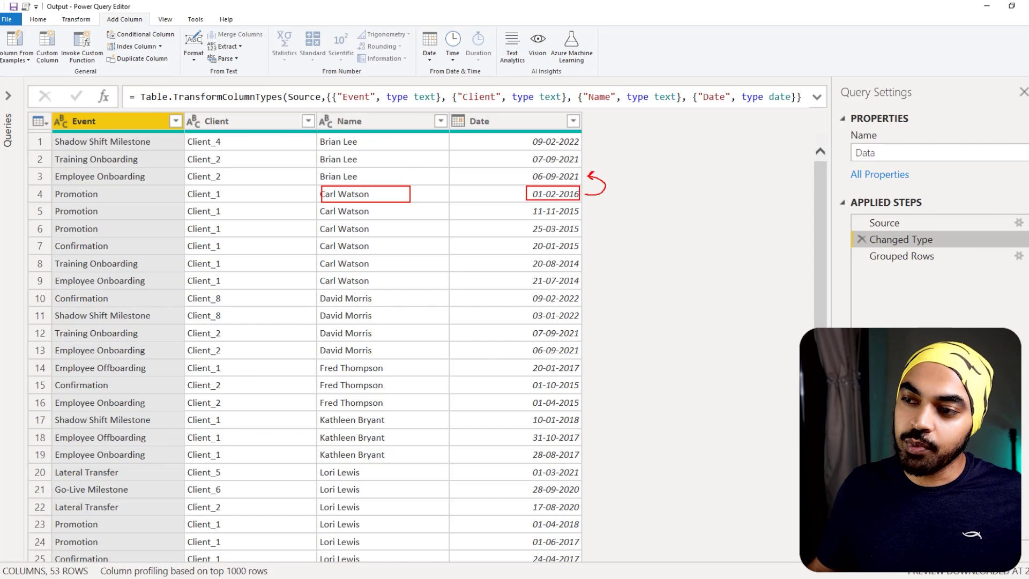
pyautogui.moveTo(316, 166); pyautogui.dragTo(366, 188)
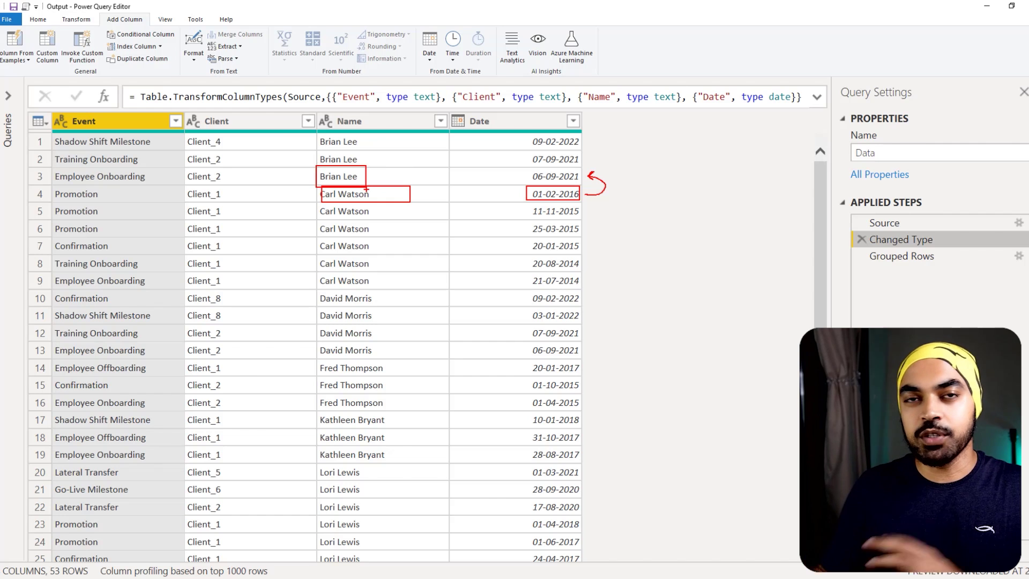
pyautogui.press('Escape')
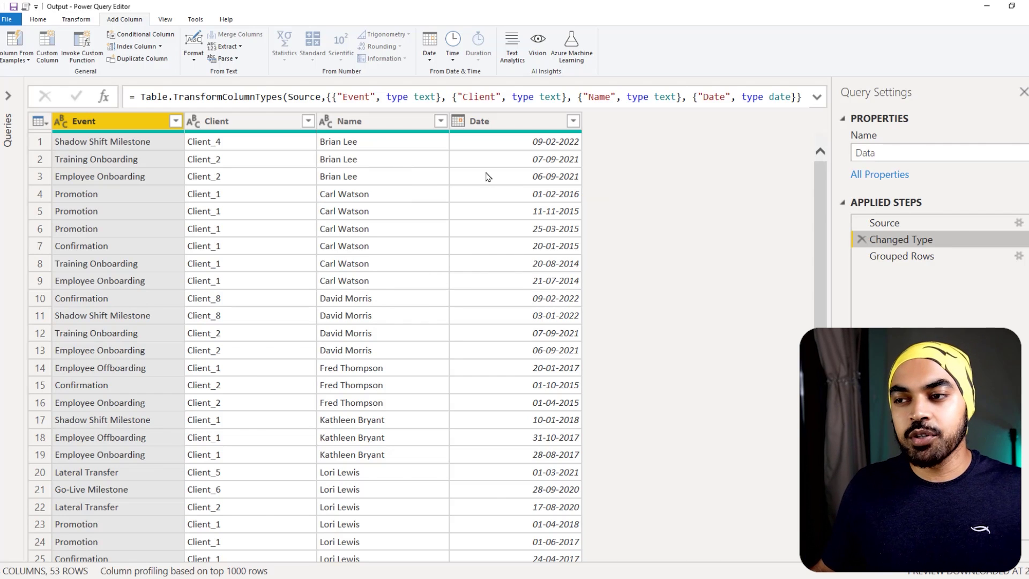
pyautogui.click(890, 256)
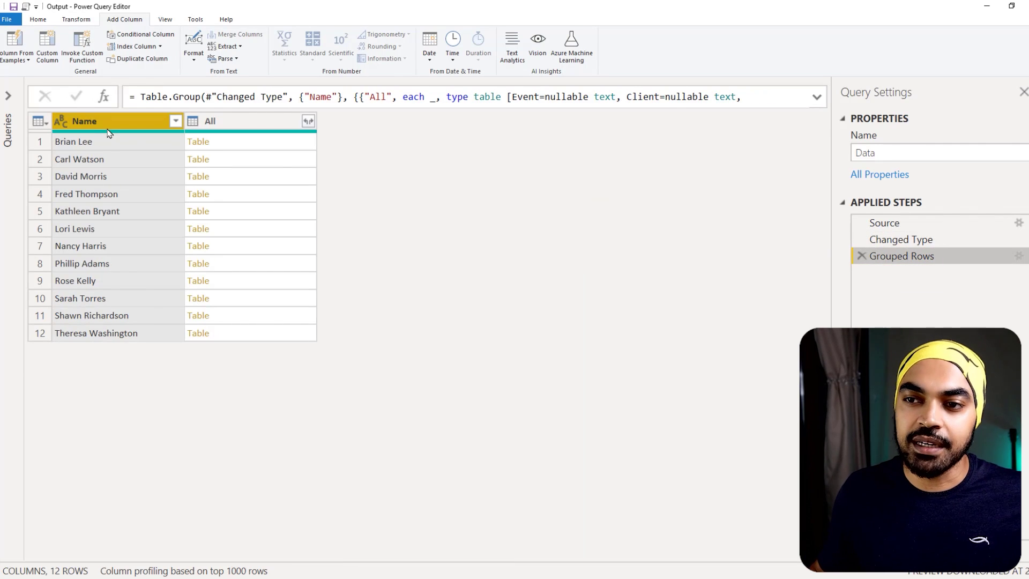
# Step: Mark the Name column and preview row 1's nested event table in an enlarged pane
pyautogui.moveTo(46, 107)
pyautogui.mouseDown()
pyautogui.moveTo(147, 294)
pyautogui.moveTo(157, 353)
pyautogui.mouseUp()
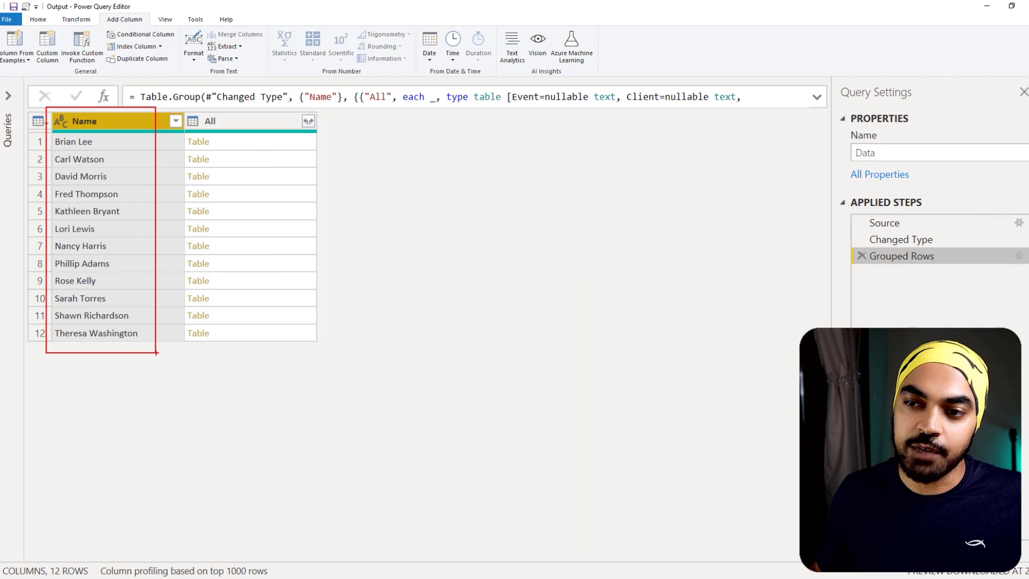
pyautogui.moveTo(182, 151); pyautogui.dragTo(213, 129)
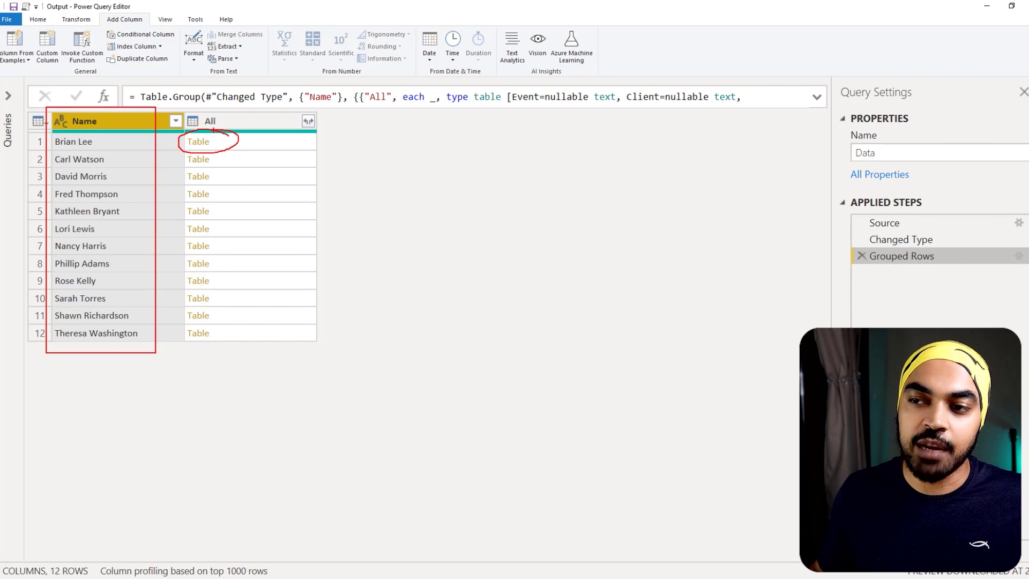
pyautogui.press('Escape')
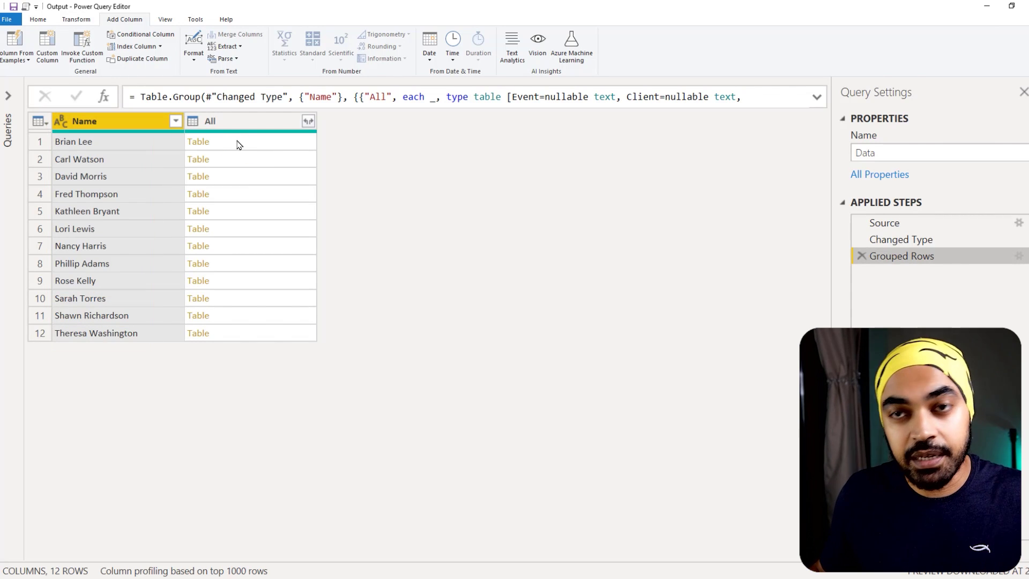
pyautogui.click(240, 145)
pyautogui.moveTo(241, 375)
pyautogui.mouseDown()
pyautogui.moveTo(241, 351)
pyautogui.moveTo(366, 422)
pyautogui.mouseUp()
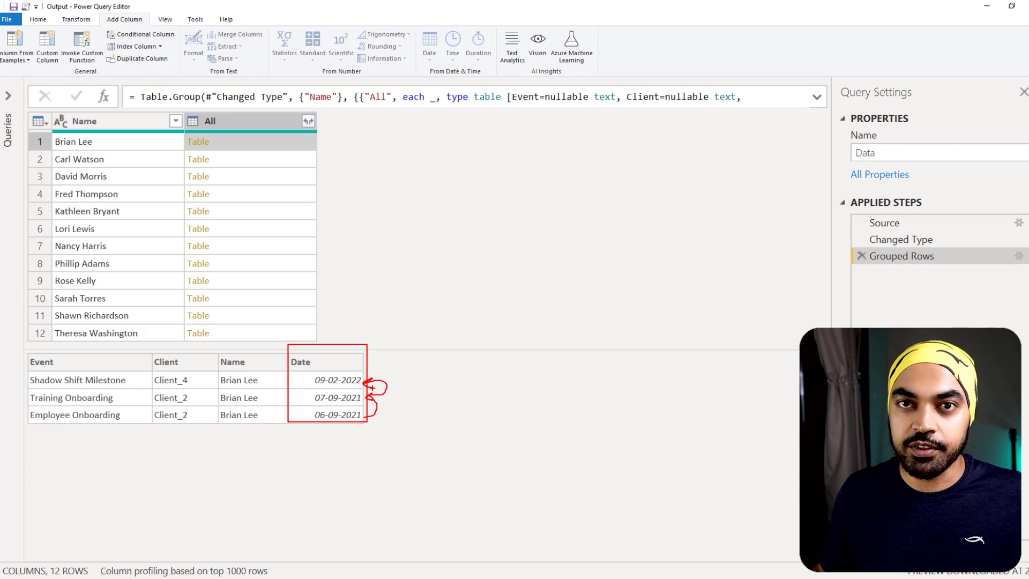
pyautogui.press('Escape')
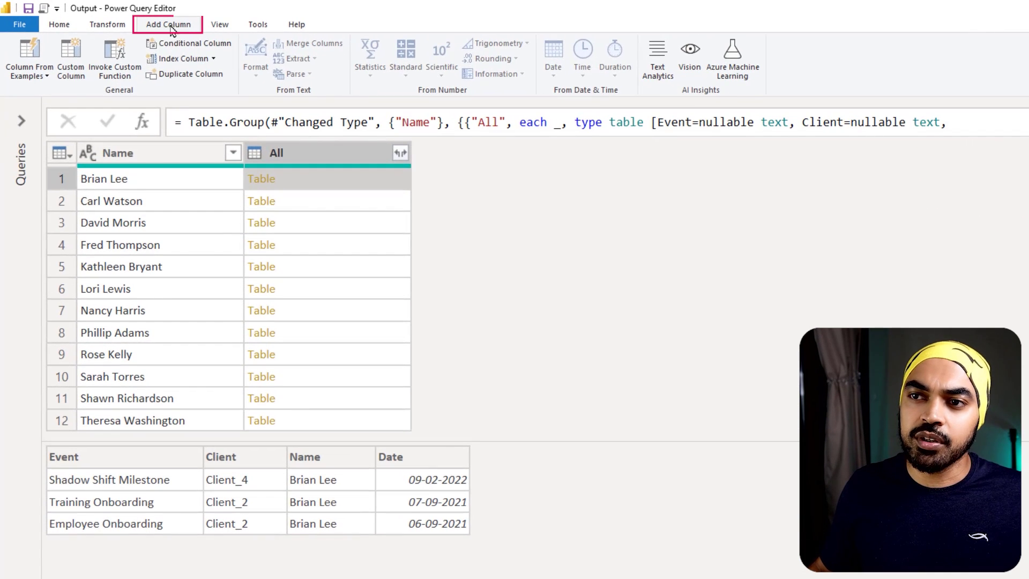
# Step: Add a Custom column with formula [All][Date], annotating the All column and preview's Date column
pyautogui.click(71, 59)
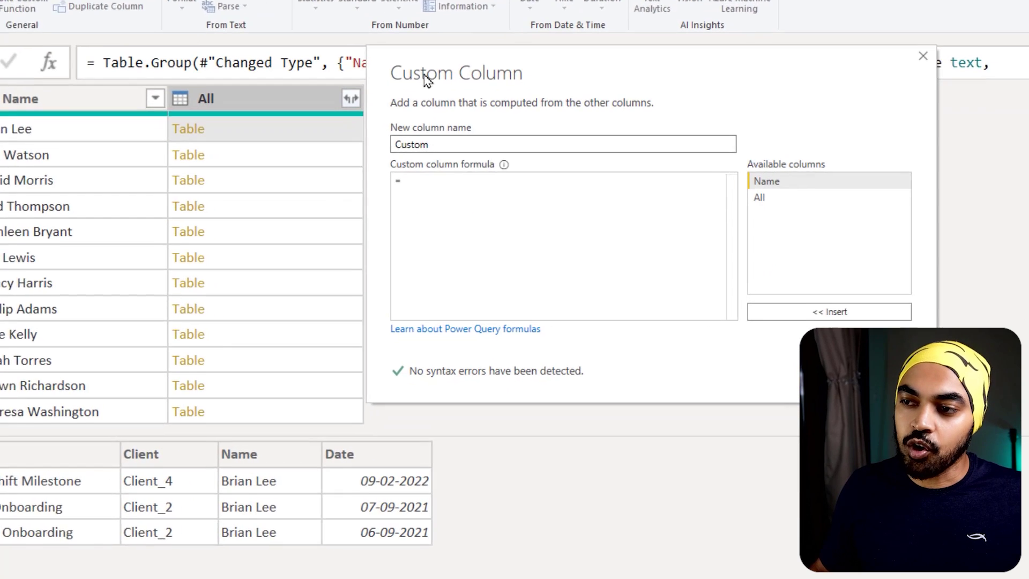
pyautogui.click(430, 183)
pyautogui.write('[Al')
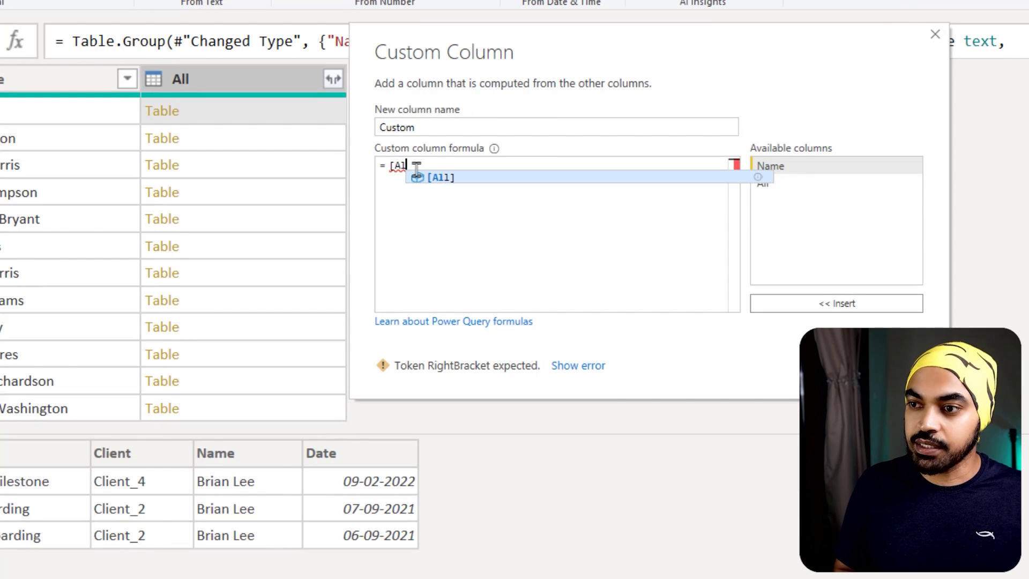
pyautogui.write('l]')
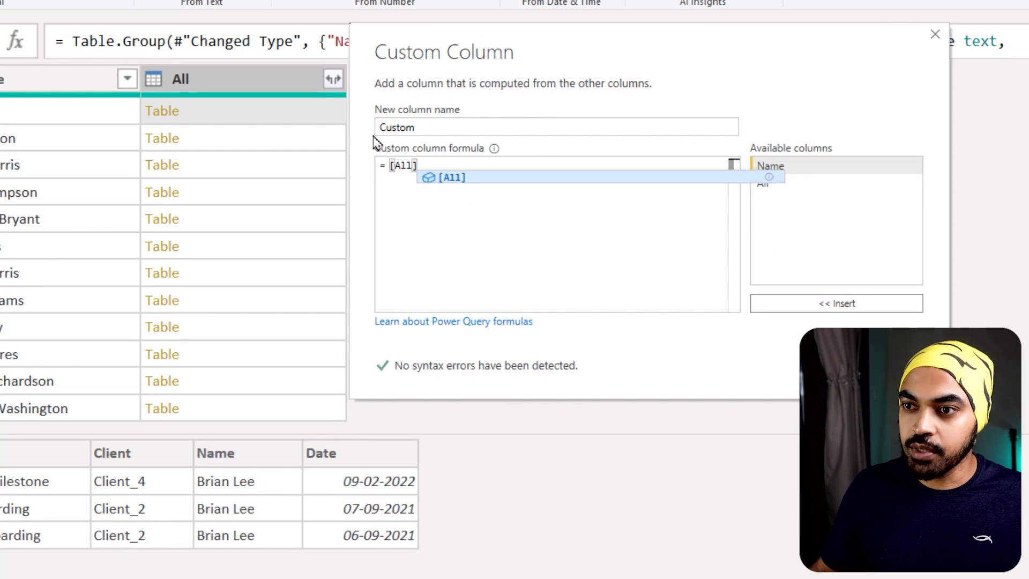
pyautogui.hotkey('ctrl', '2')
pyautogui.moveTo(141, 55)
pyautogui.mouseDown()
pyautogui.moveTo(210, 97)
pyautogui.moveTo(206, 113)
pyautogui.moveTo(221, 107)
pyautogui.mouseUp()
pyautogui.moveTo(216, 127)
pyautogui.mouseDown()
pyautogui.moveTo(202, 138)
pyautogui.moveTo(219, 148)
pyautogui.mouseUp()
pyautogui.moveTo(201, 190)
pyautogui.mouseDown()
pyautogui.moveTo(223, 179)
pyautogui.moveTo(225, 202)
pyautogui.mouseUp()
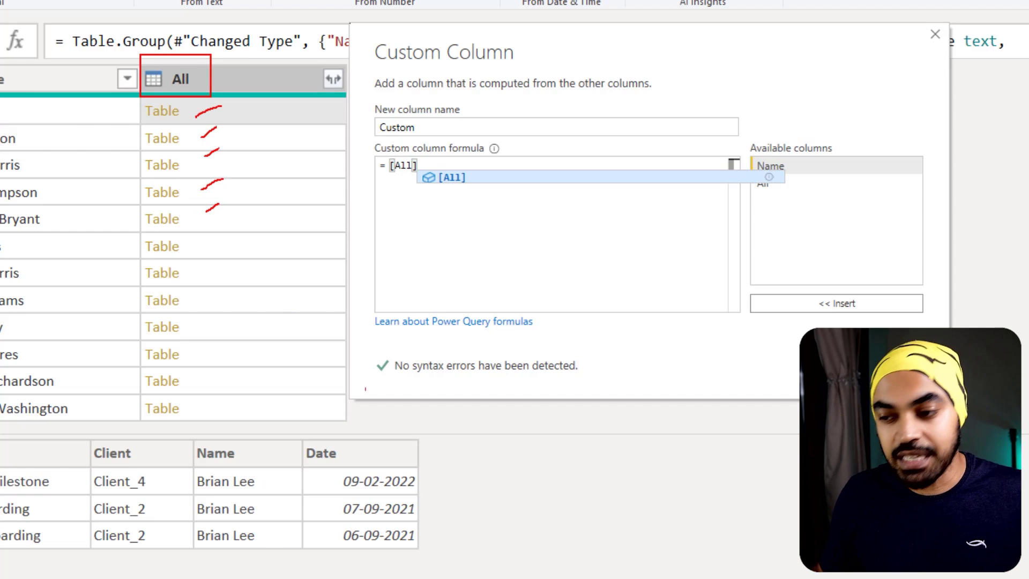
pyautogui.moveTo(303, 437); pyautogui.dragTo(459, 558)
pyautogui.press('Escape')
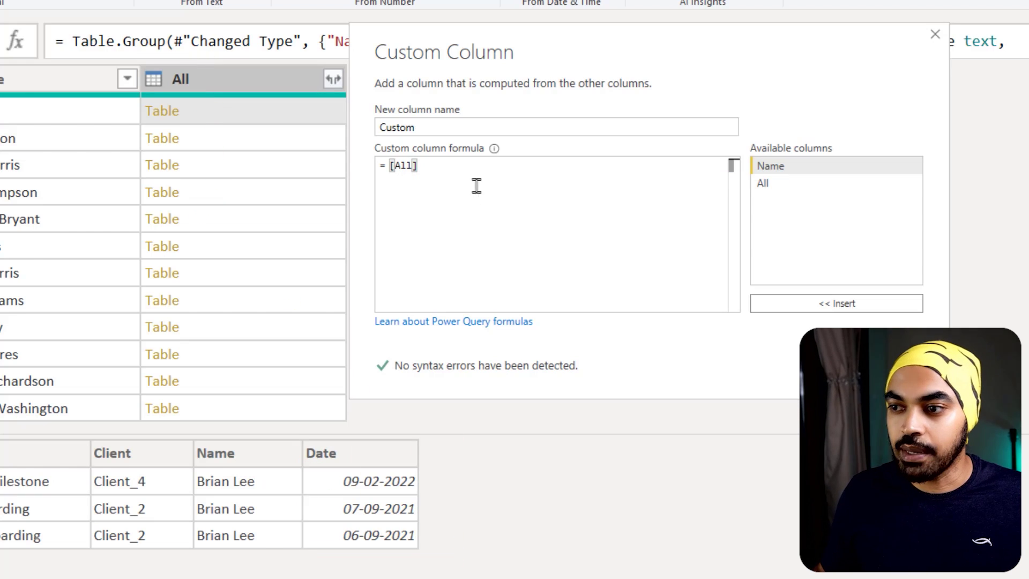
pyautogui.write('[Date')
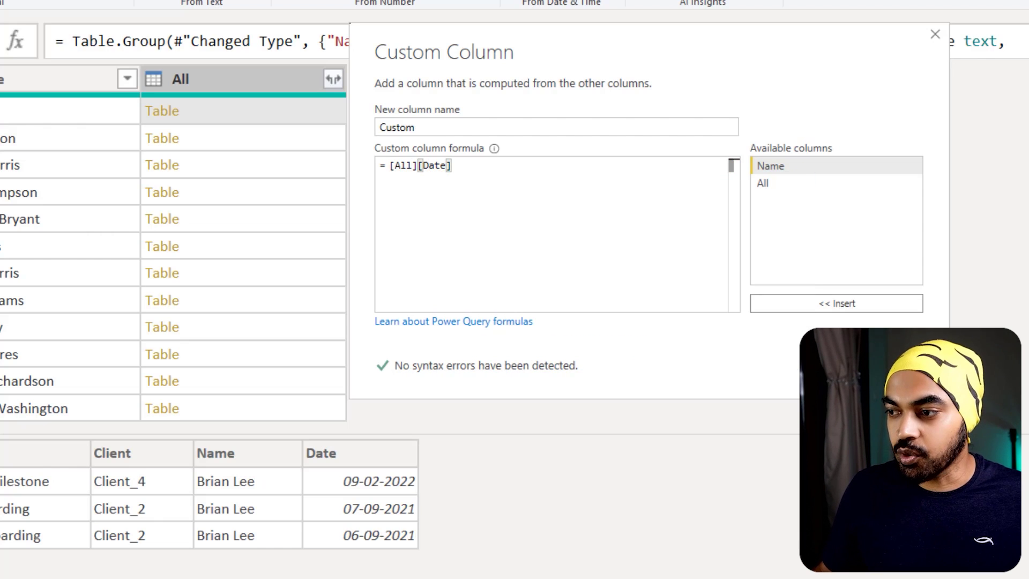
pyautogui.click(847, 370)
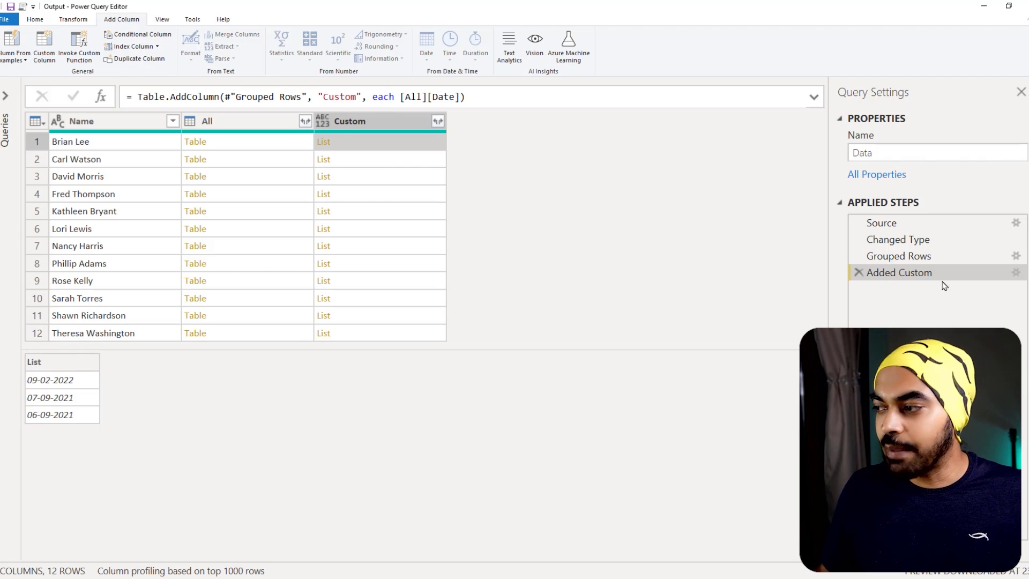
# Step: Change the Custom column formula to Table.RemoveLastN([All],1)[Date]
pyautogui.click(1016, 272)
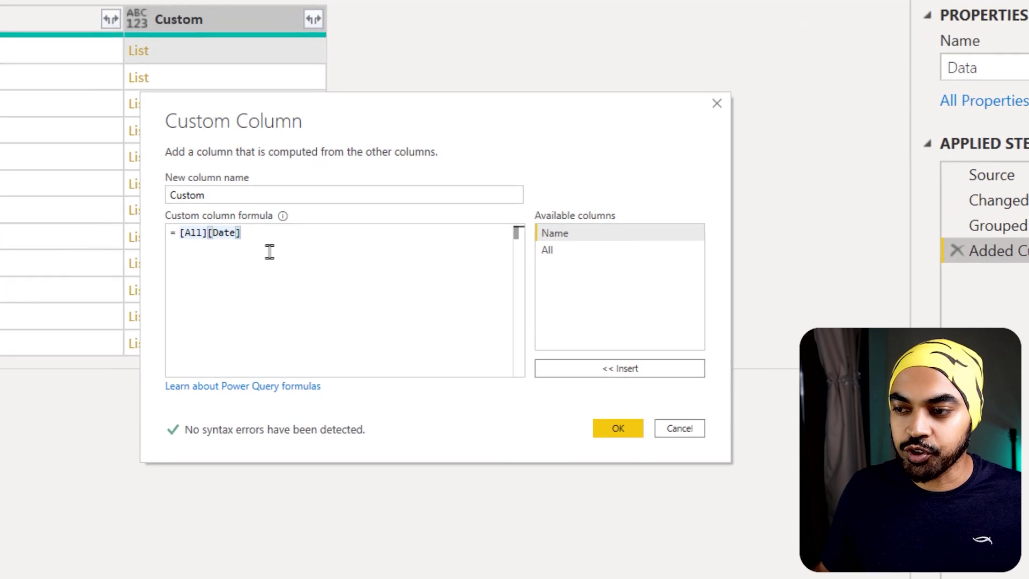
pyautogui.press('Left')
pyautogui.press('Left')
pyautogui.press('Left')
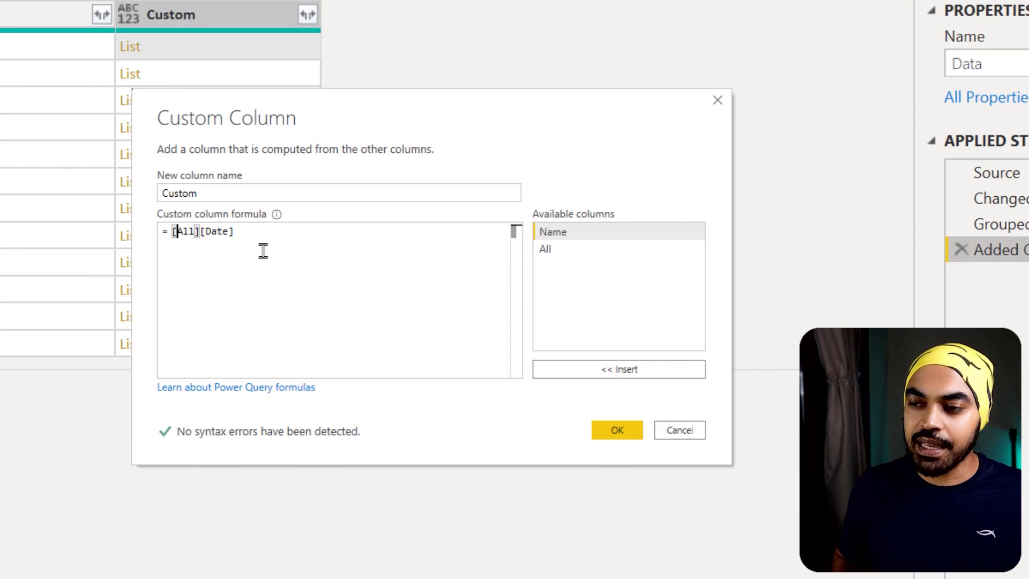
pyautogui.press('Left')
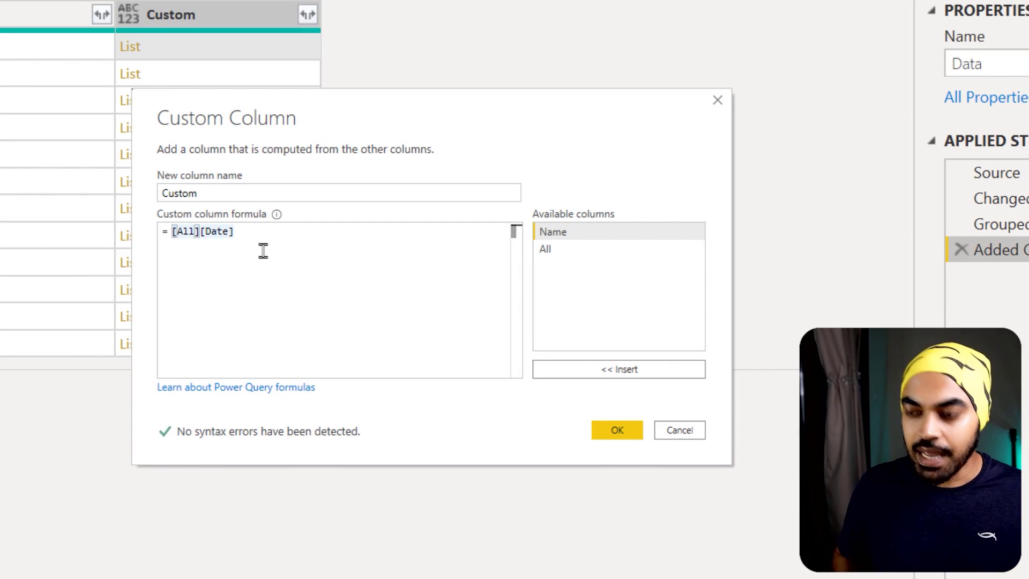
pyautogui.write('Table.')
pyautogui.write('Remov')
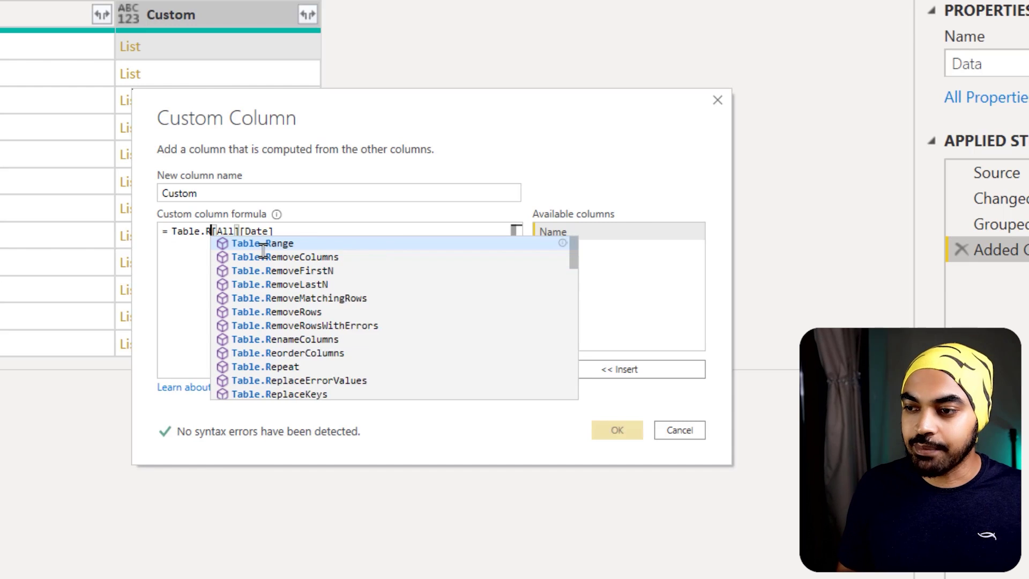
pyautogui.press('Down')
pyautogui.press('Tab')
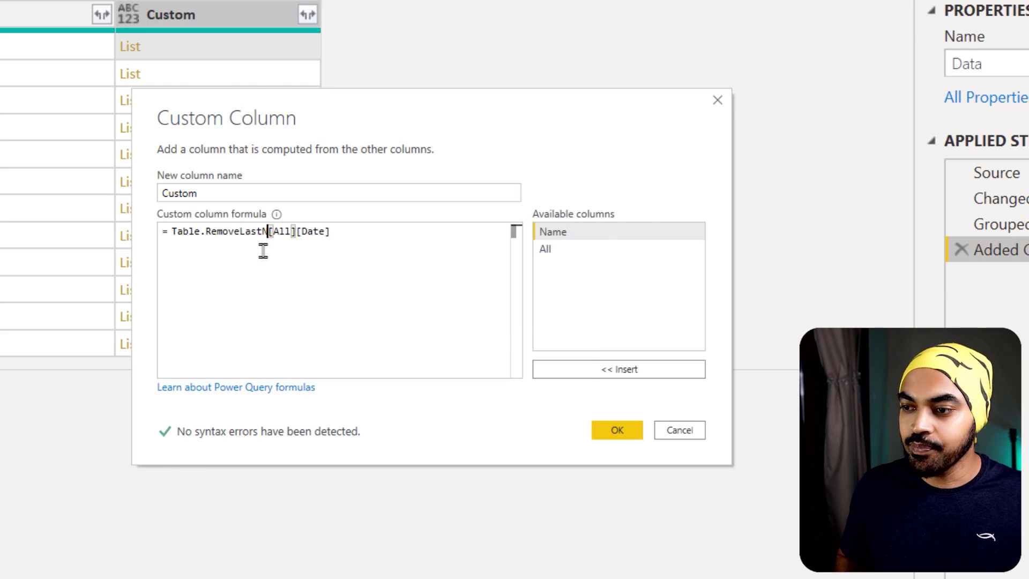
pyautogui.write('(')
pyautogui.press('Right')
pyautogui.press('Right')
pyautogui.press('Right')
pyautogui.press('Right')
pyautogui.press('Right')
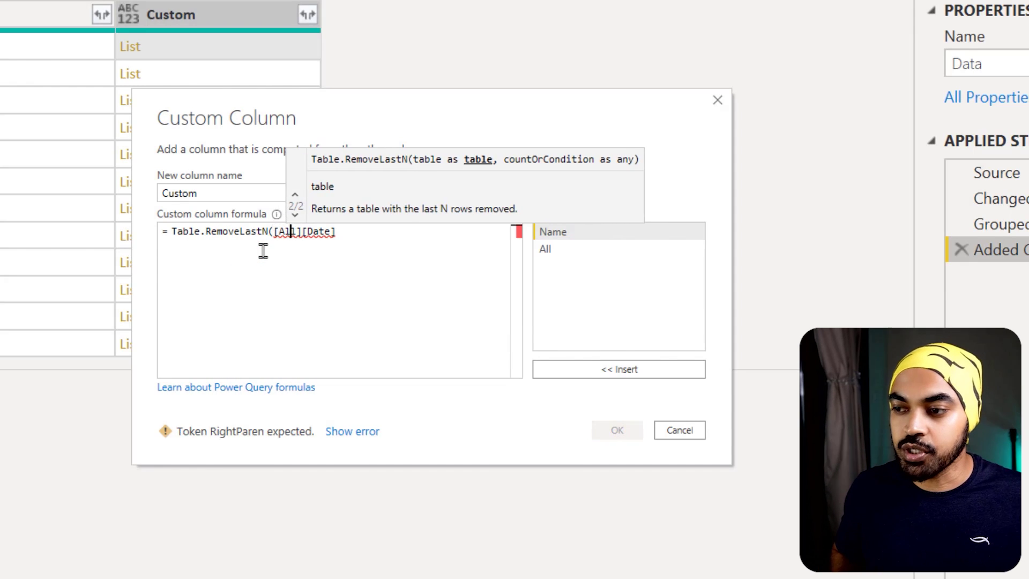
pyautogui.write(',')
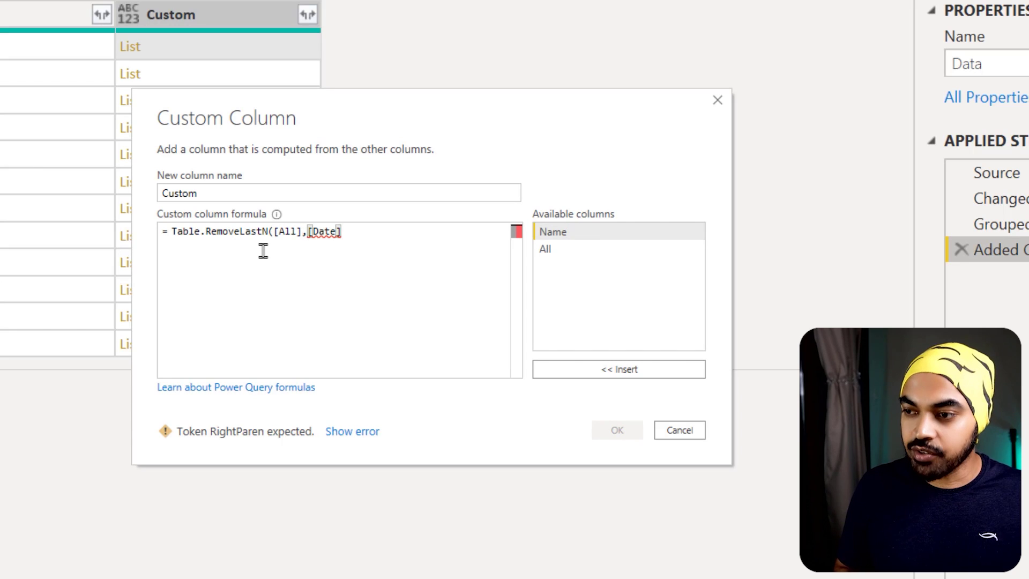
pyautogui.write('1)')
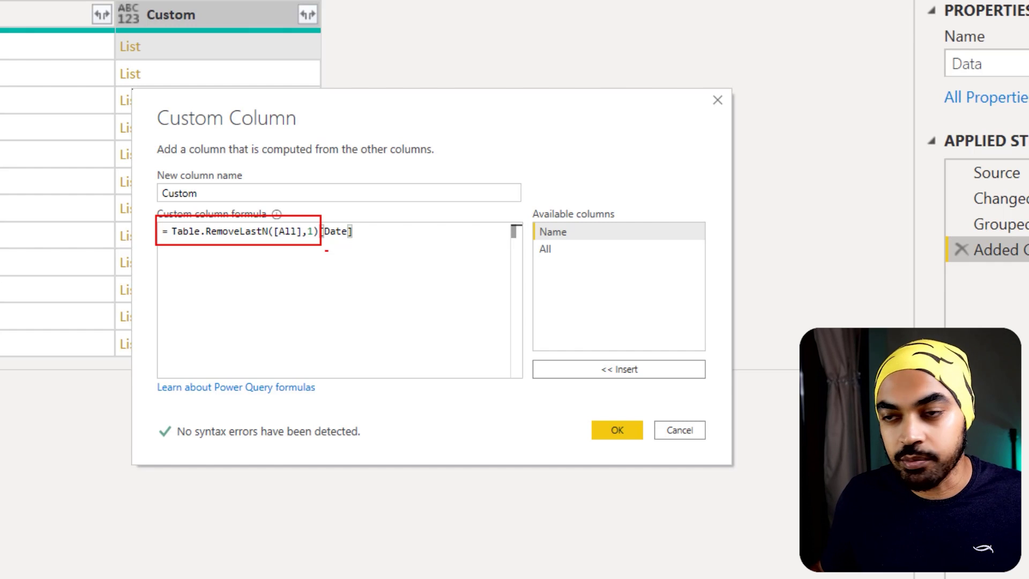
pyautogui.moveTo(344, 246); pyautogui.dragTo(339, 277)
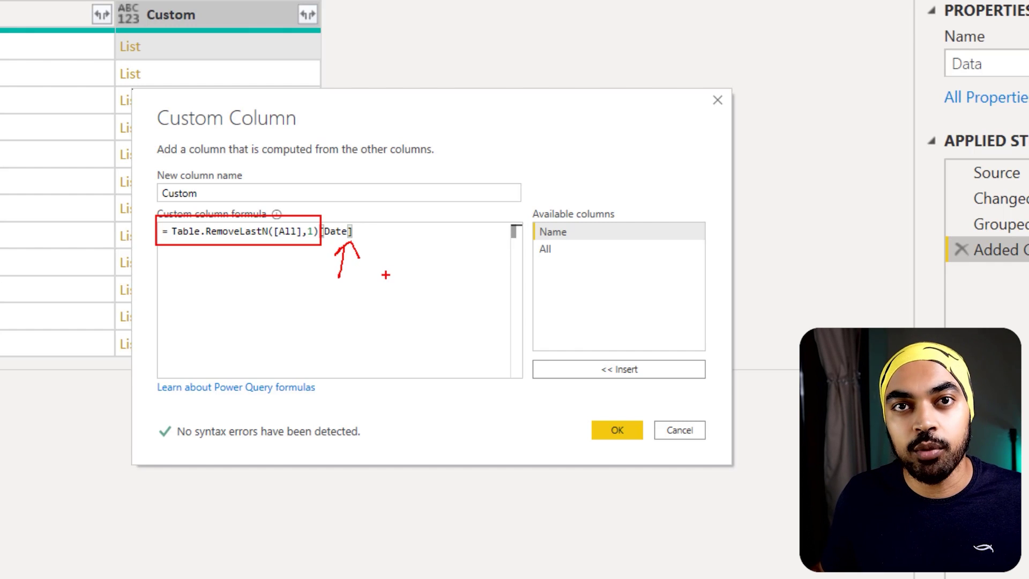
pyautogui.click(608, 430)
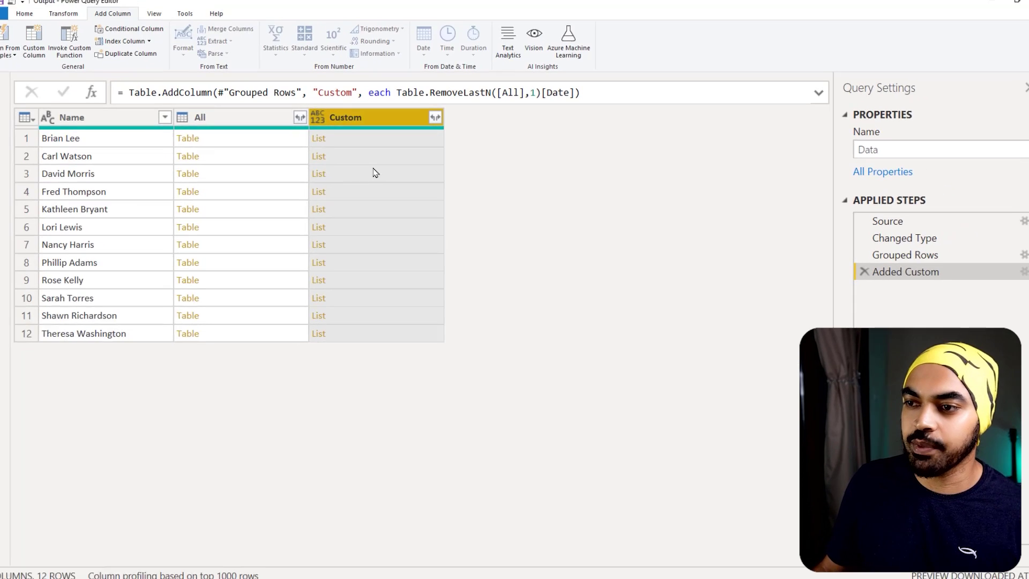
# Step: Preview row 1's shortened list, now holding only 09-02-2022 and 07-09-2021
pyautogui.click(377, 142)
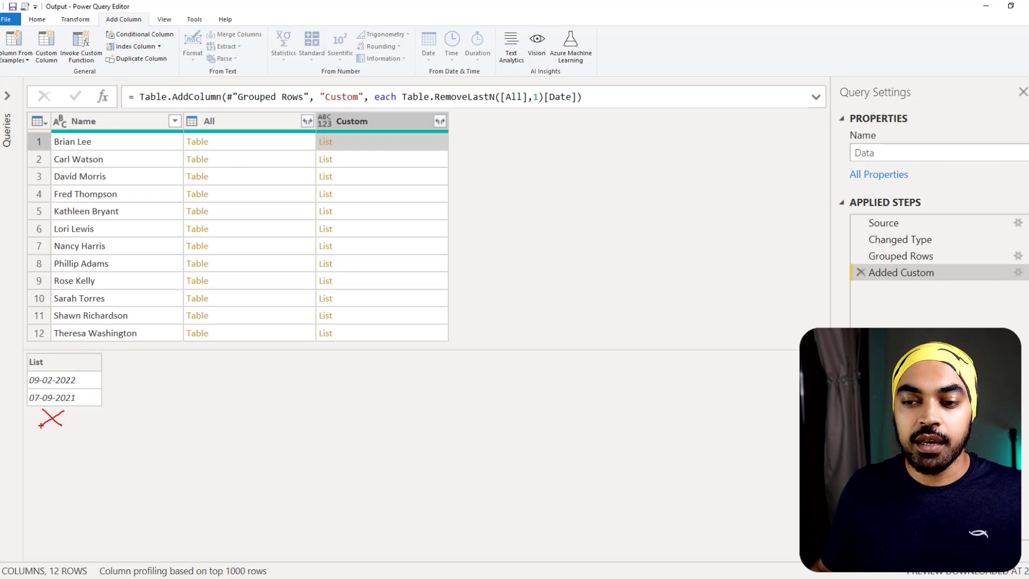
pyautogui.moveTo(16, 368)
pyautogui.mouseDown()
pyautogui.moveTo(100, 411)
pyautogui.moveTo(102, 384)
pyautogui.moveTo(146, 321)
pyautogui.moveTo(171, 144)
pyautogui.mouseUp()
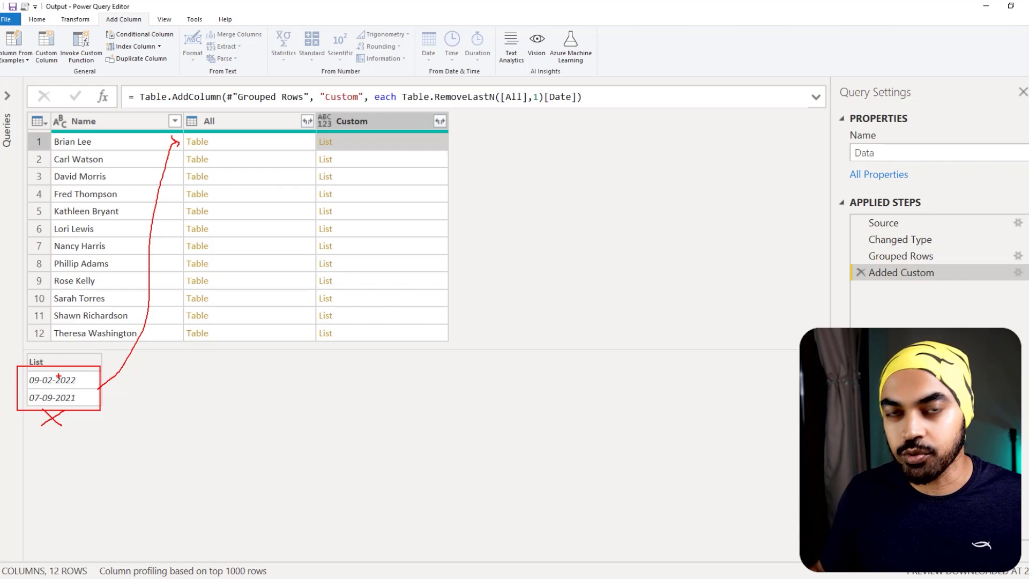
pyautogui.press('Escape')
# Step: Prepend {null} & to the Custom formula and preview row 1's list: null, 09-02-2022, 07-09-2021
pyautogui.click(1018, 273)
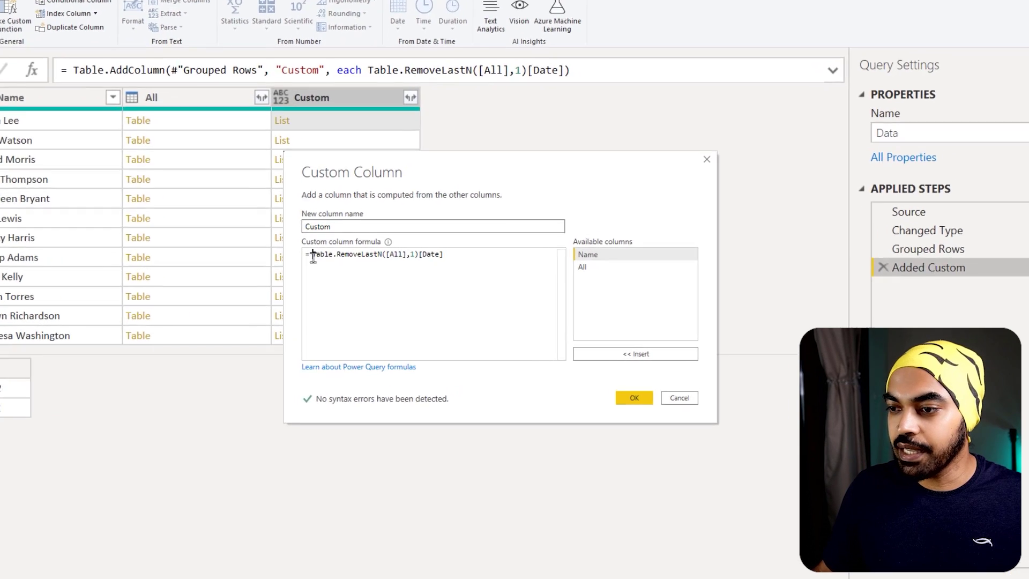
pyautogui.click(313, 255)
pyautogui.write('{')
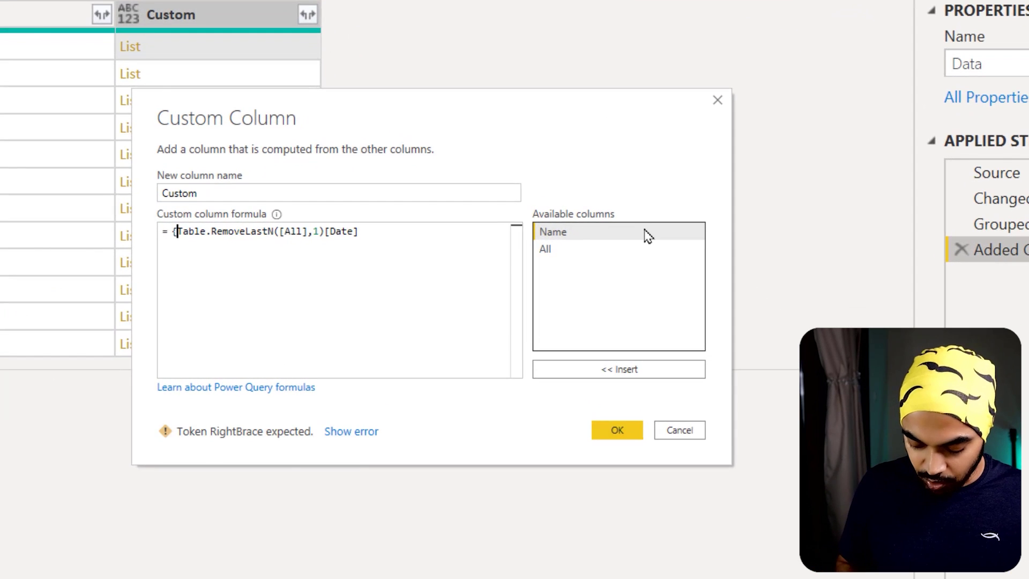
pyautogui.write('null} &')
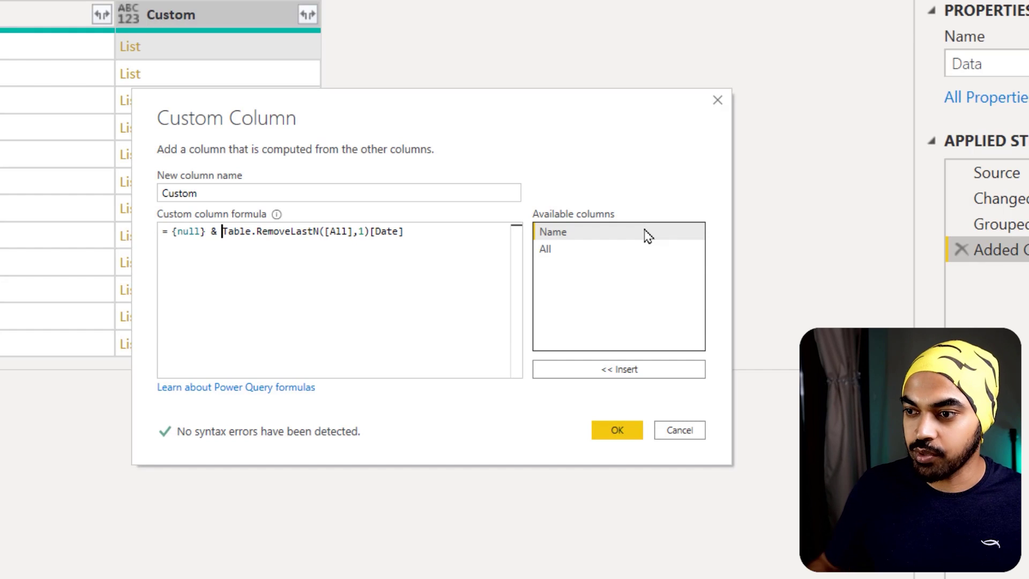
pyautogui.click(617, 430)
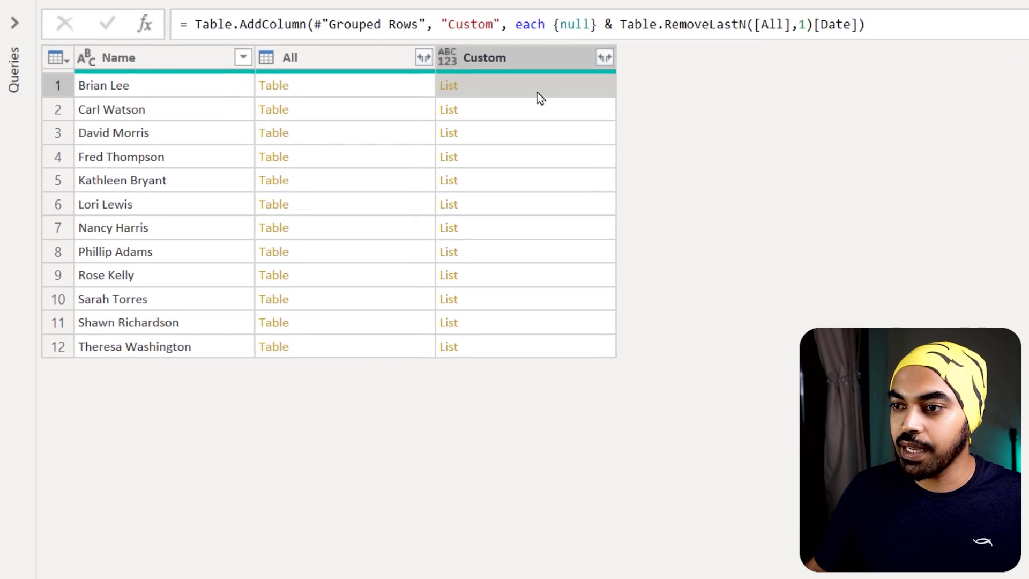
pyautogui.click(540, 98)
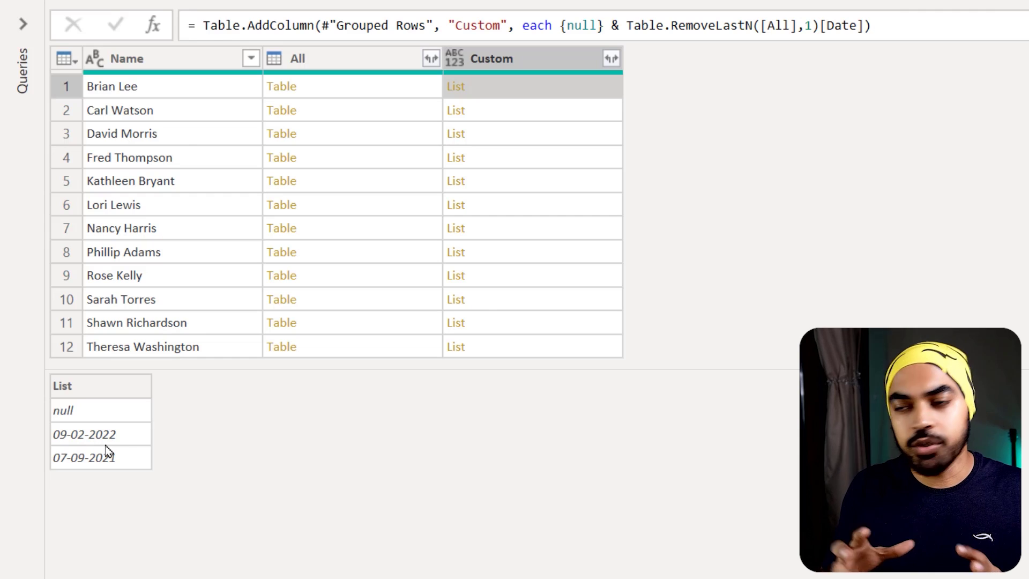
# Step: Preview row 1's nested Event, Client, Name and Date table, highlighting its columns
pyautogui.click(323, 91)
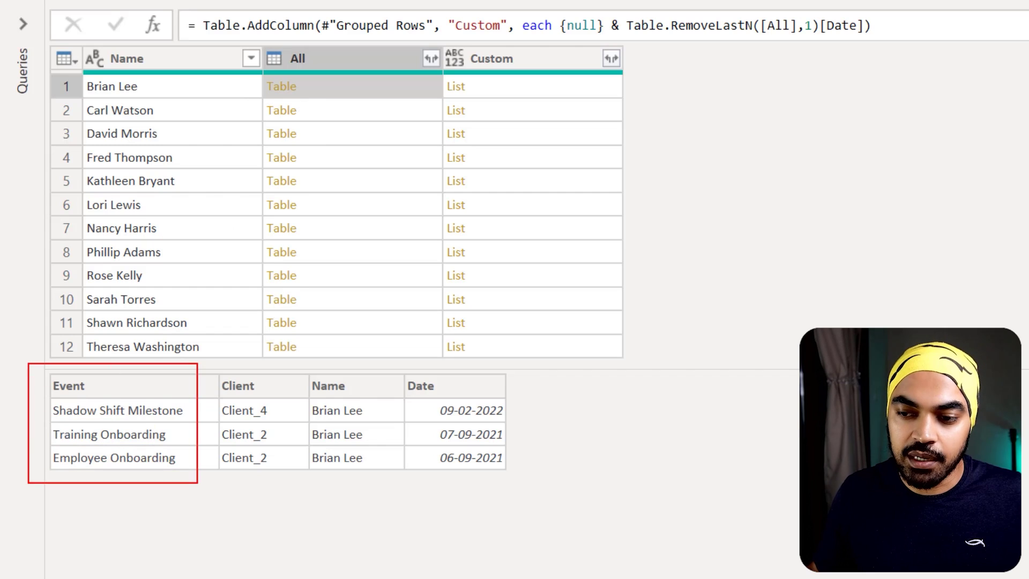
pyautogui.moveTo(207, 370)
pyautogui.mouseDown()
pyautogui.moveTo(280, 450)
pyautogui.moveTo(295, 485)
pyautogui.mouseUp()
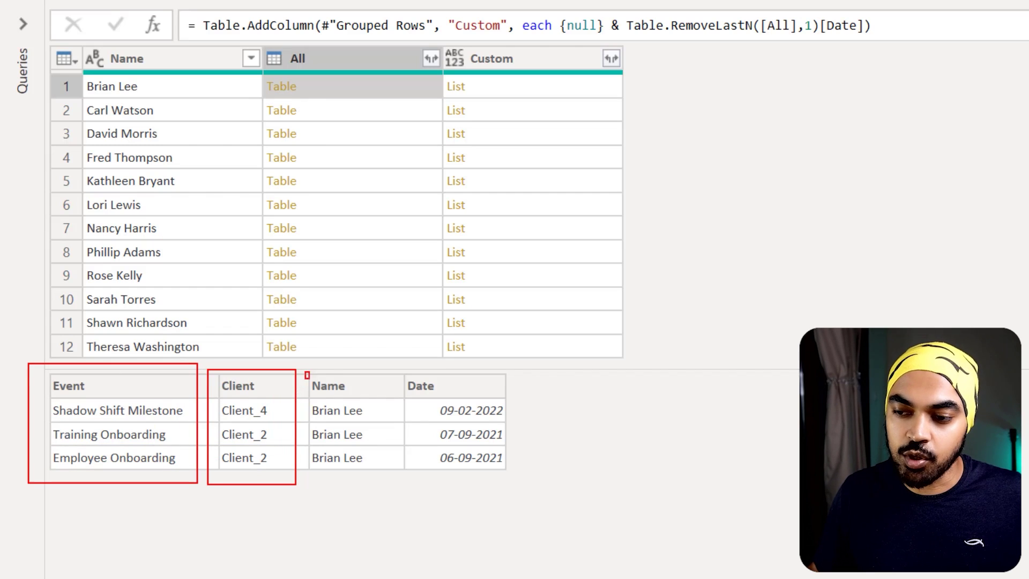
pyautogui.moveTo(306, 373); pyautogui.dragTo(418, 501)
pyautogui.moveTo(401, 364); pyautogui.dragTo(524, 496)
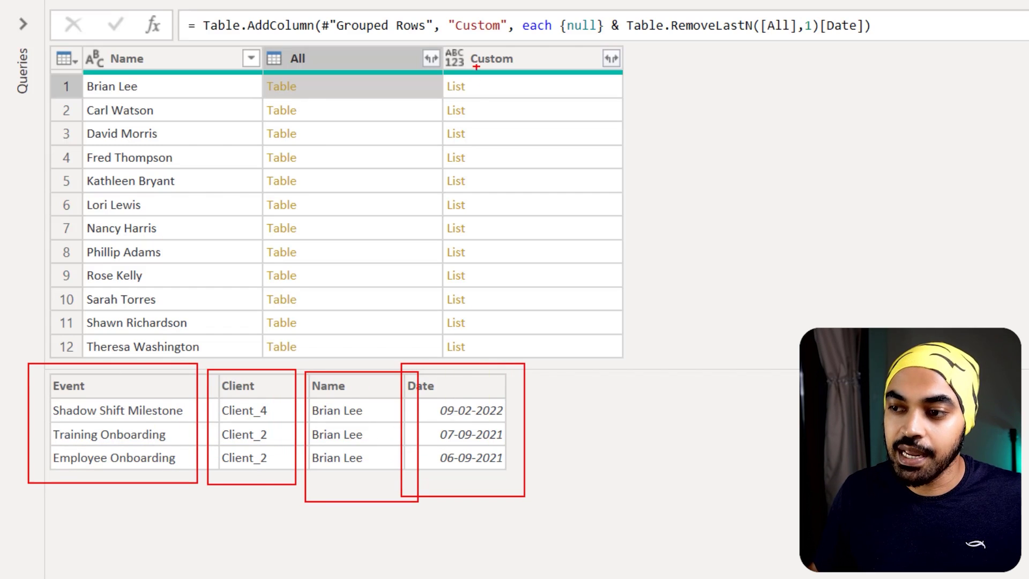
pyautogui.moveTo(479, 84)
pyautogui.mouseDown()
pyautogui.moveTo(505, 102)
pyautogui.moveTo(561, 194)
pyautogui.moveTo(571, 310)
pyautogui.moveTo(560, 365)
pyautogui.moveTo(535, 392)
pyautogui.moveTo(628, 506)
pyautogui.mouseUp()
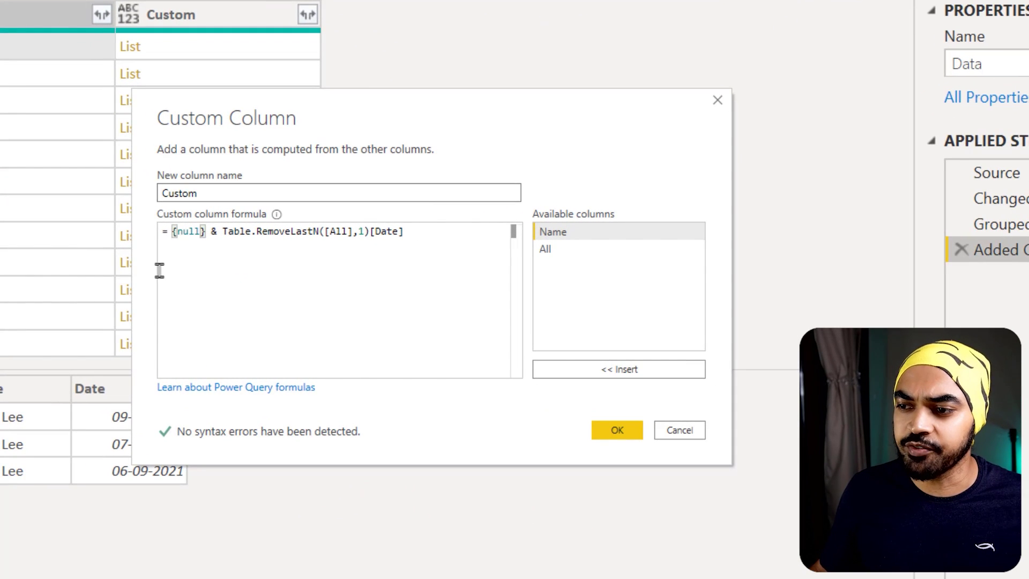
# Step: Wrap the formula in a let expression, naming the existing date expression Datelist
pyautogui.click(172, 231)
pyautogui.press('Return')
pyautogui.press('Up')
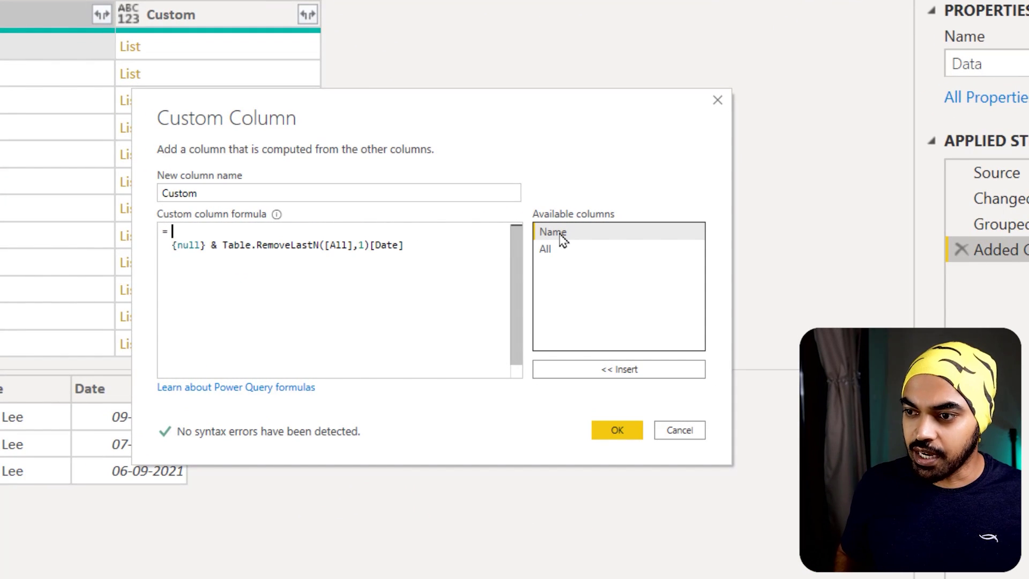
pyautogui.write('let')
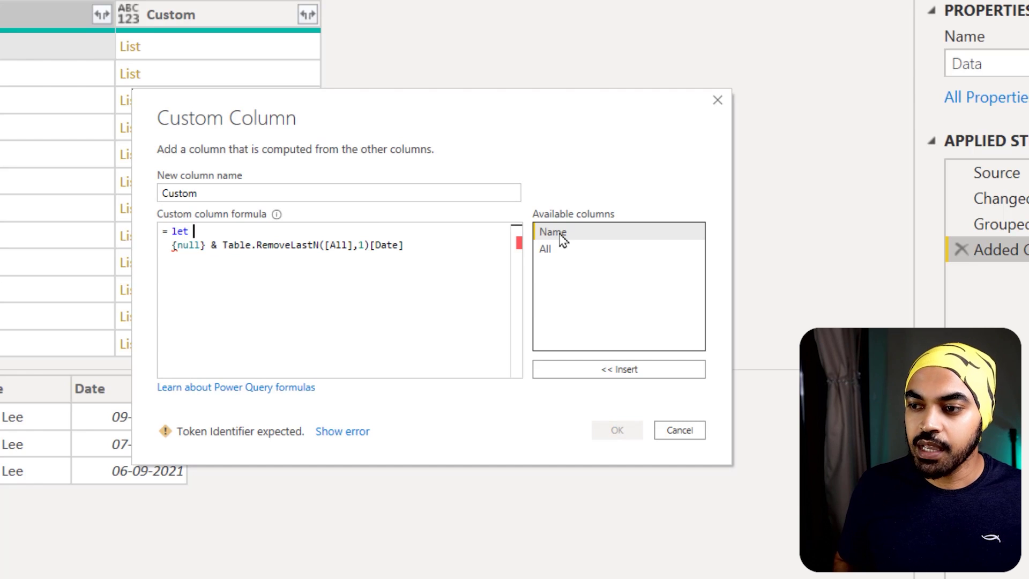
pyautogui.press('Right')
pyautogui.write('Datel')
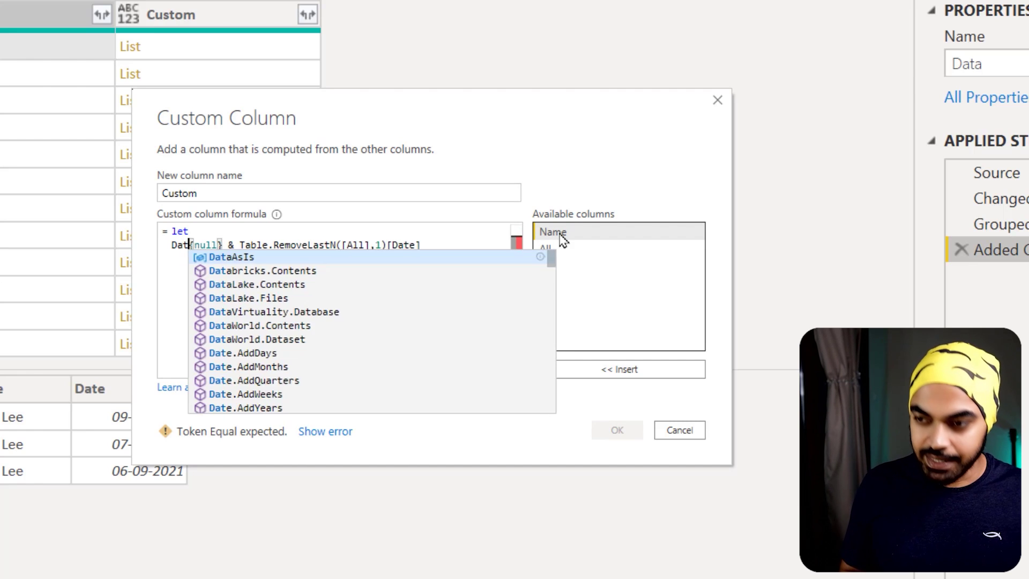
pyautogui.write('ist =')
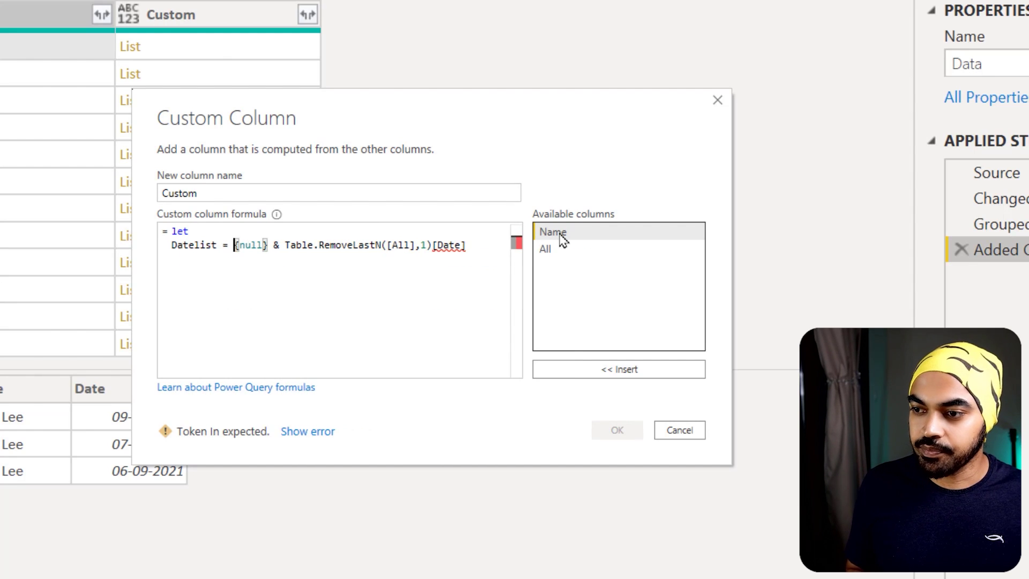
pyautogui.press('Right')
pyautogui.press('Right')
pyautogui.press('Right')
pyautogui.press('Right')
pyautogui.press('Right')
pyautogui.press('Right')
pyautogui.press('Right')
pyautogui.press('Right')
pyautogui.hotkey('ctrl', 'Right')
pyautogui.hotkey('ctrl', 'Right')
pyautogui.hotkey('ctrl', 'Right')
pyautogui.hotkey('ctrl', 'Right')
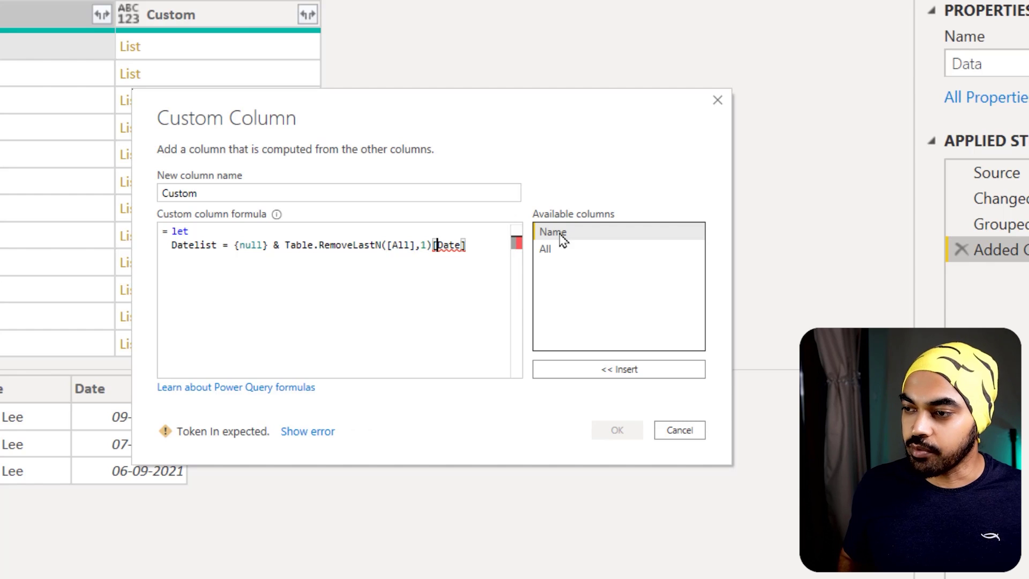
pyautogui.write(',')
pyautogui.press('Return')
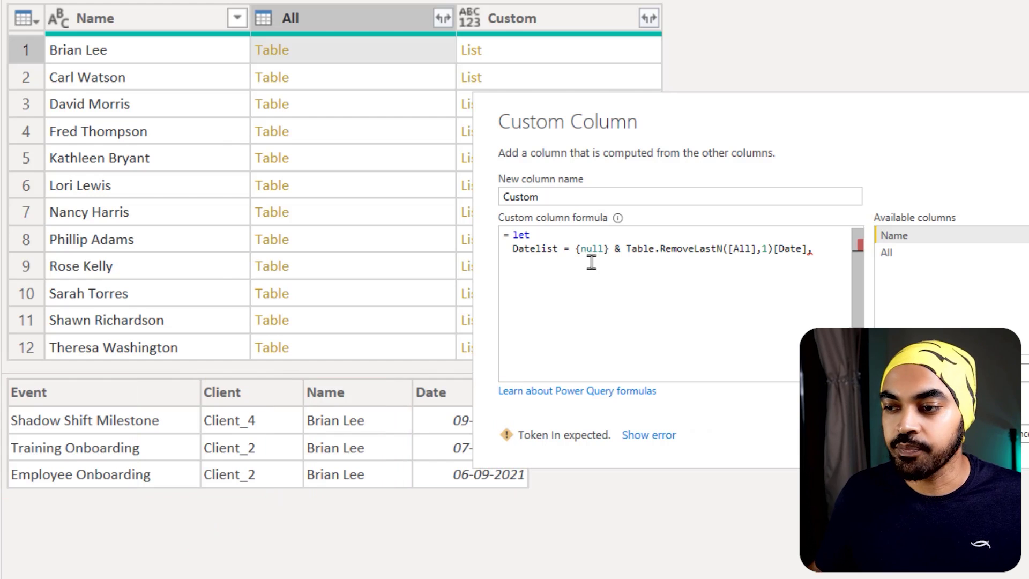
# Step: Add the step AllLists = Table.ToColumns([All]) below Datelist
pyautogui.press('Return')
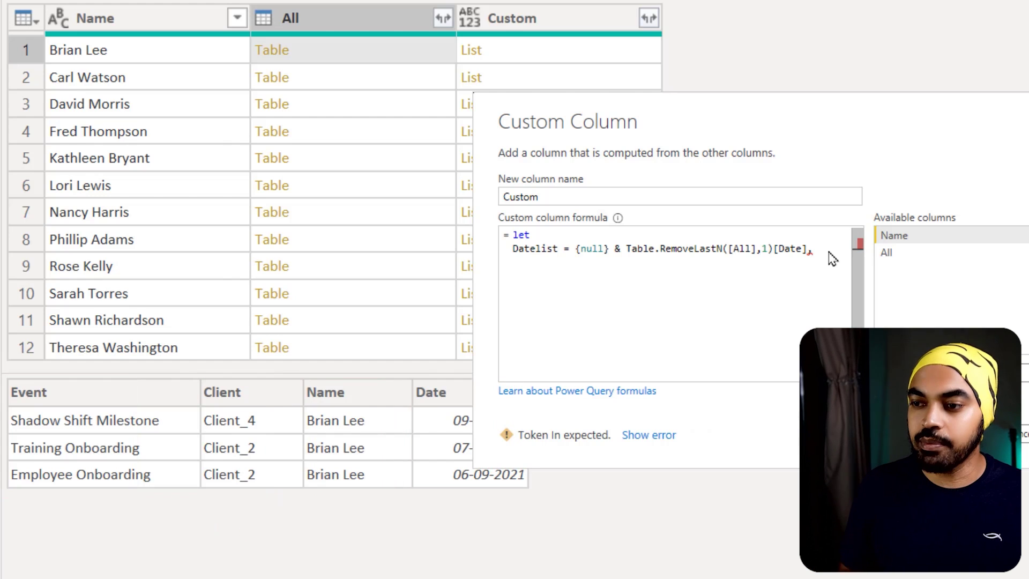
pyautogui.write('AllLi')
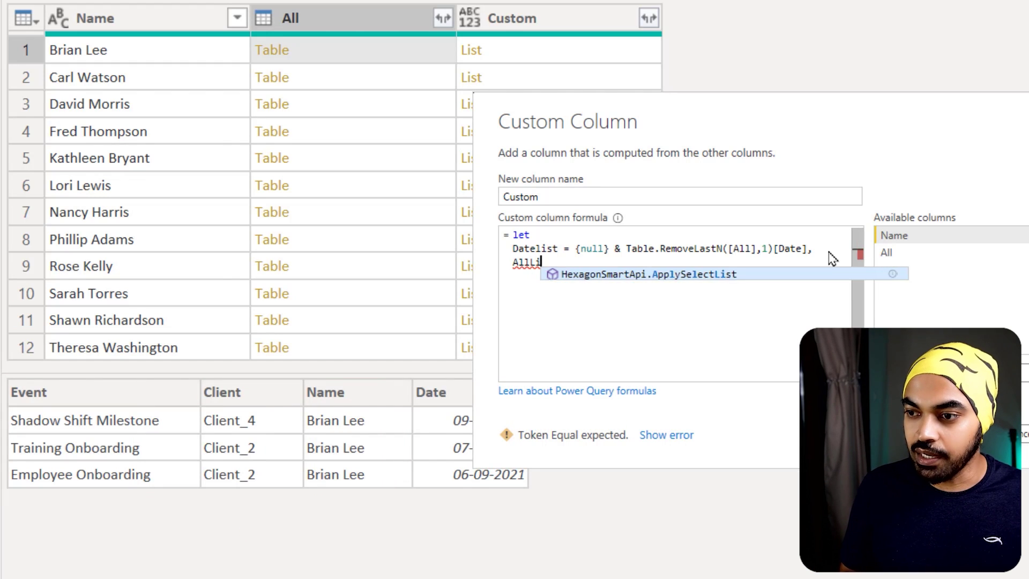
pyautogui.write('sts = Ta')
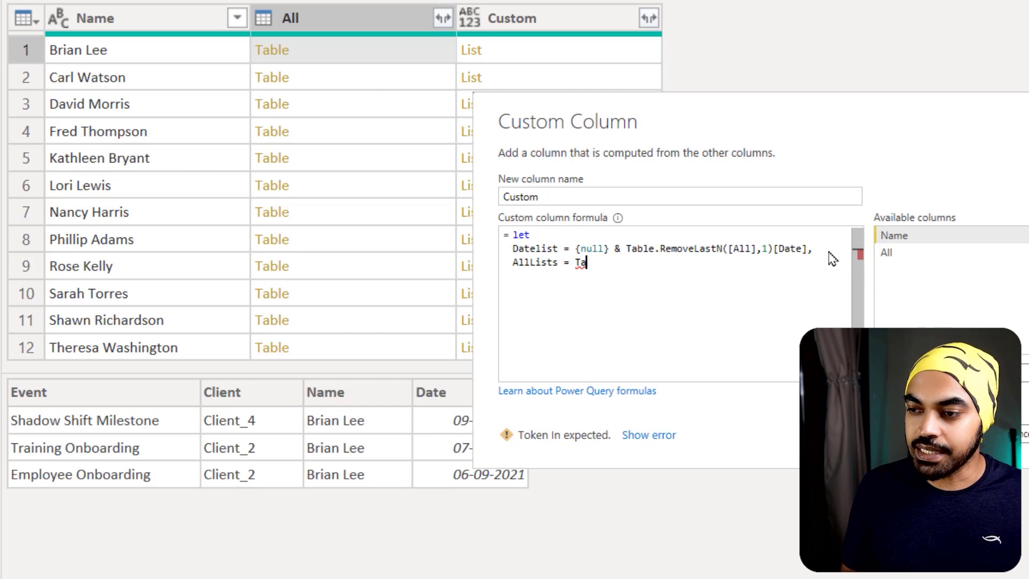
pyautogui.write('ble.ToColu')
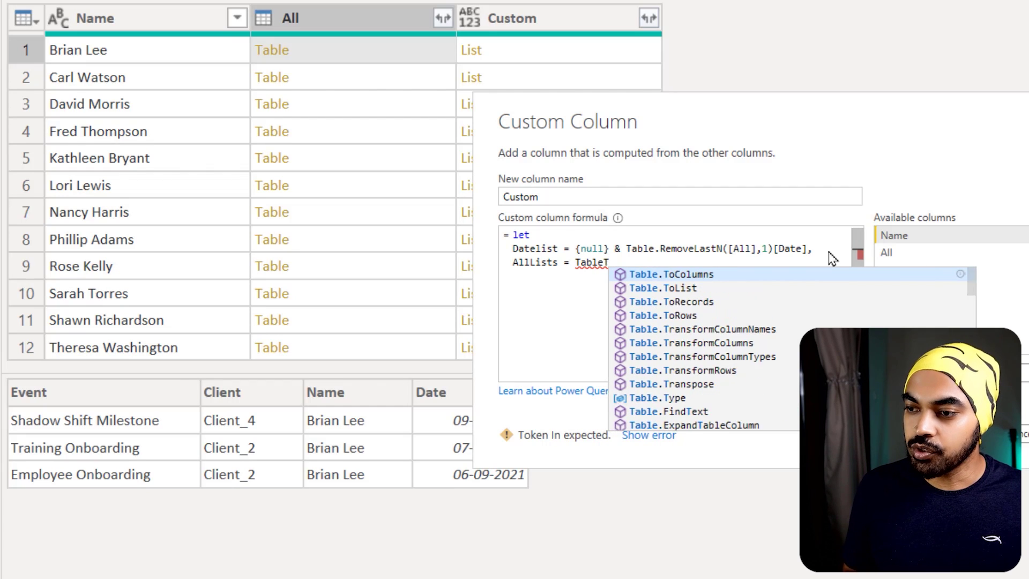
pyautogui.press('Tab')
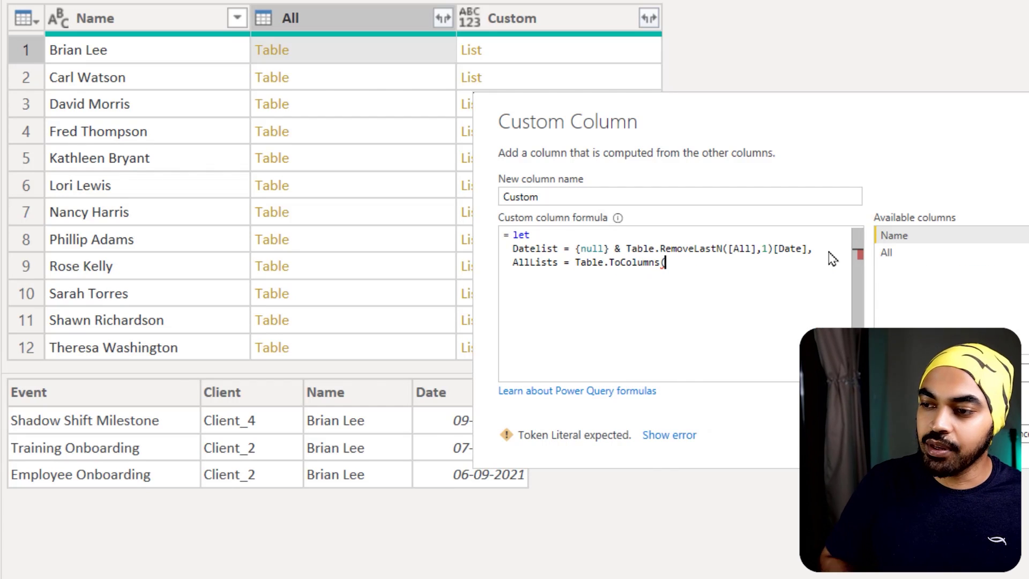
pyautogui.write('(')
pyautogui.moveTo(235, 29); pyautogui.dragTo(309, 61)
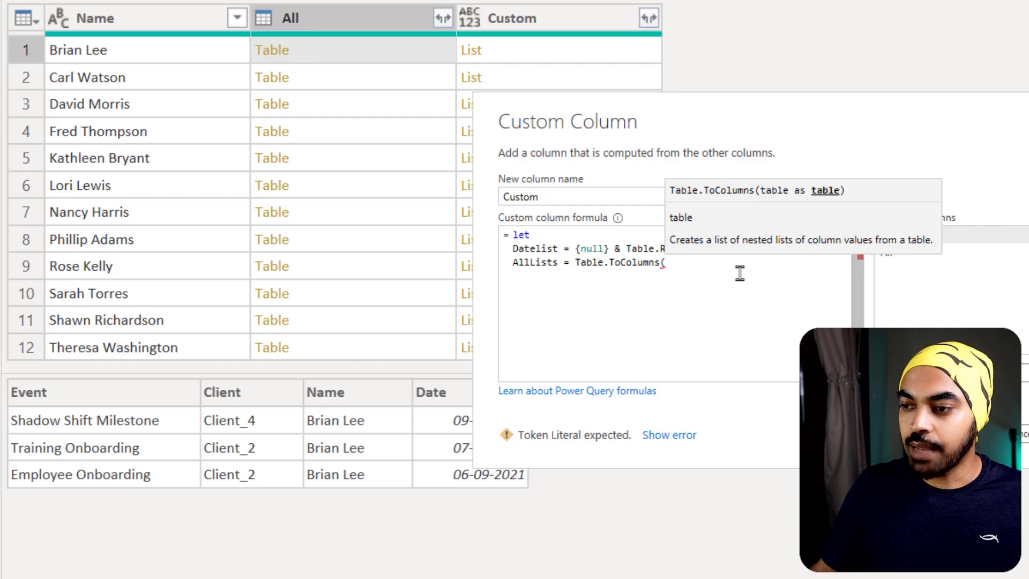
pyautogui.press('Return')
pyautogui.doubleClick(889, 254)
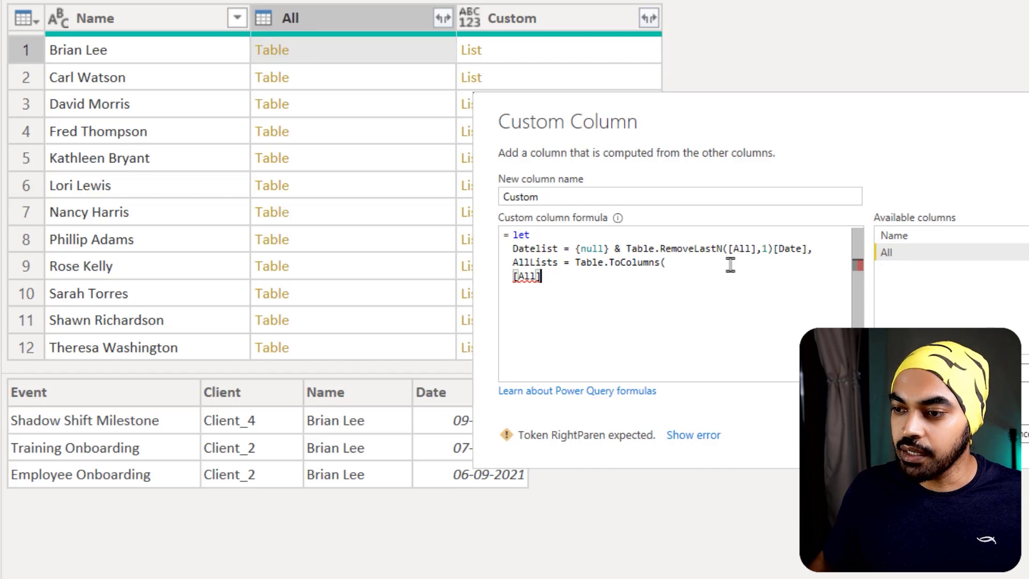
pyautogui.press('Left')
pyautogui.press('Left')
pyautogui.press('Left')
pyautogui.press('Left')
pyautogui.press('BackSpace')
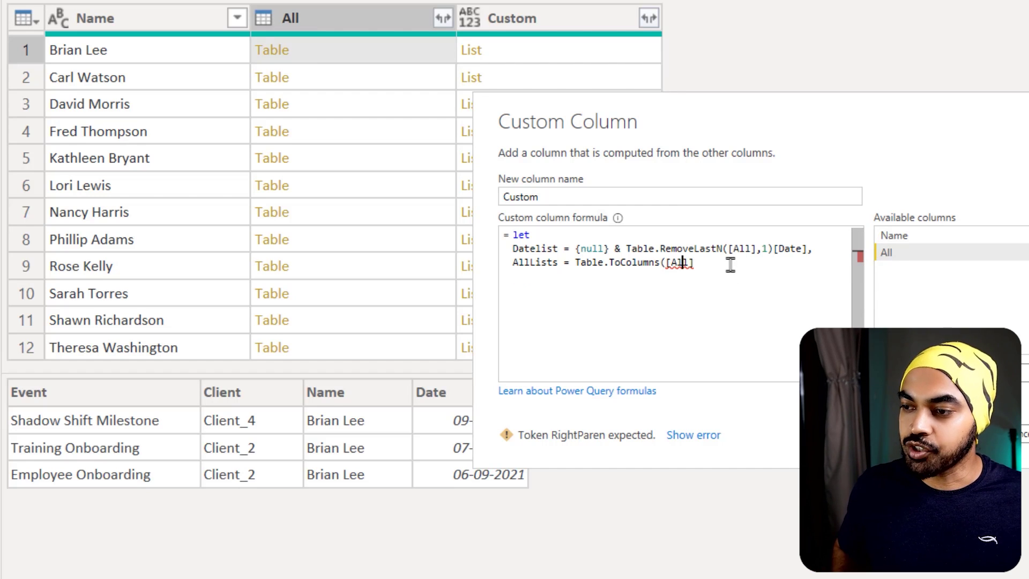
pyautogui.press('End')
pyautogui.write(')')
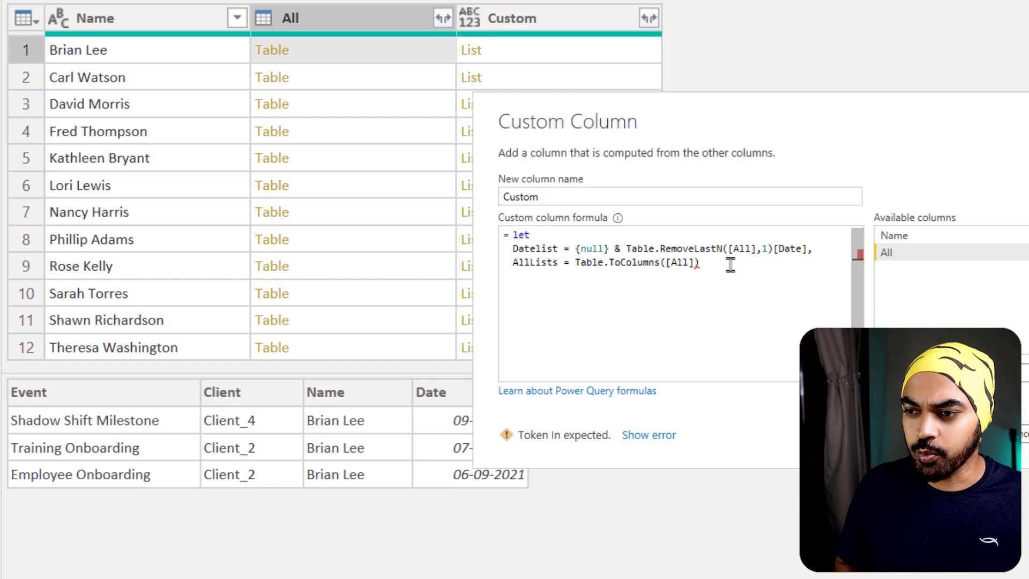
# Step: Finish the let expression with 'in AllLists' as the returned value
pyautogui.press('Return')
pyautogui.write('in')
pyautogui.press('Escape')
pyautogui.press('Return')
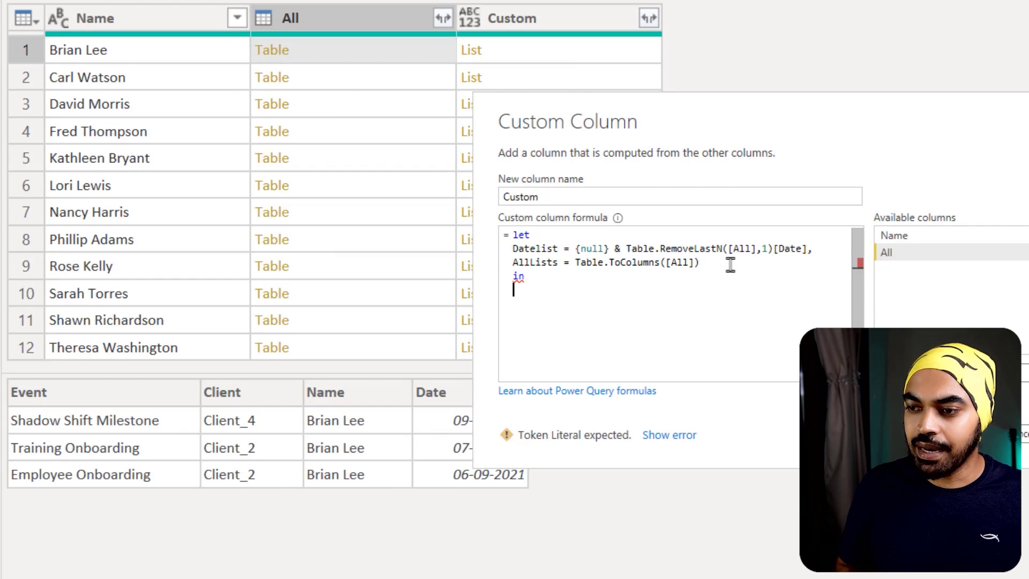
pyautogui.write('All')
pyautogui.press('Tab')
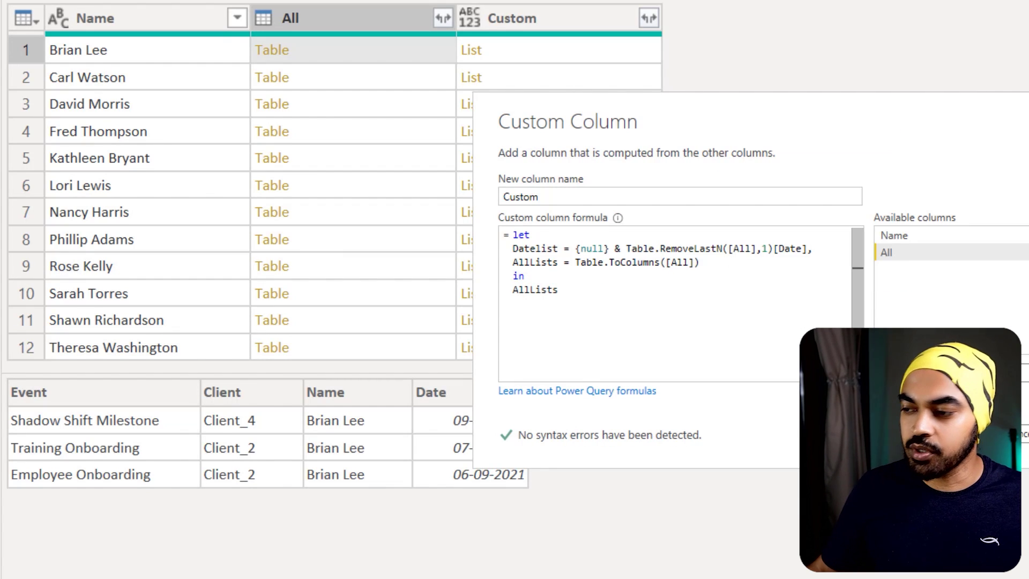
# Step: Apply the let formula and preview row 1's Custom value holding four column lists
pyautogui.click(944, 447)
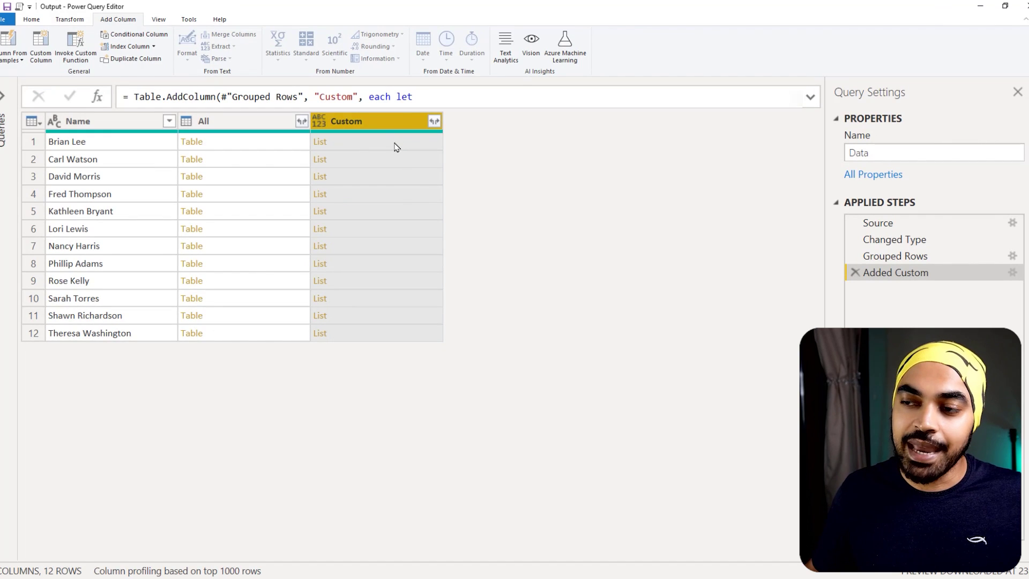
pyautogui.click(379, 144)
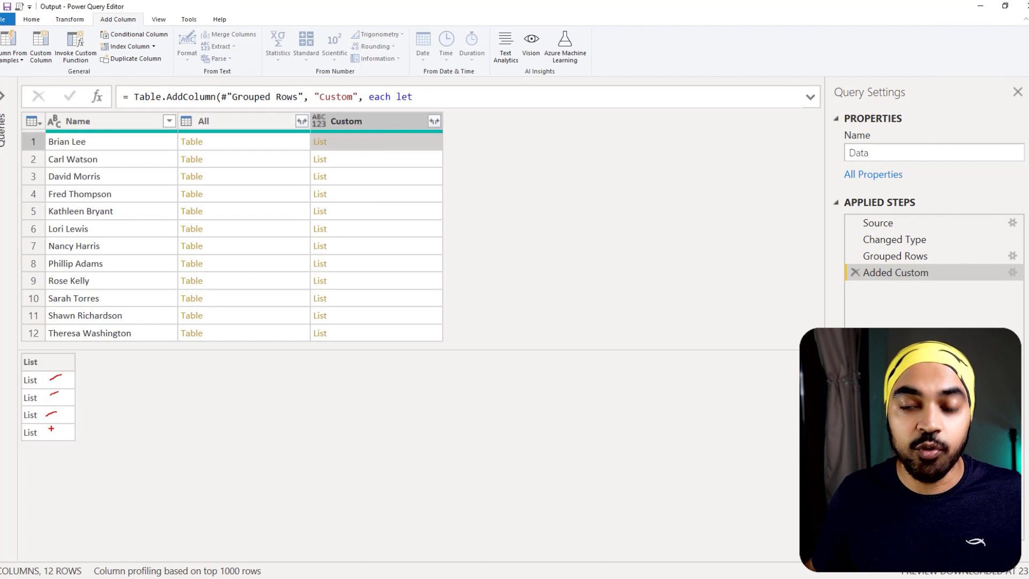
pyautogui.moveTo(17, 370); pyautogui.dragTo(70, 435)
pyautogui.moveTo(70, 378)
pyautogui.mouseDown()
pyautogui.moveTo(96, 296)
pyautogui.moveTo(167, 162)
pyautogui.mouseUp()
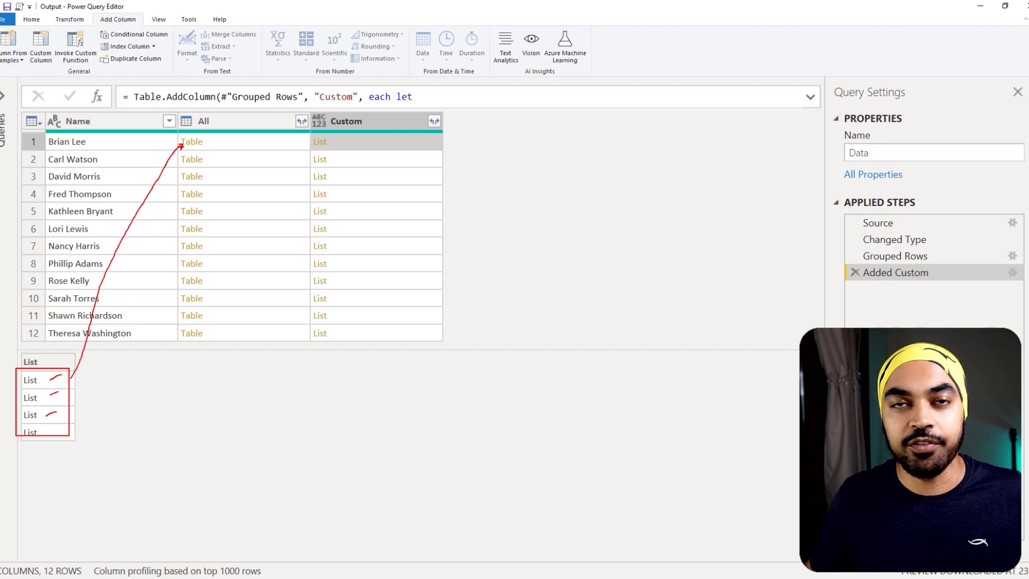
pyautogui.press('Escape')
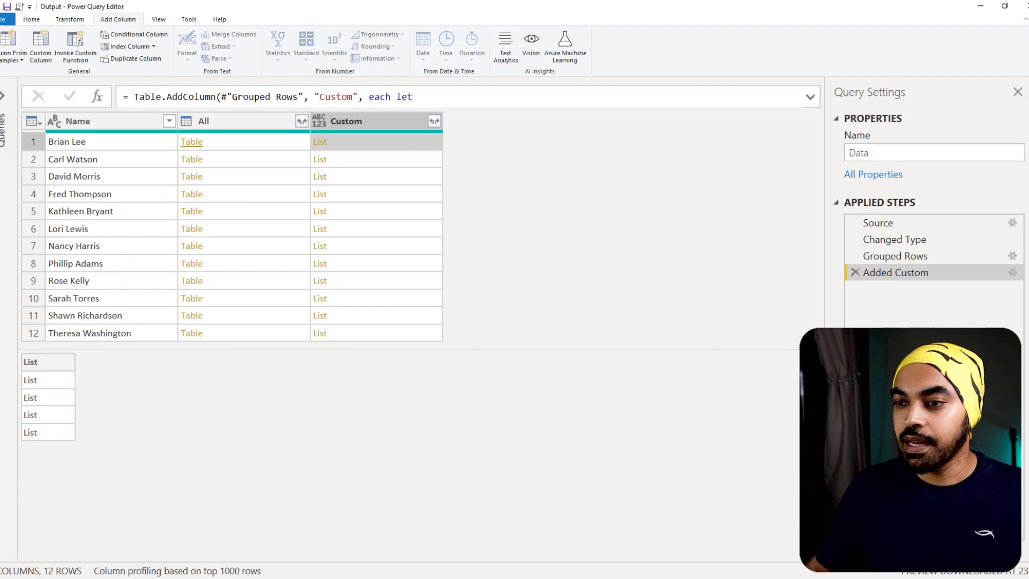
pyautogui.click(1012, 272)
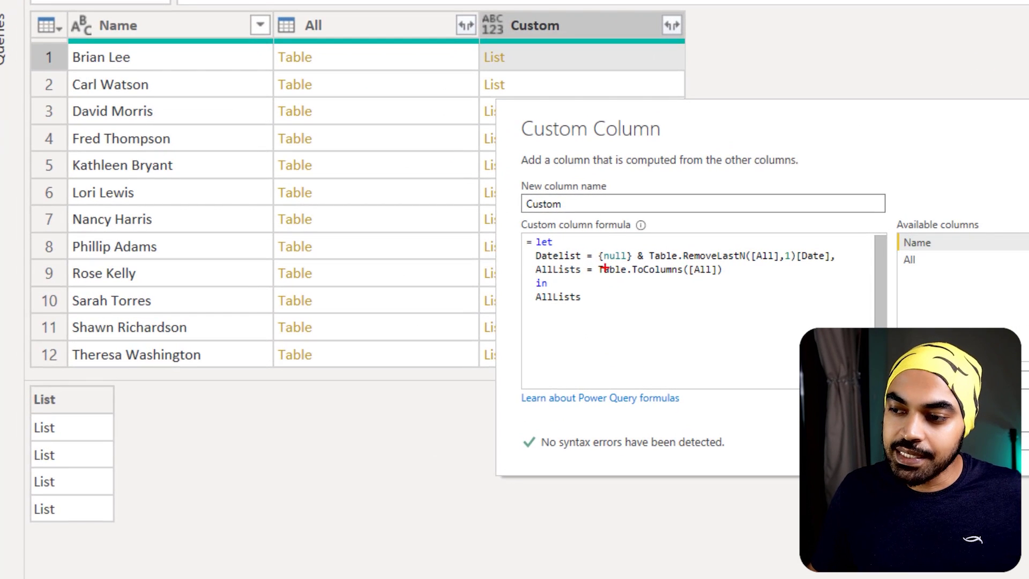
# Step: Start a new ColHeaders line after the AllLists step in the Custom formula
pyautogui.moveTo(596, 259)
pyautogui.mouseDown()
pyautogui.moveTo(731, 283)
pyautogui.moveTo(766, 299)
pyautogui.moveTo(764, 321)
pyautogui.mouseUp()
pyautogui.moveTo(595, 243)
pyautogui.mouseDown()
pyautogui.moveTo(678, 259)
pyautogui.moveTo(858, 266)
pyautogui.mouseUp()
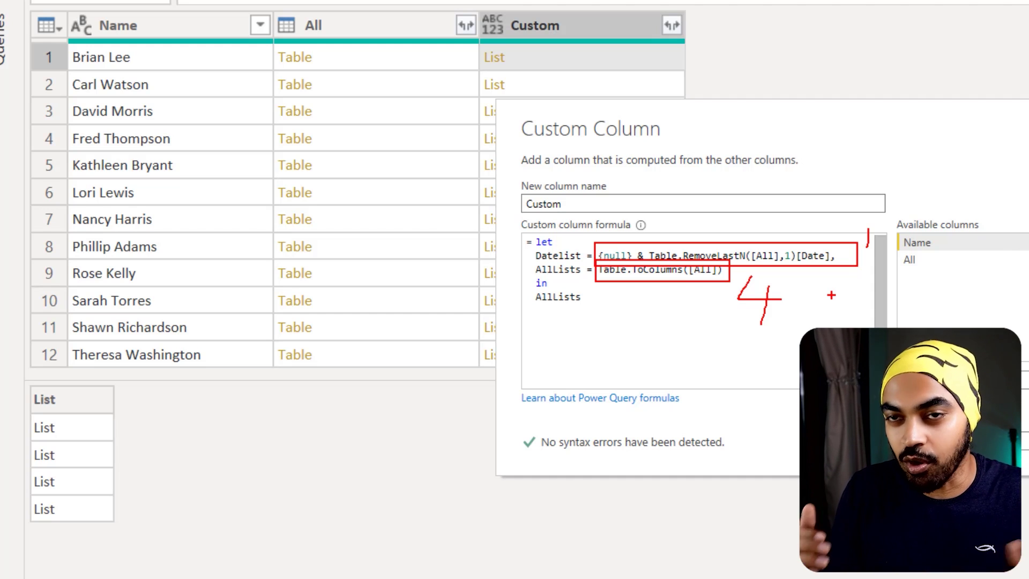
pyautogui.press('Escape')
pyautogui.click(762, 269)
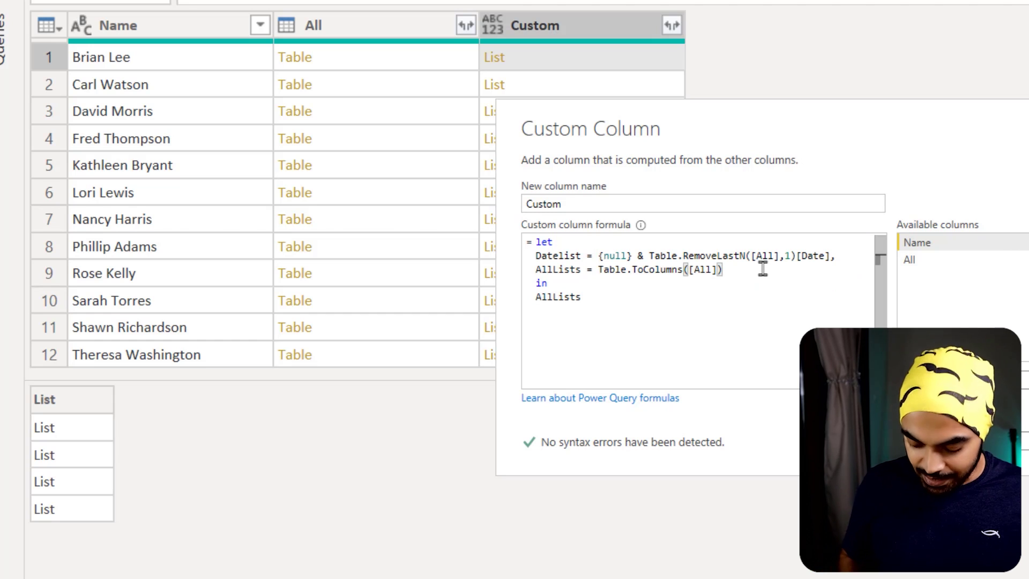
pyautogui.press('Return')
pyautogui.write('ColH')
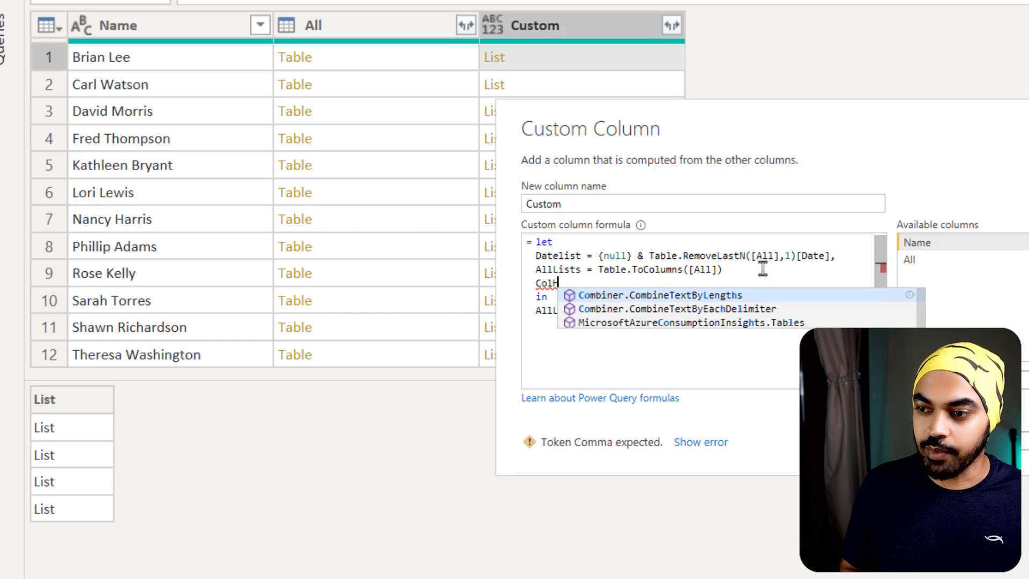
pyautogui.write('eaders =')
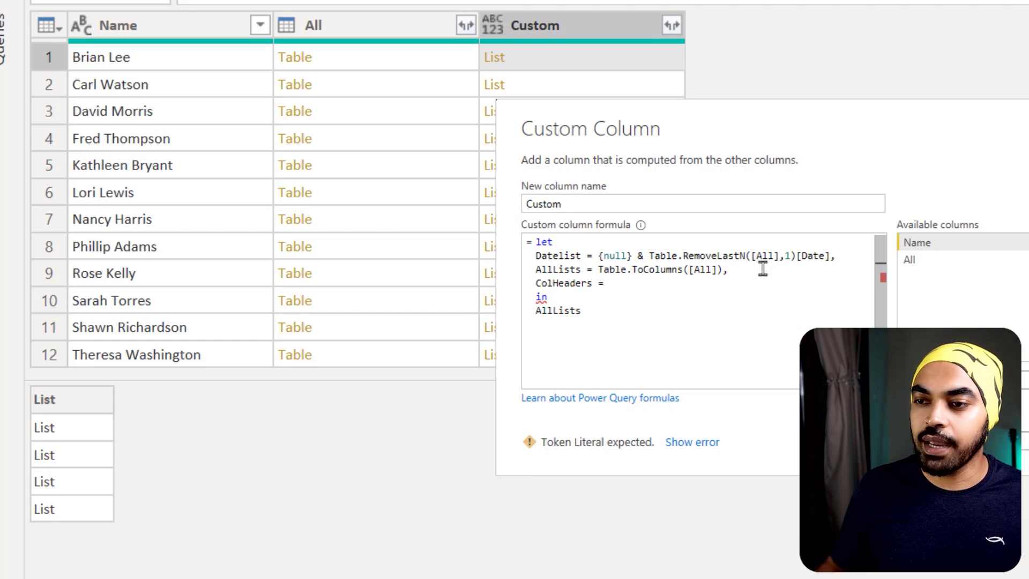
pyautogui.moveTo(273, 40); pyautogui.dragTo(324, 76)
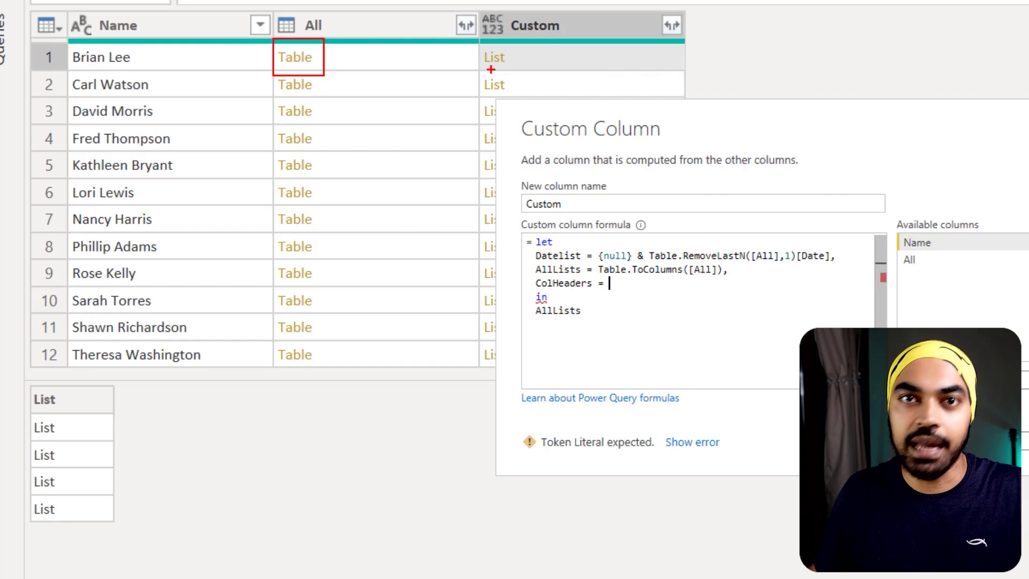
# Step: Set ColHeaders to Table.ColumnNames([All])
pyautogui.click(651, 299)
pyautogui.press('Up')
pyautogui.press('End')
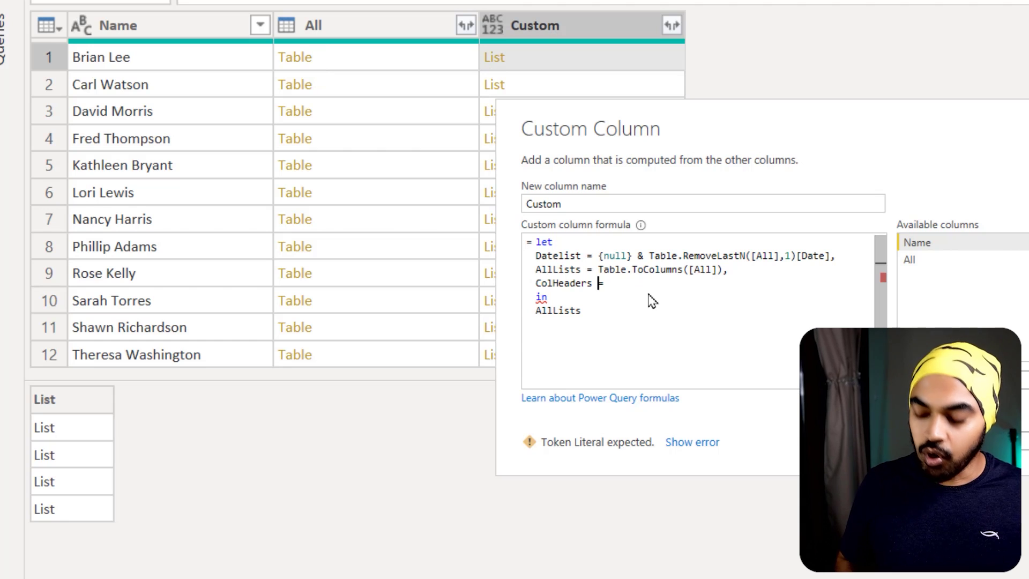
pyautogui.write('Table.')
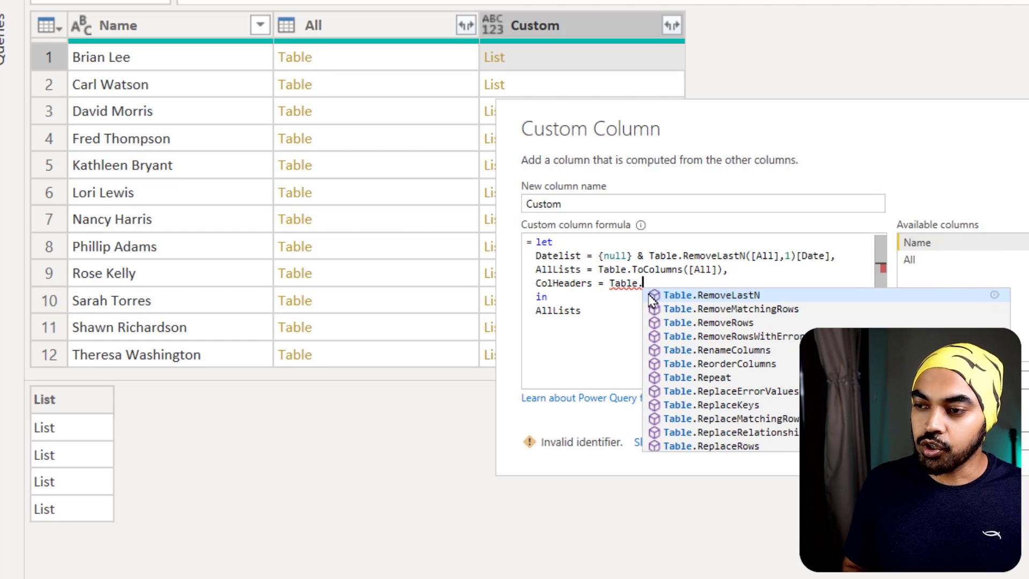
pyautogui.write('Colun')
pyautogui.press('Tab')
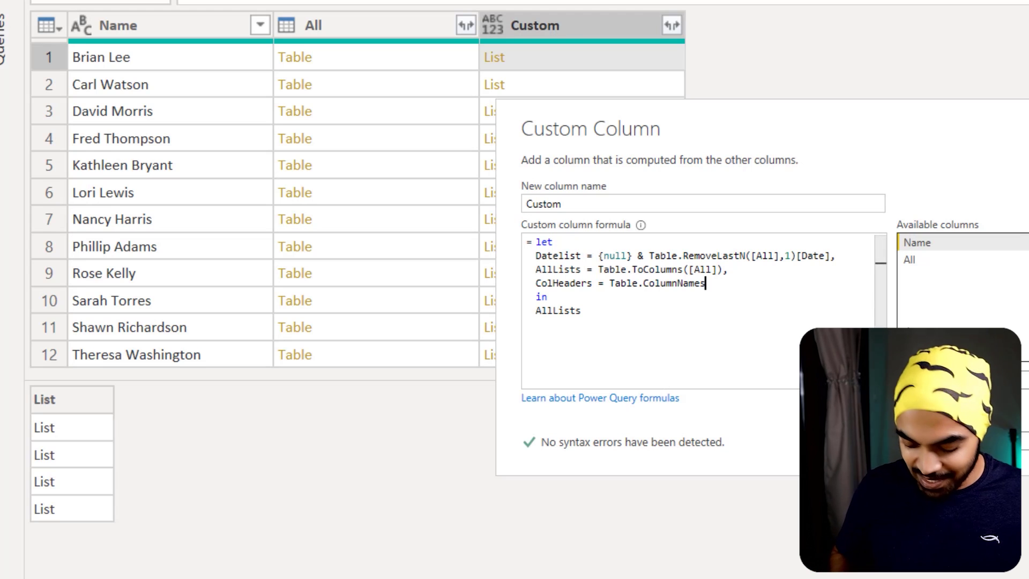
pyautogui.press('Return')
pyautogui.click(708, 283)
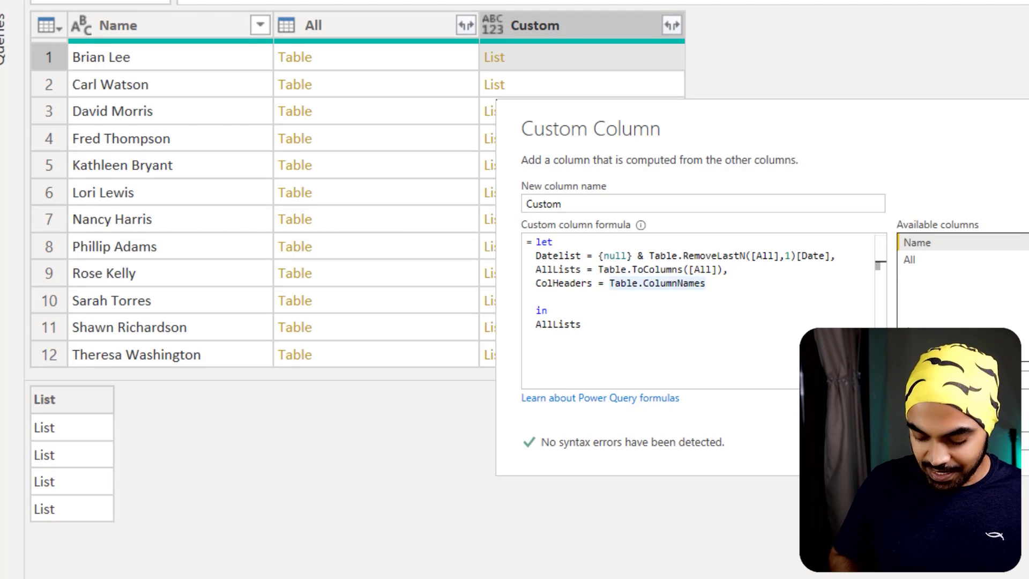
pyautogui.write('([Al')
pyautogui.press('Tab')
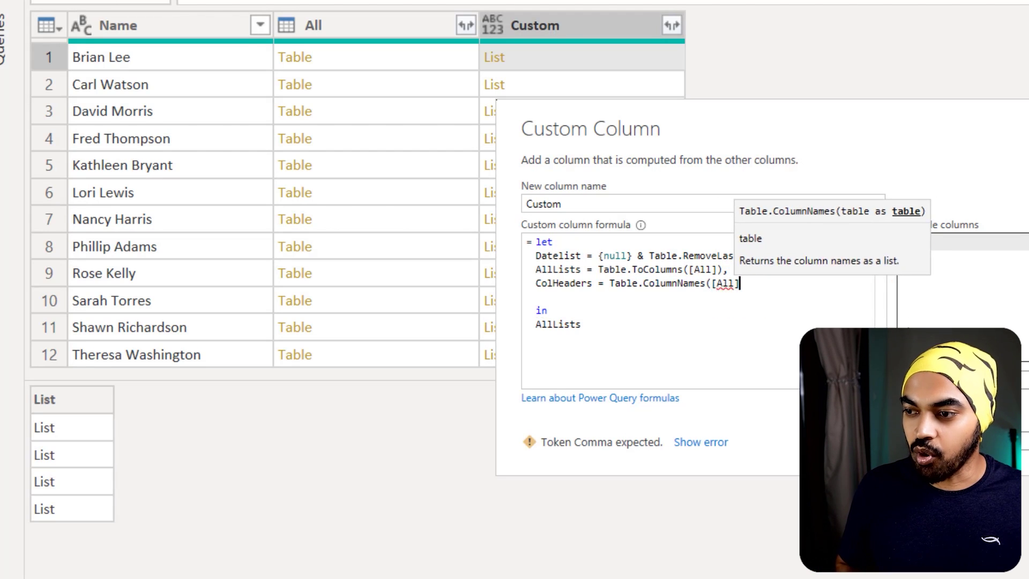
pyautogui.write(')')
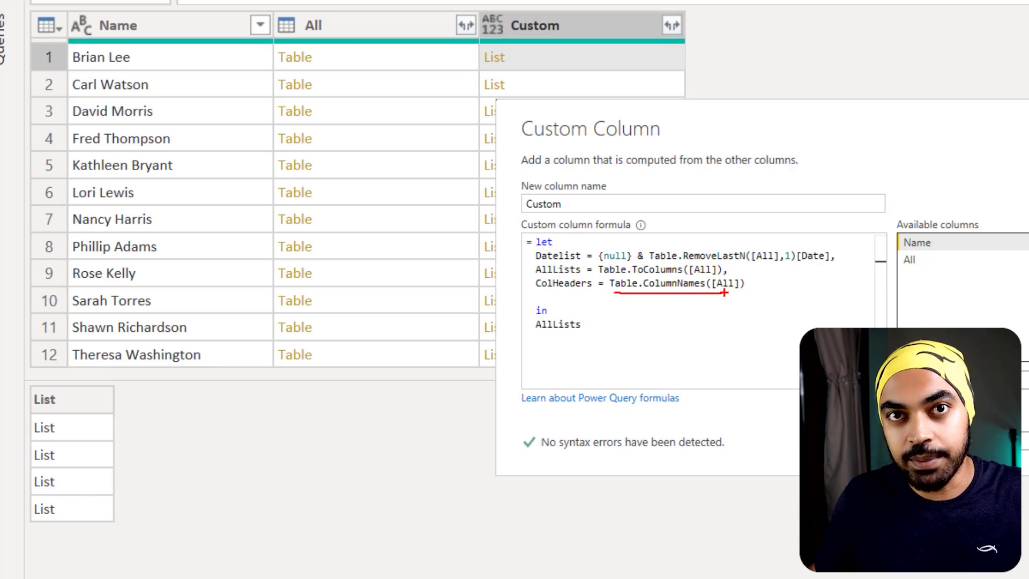
pyautogui.press('Escape')
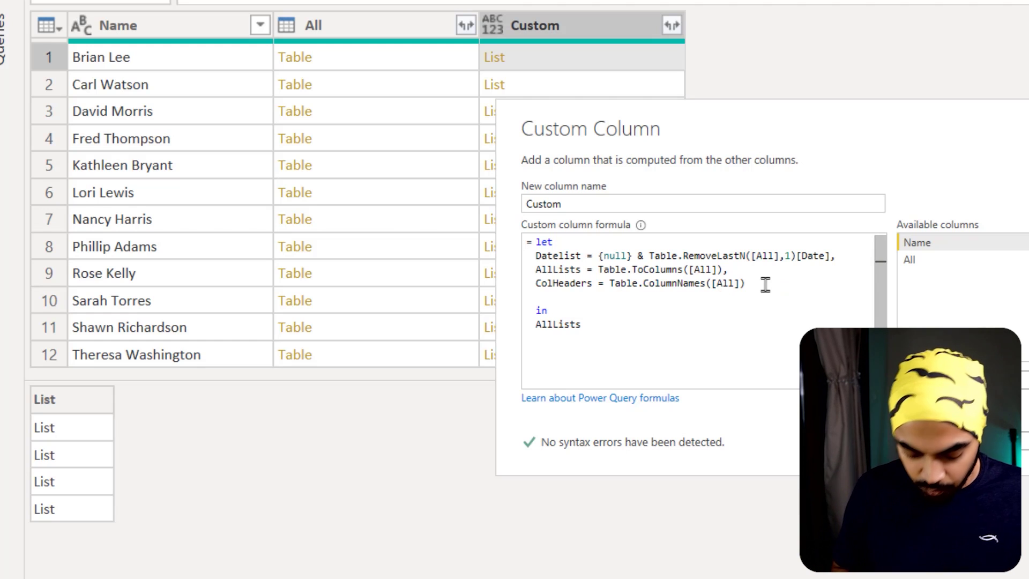
# Step: Append {"EndDate"} to ColHeaders and return ColHeaders instead of AllLists after 'in'
pyautogui.write('& "')
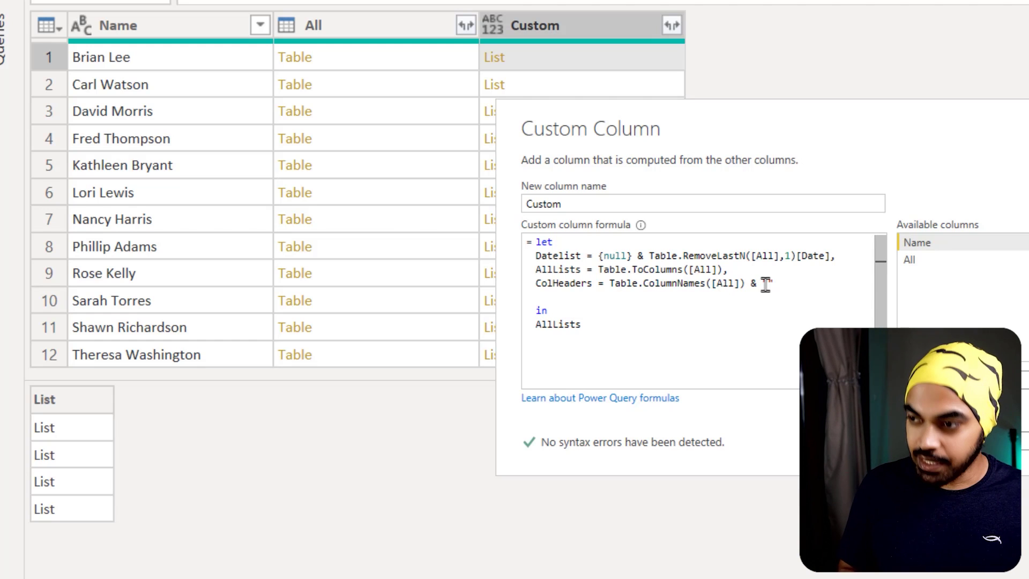
pyautogui.write('EndDate')
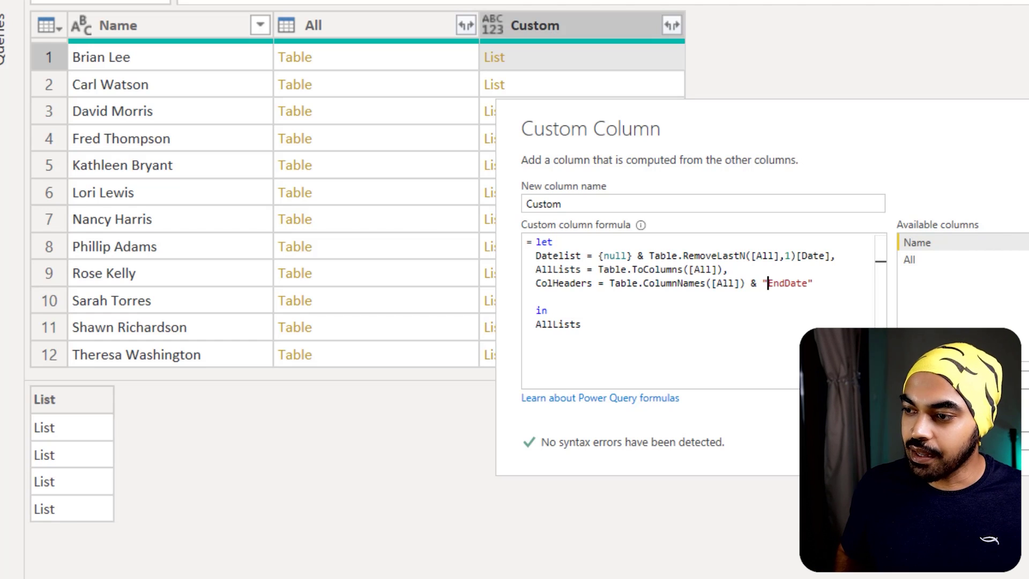
pyautogui.write('{')
pyautogui.click(813, 283)
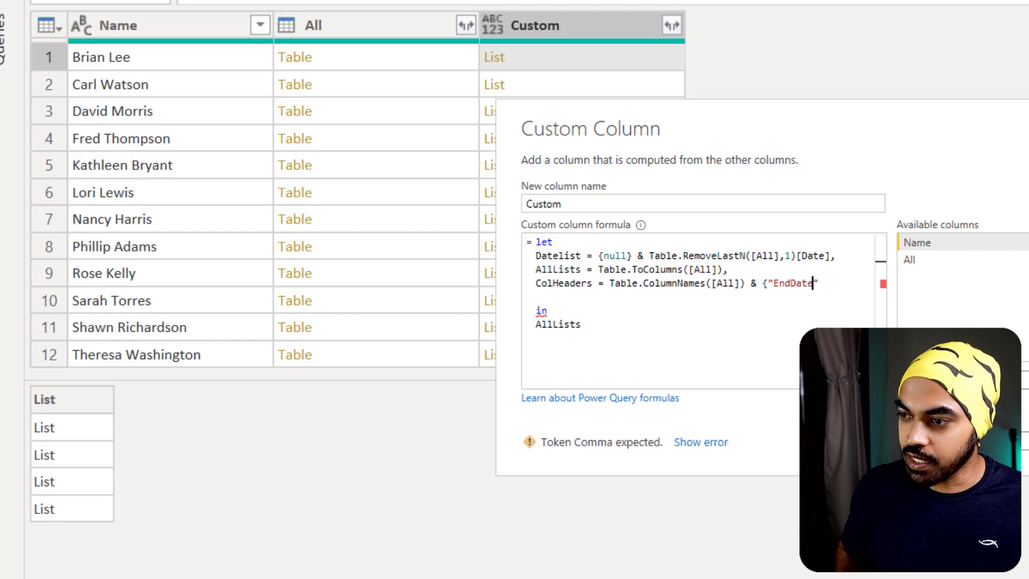
pyautogui.write('}')
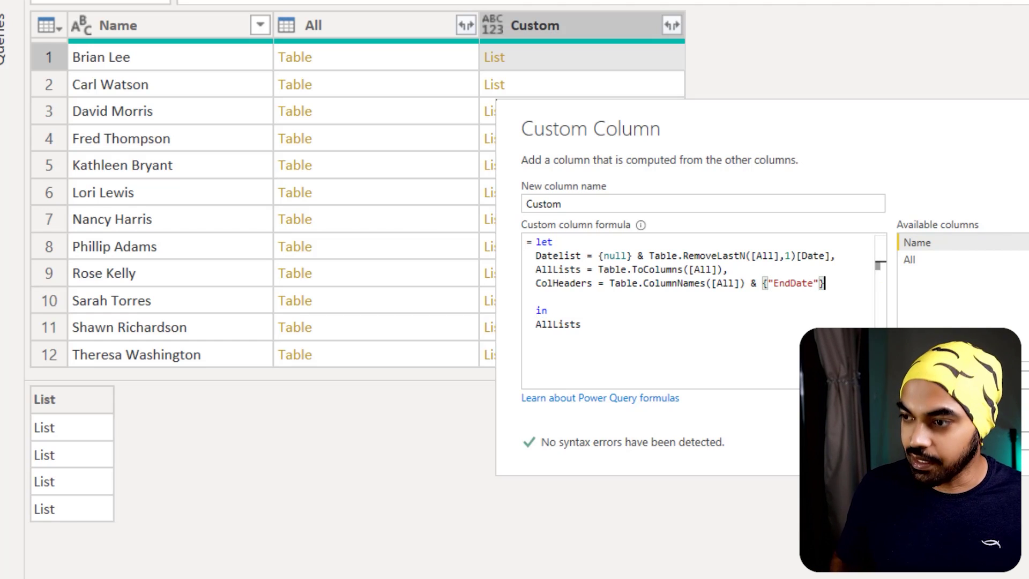
pyautogui.doubleClick(560, 324)
pyautogui.write('ColHeaders')
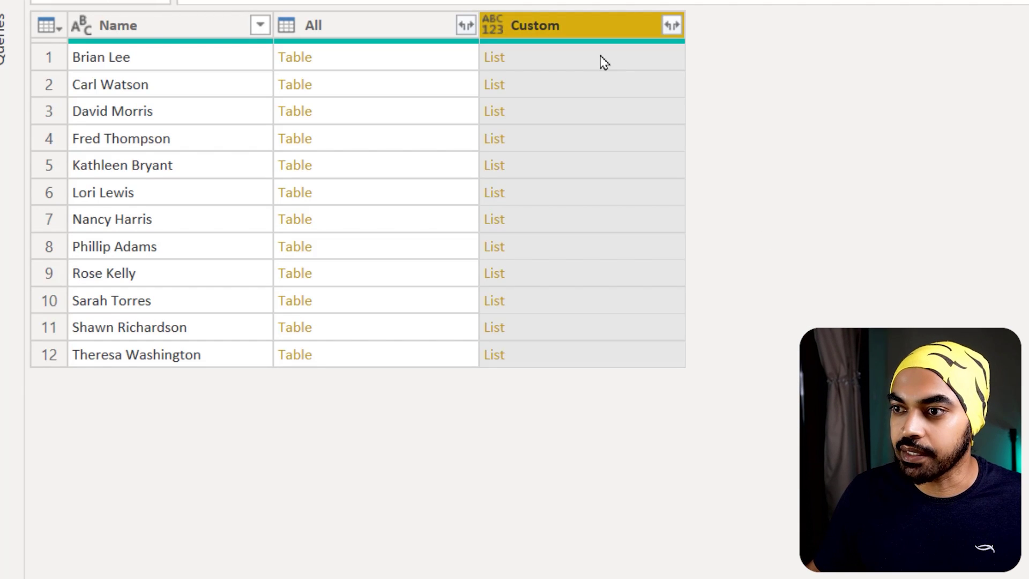
# Step: Add a ConcatList = AllLists & Datelist step after the ColHeaders line
pyautogui.click(604, 61)
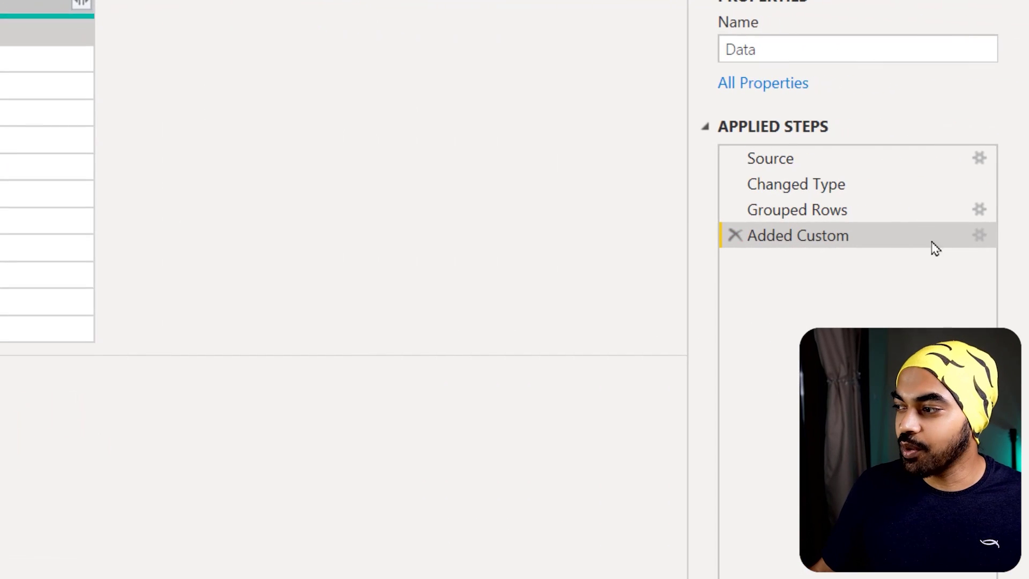
pyautogui.click(980, 236)
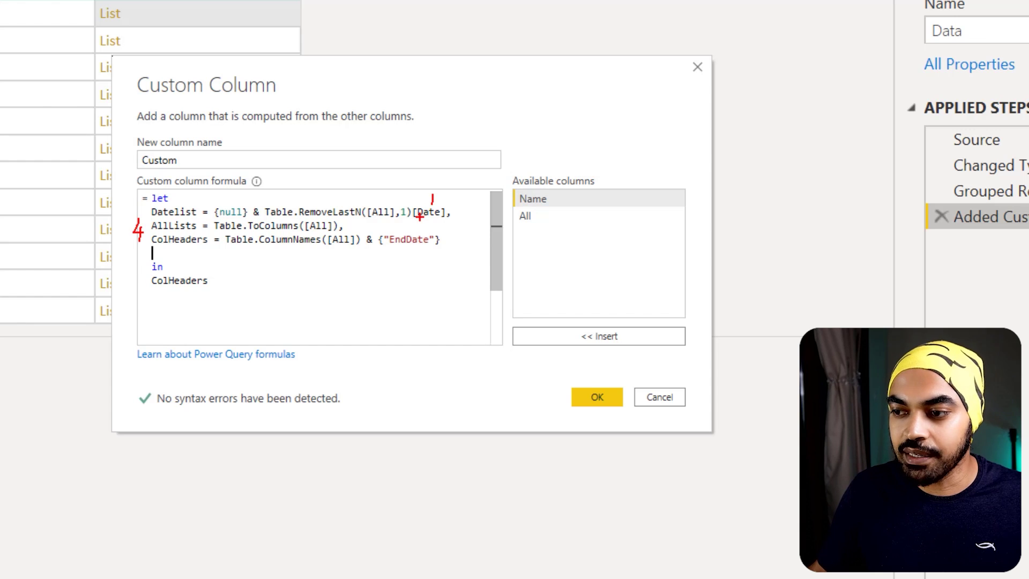
pyautogui.press('Escape')
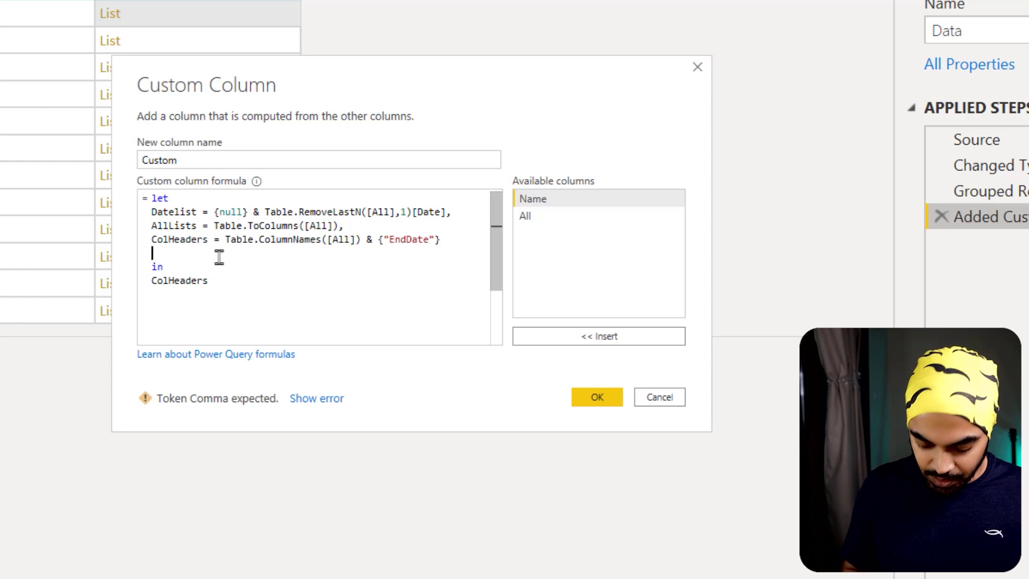
pyautogui.write('ConcatList = ')
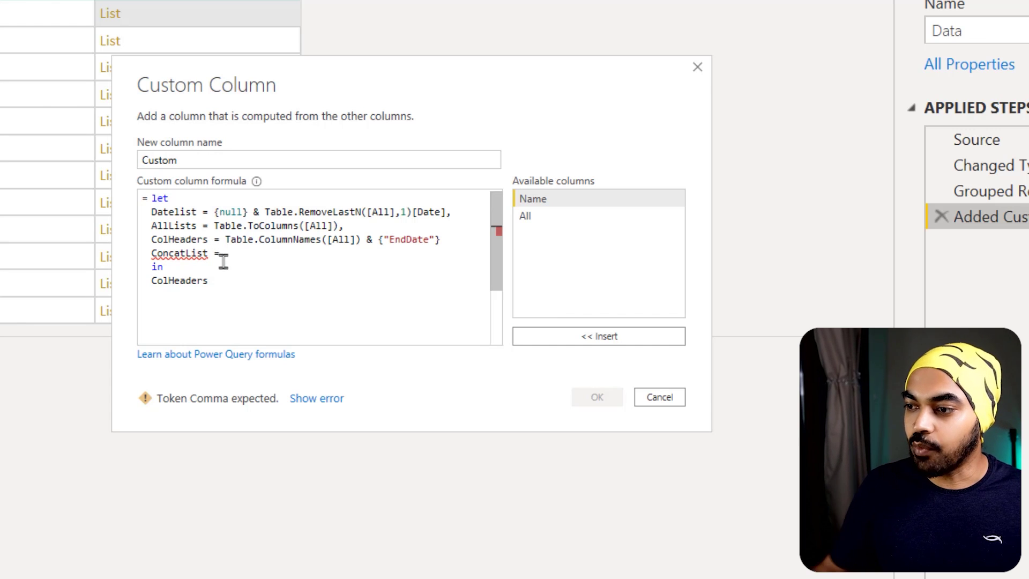
pyautogui.write(',')
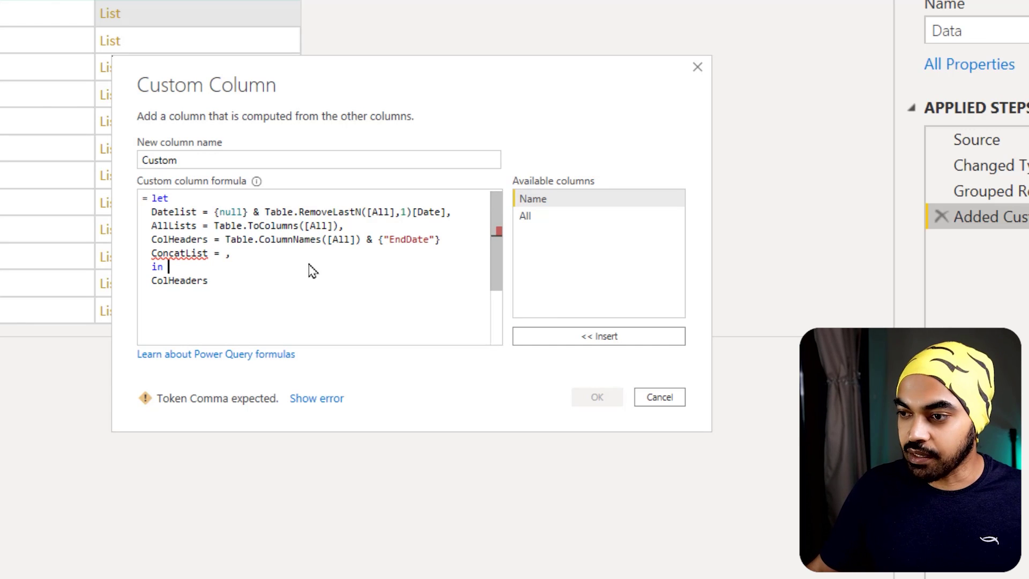
pyautogui.click(462, 240)
pyautogui.write(',')
pyautogui.click(336, 269)
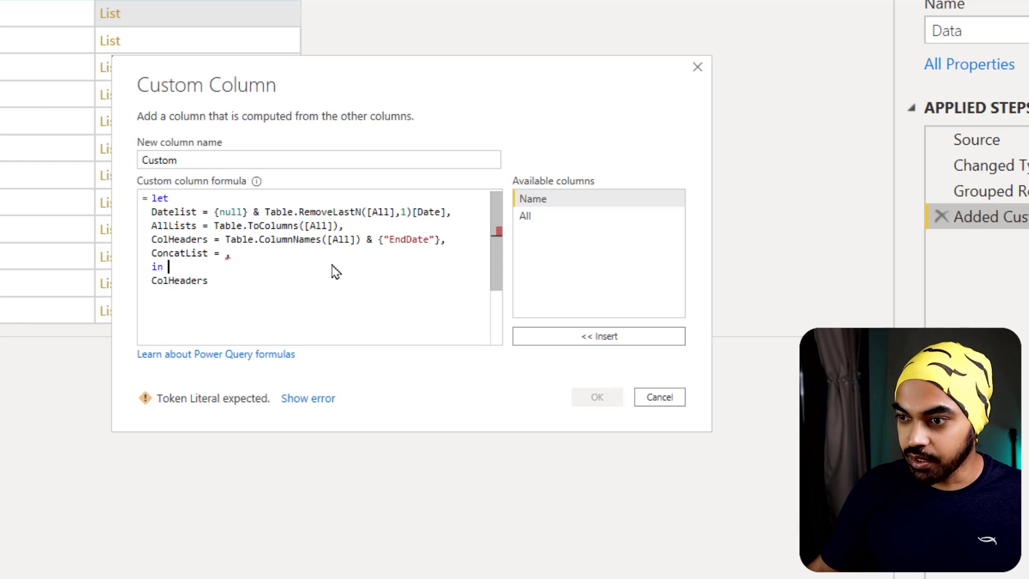
pyautogui.click(337, 255)
pyautogui.press('BackSpace')
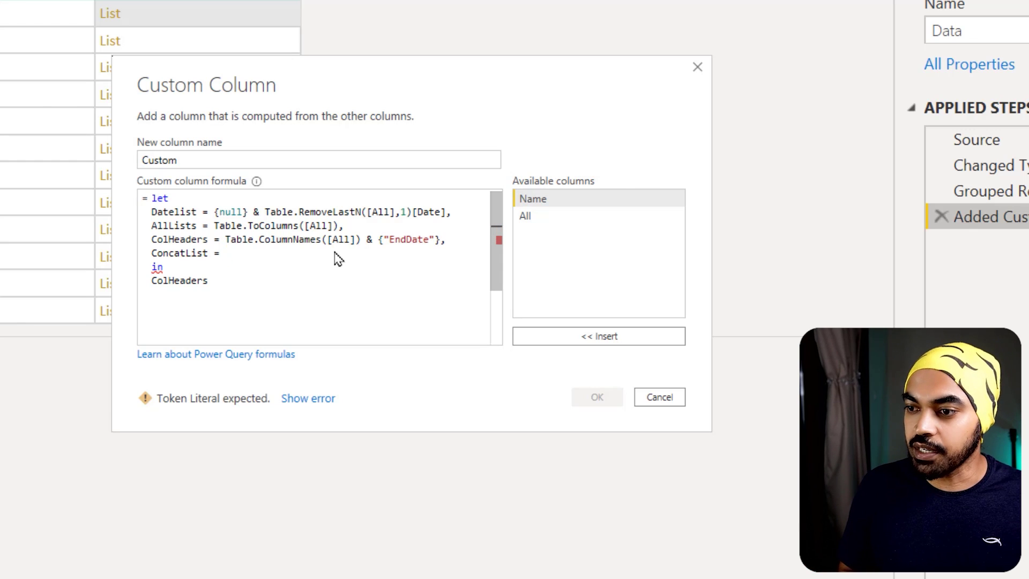
pyautogui.write('AllLists ')
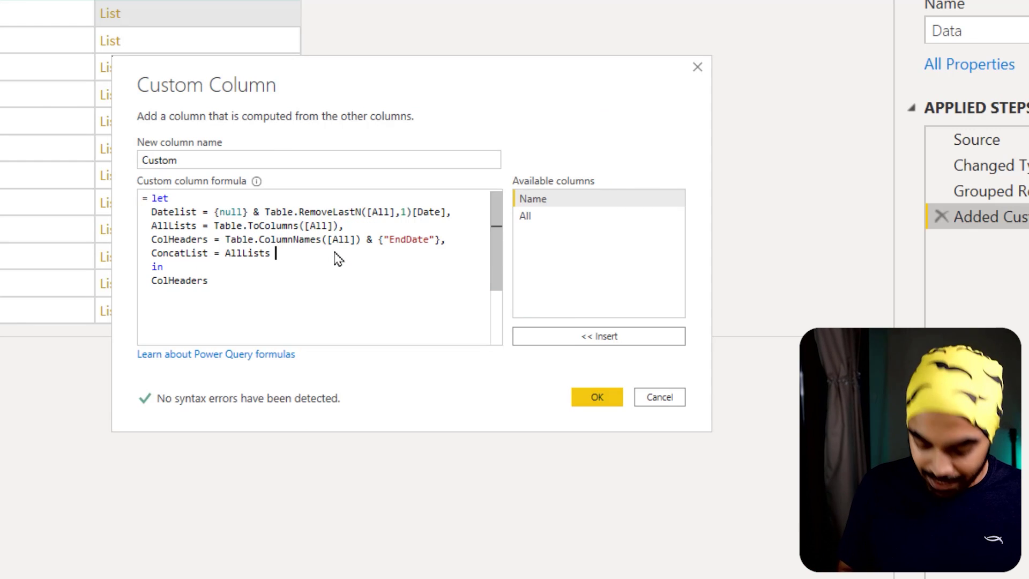
pyautogui.write('& Date')
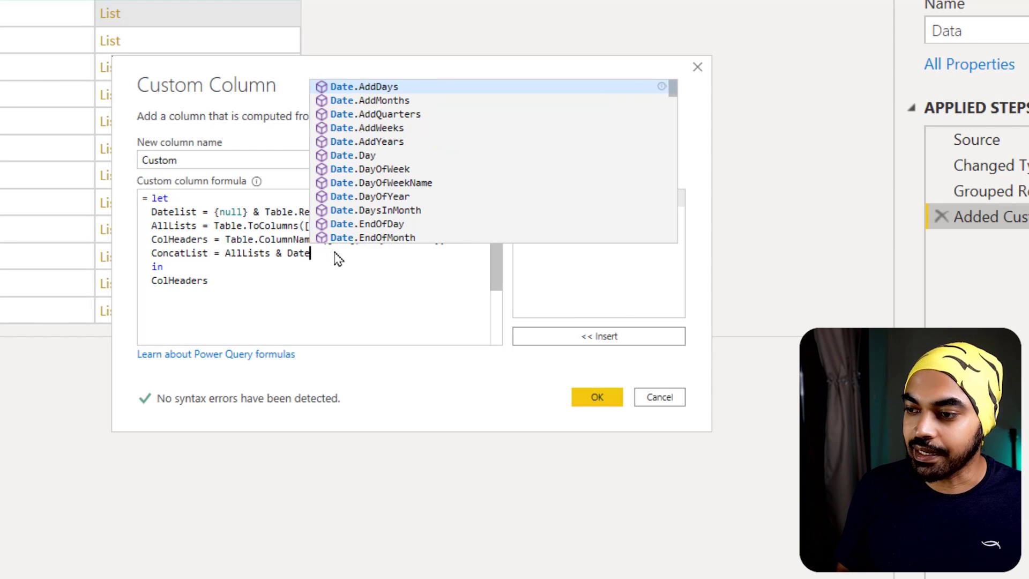
pyautogui.write('l')
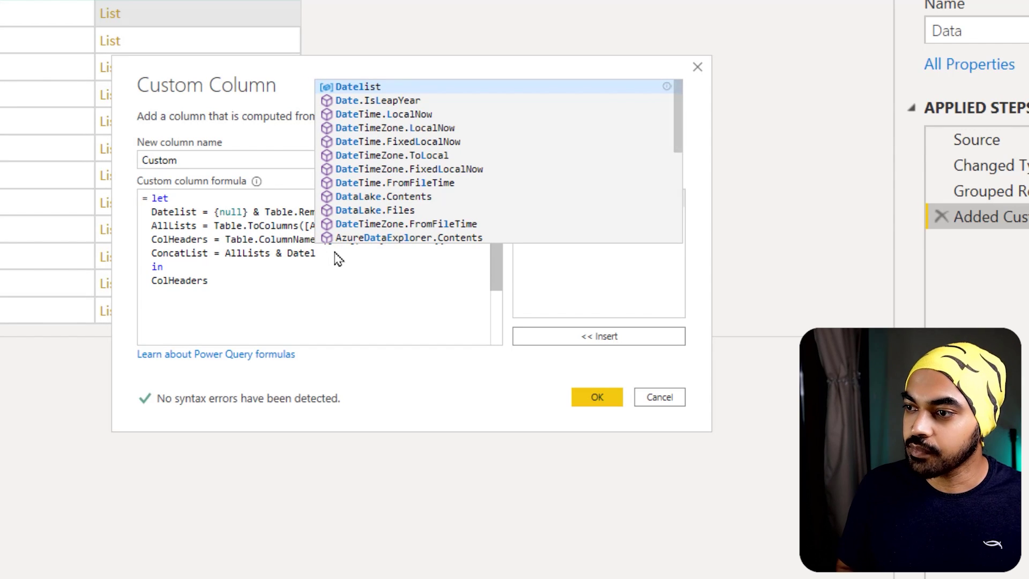
pyautogui.press('Tab')
# Step: Replace ColHeaders after 'in' with ConcatList as the returned value
pyautogui.moveTo(153, 280); pyautogui.dragTo(292, 284)
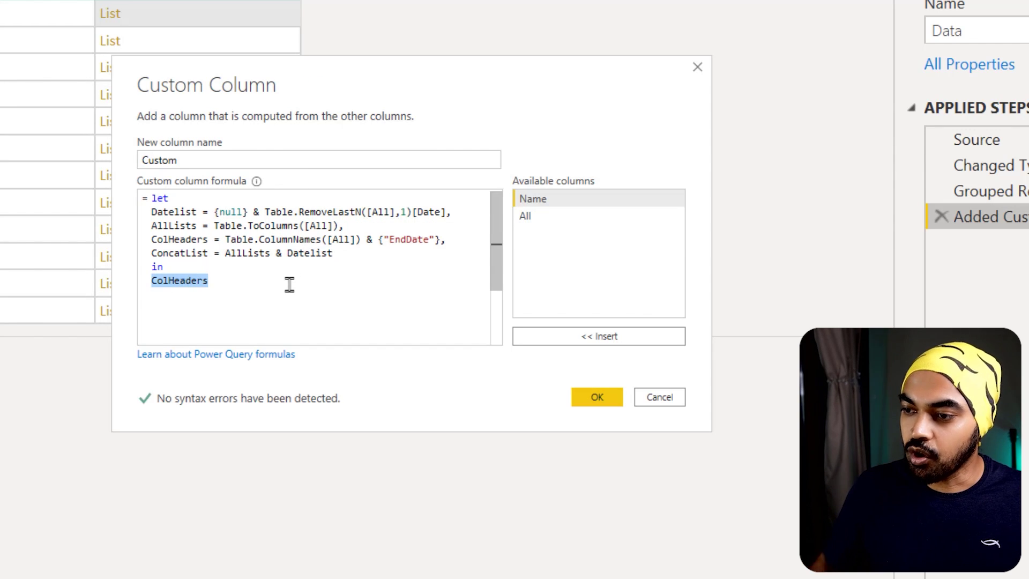
pyautogui.write('Concat')
pyautogui.press('Tab')
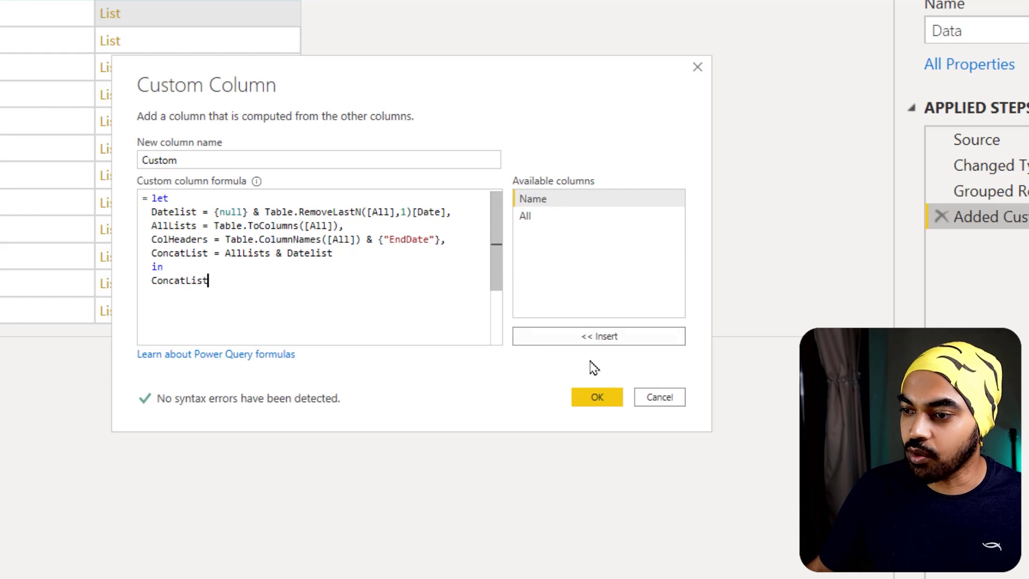
# Step: Apply the ConcatList formula and inspect the list of four lists followed by loose dates
pyautogui.click(610, 399)
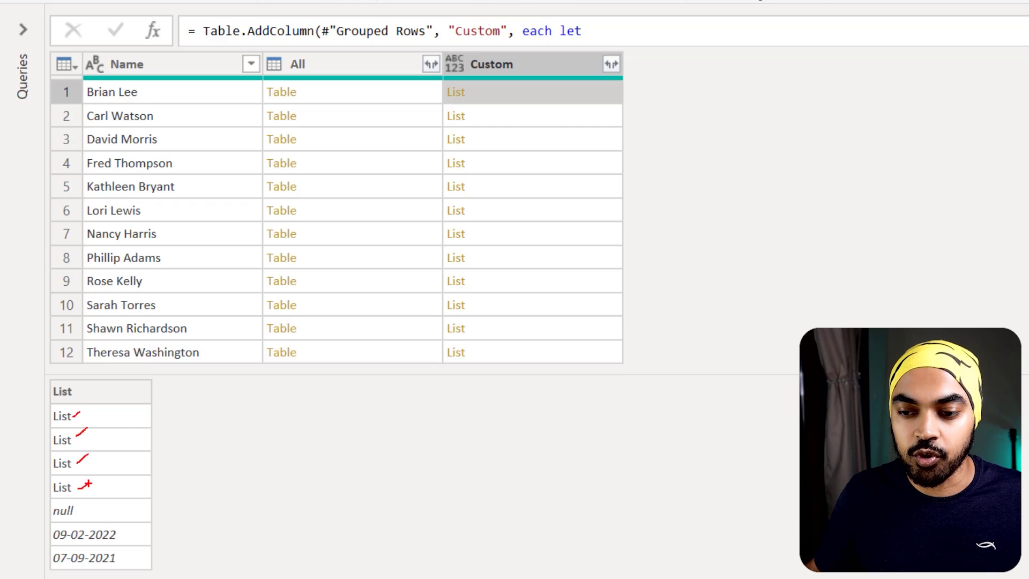
pyautogui.moveTo(83, 502)
pyautogui.mouseDown()
pyautogui.moveTo(46, 501)
pyautogui.moveTo(40, 561)
pyautogui.moveTo(138, 567)
pyautogui.moveTo(116, 508)
pyautogui.moveTo(76, 503)
pyautogui.mouseUp()
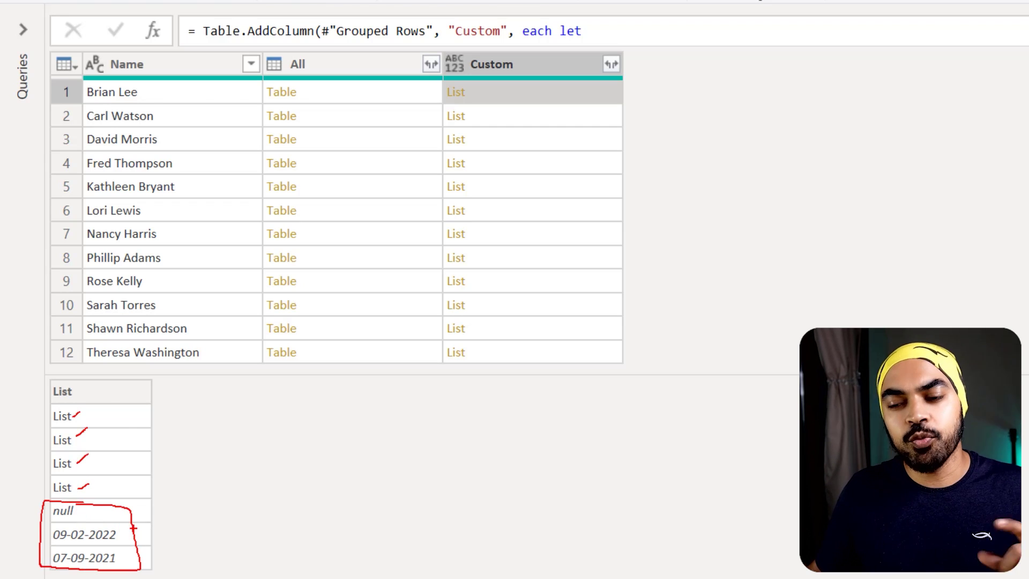
pyautogui.moveTo(176, 500); pyautogui.dragTo(159, 529)
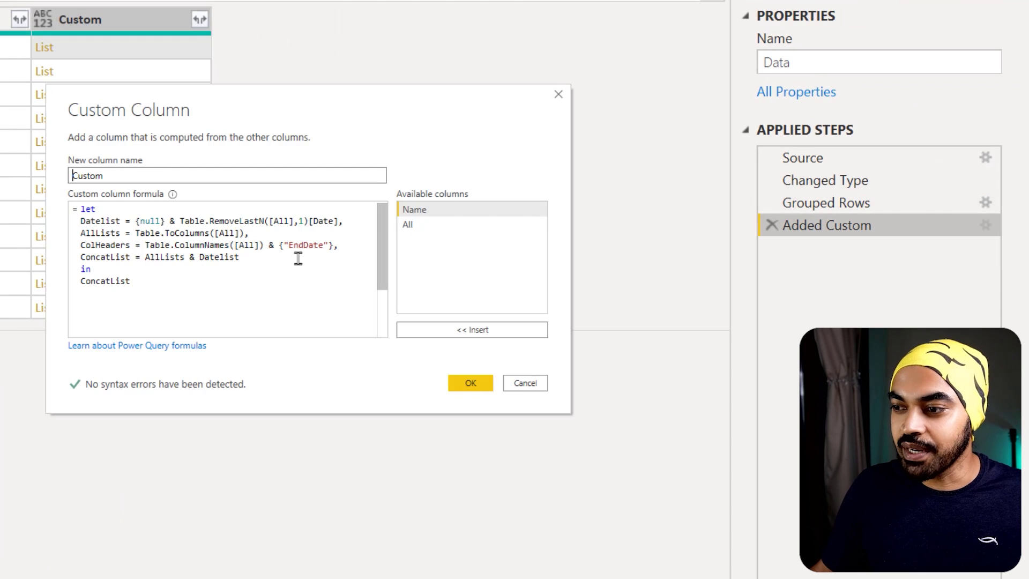
# Step: Change ConcatList to AllLists & {Datelist}, apply, and confirm each Custom list holds five lists
pyautogui.write('{')
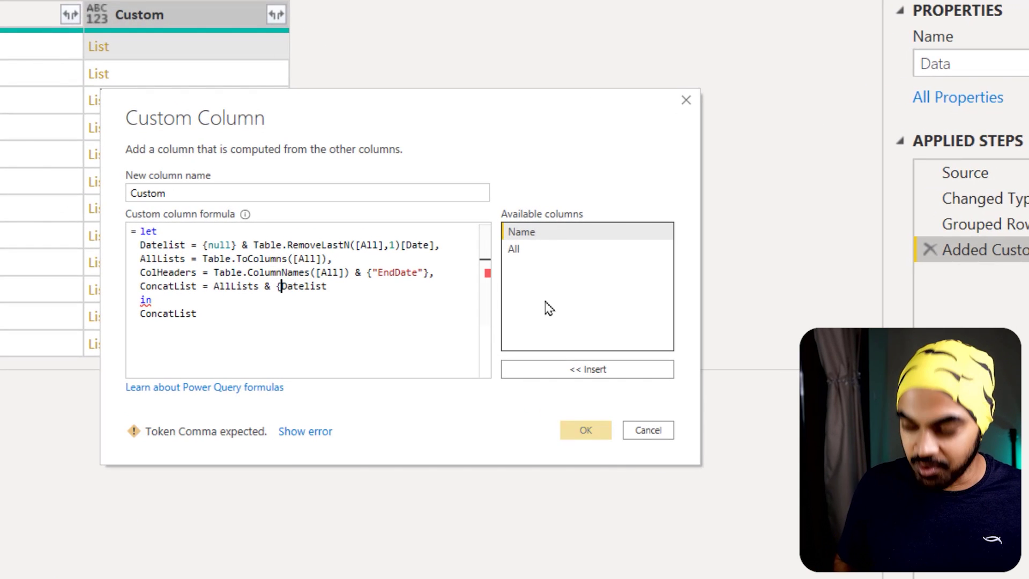
pyautogui.press('End')
pyautogui.write('}')
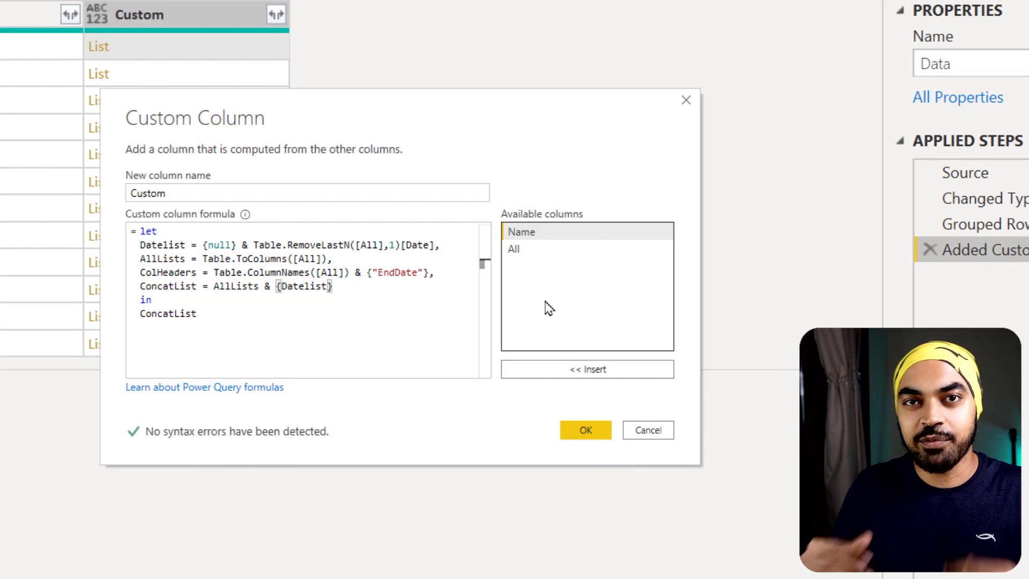
pyautogui.click(584, 431)
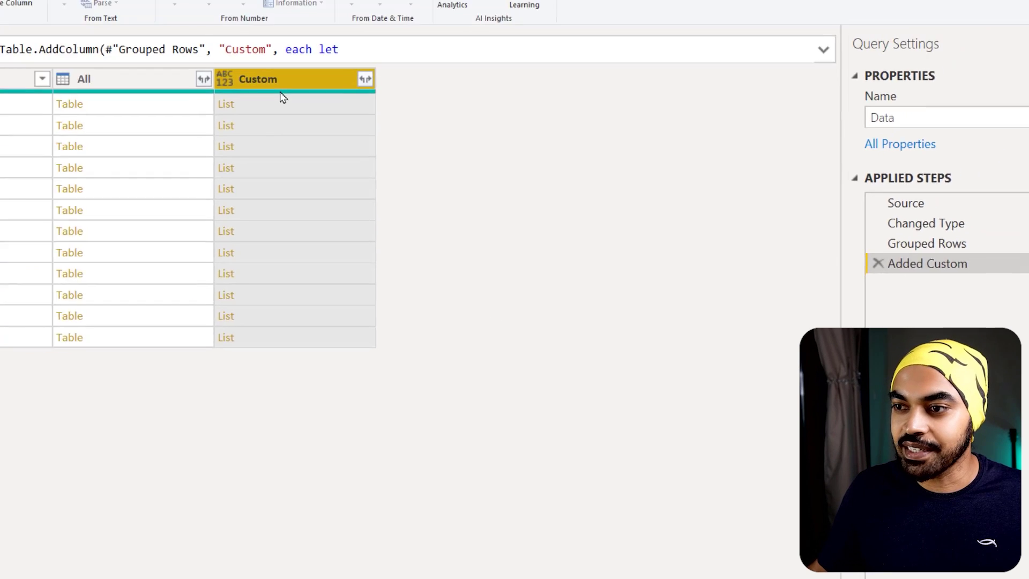
pyautogui.click(161, 46)
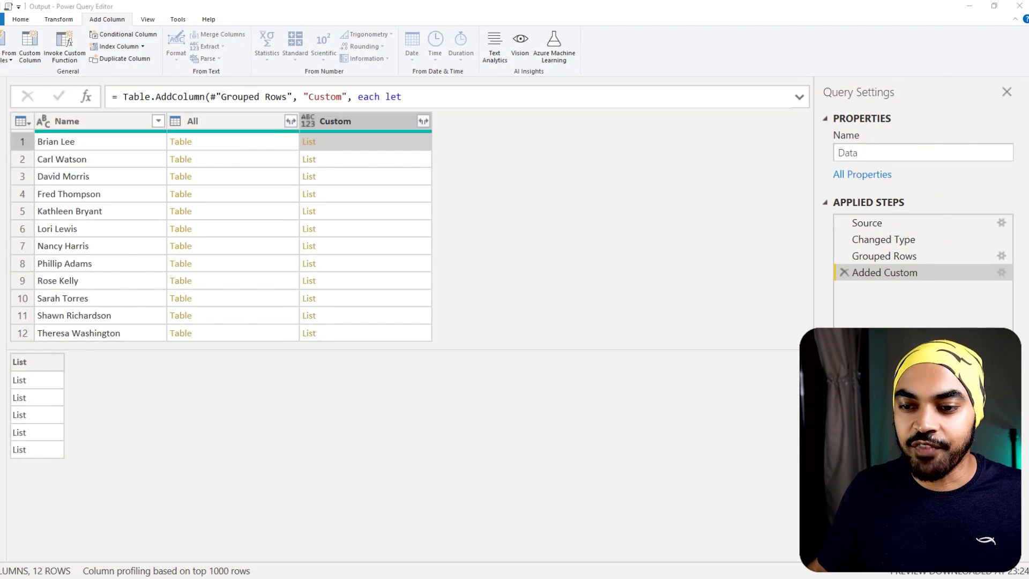
pyautogui.moveTo(36, 383); pyautogui.dragTo(44, 376)
pyautogui.moveTo(38, 398); pyautogui.dragTo(41, 396)
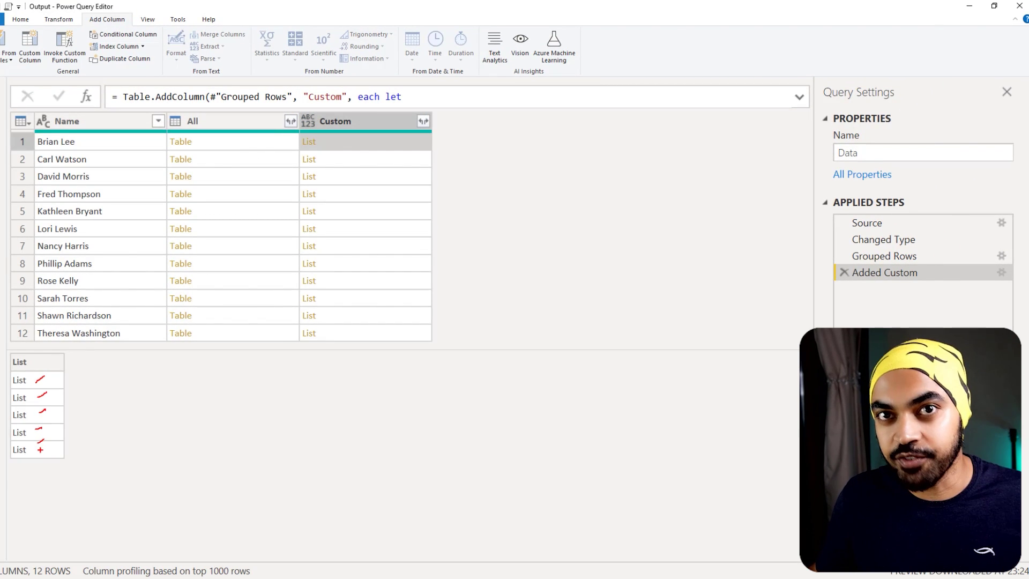
pyautogui.moveTo(996, 262); pyautogui.dragTo(1007, 282)
# Step: Replace the returned ConcatList with Table.FromColumns(ConcatList, ColHeaders) and apply it
pyautogui.press('Escape')
pyautogui.click(1001, 272)
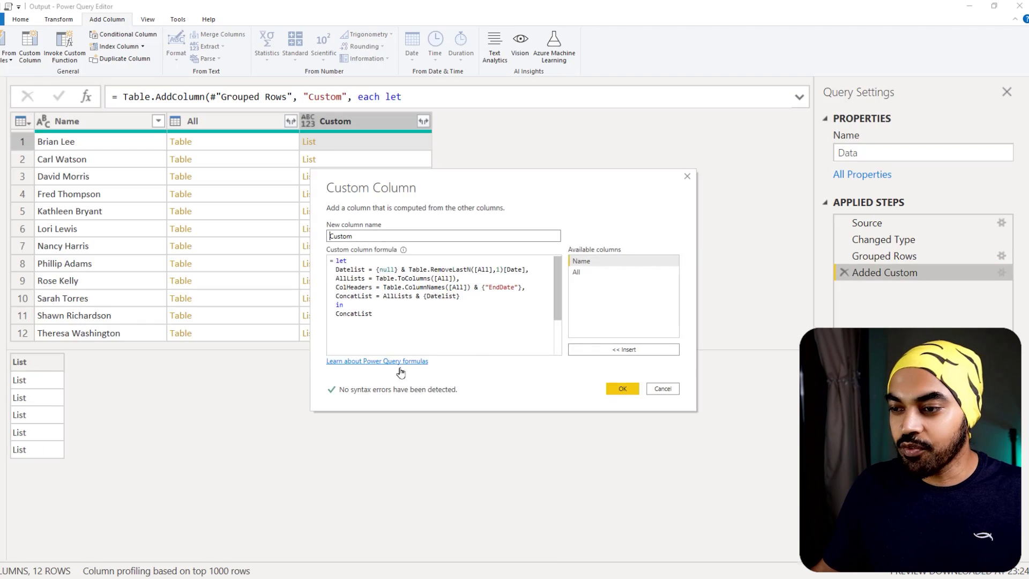
pyautogui.doubleClick(384, 314)
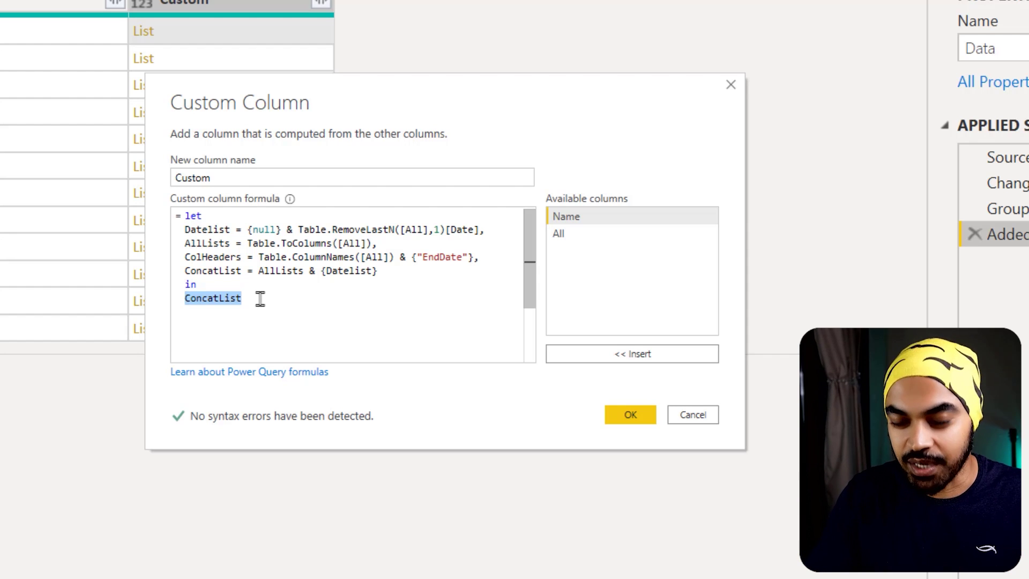
pyautogui.write('Table.')
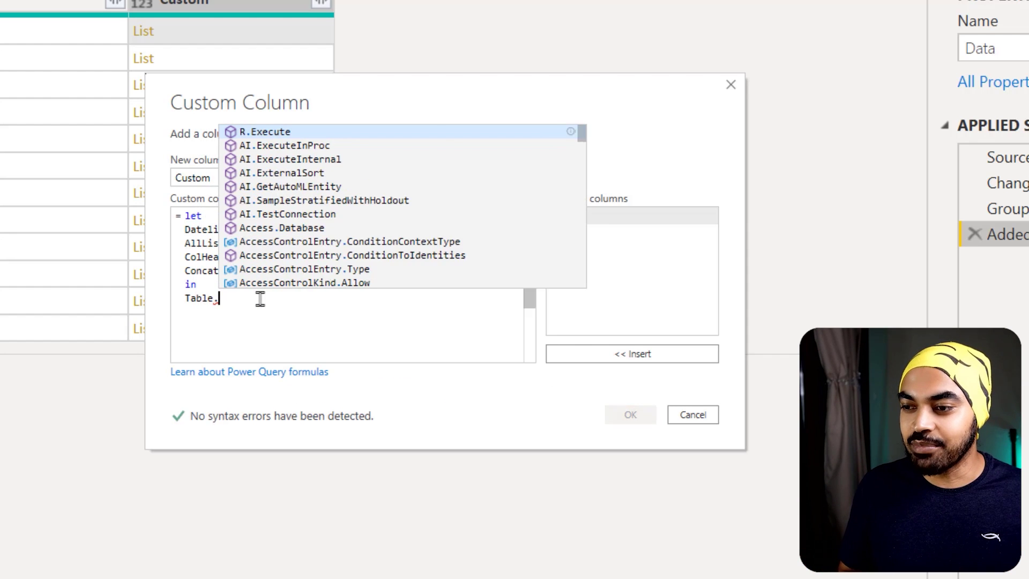
pyautogui.write('FromColsum')
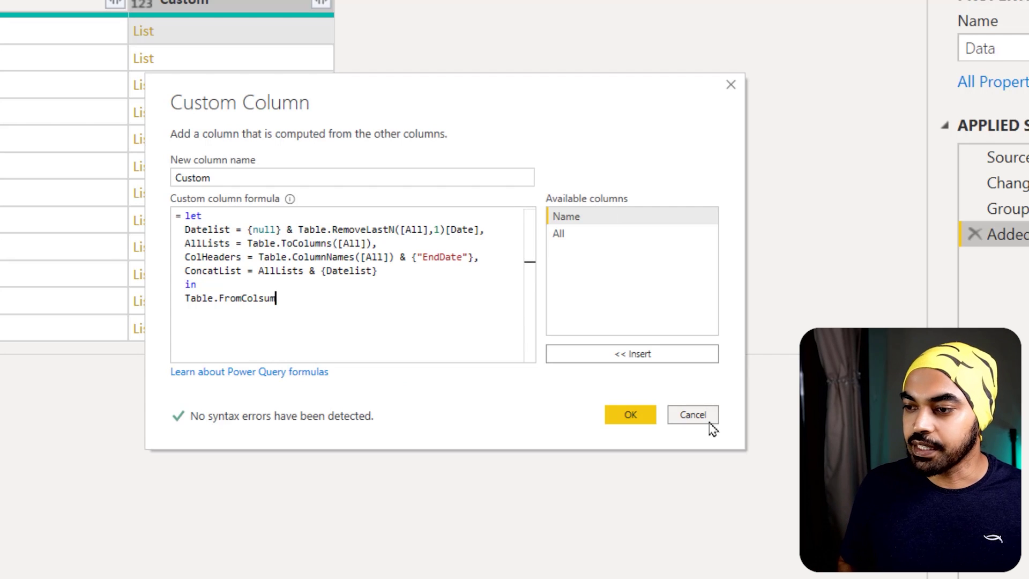
pyautogui.press('BackSpace')
pyautogui.press('BackSpace')
pyautogui.press('BackSpace')
pyautogui.write('umns(')
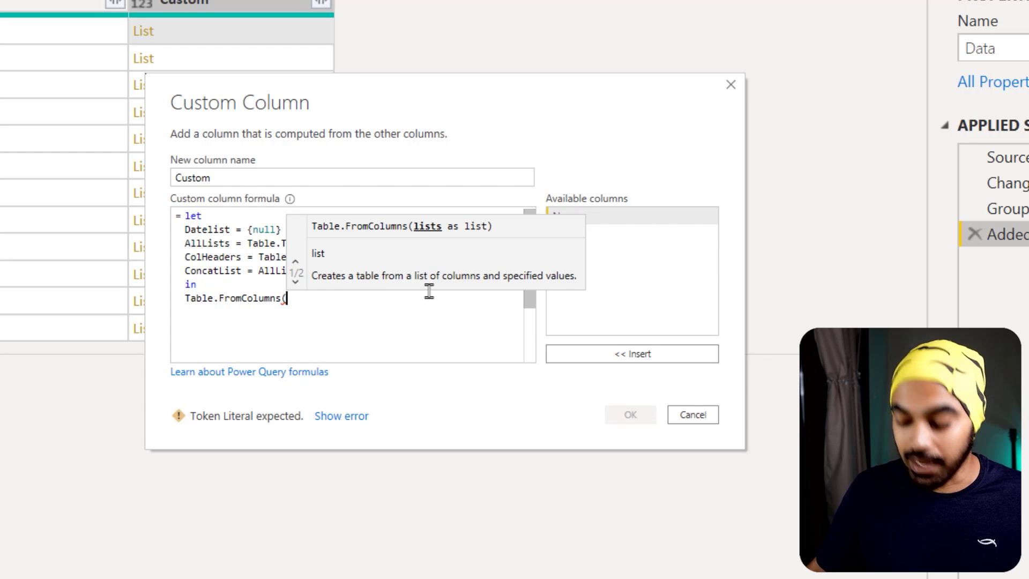
pyautogui.write('ConcatList')
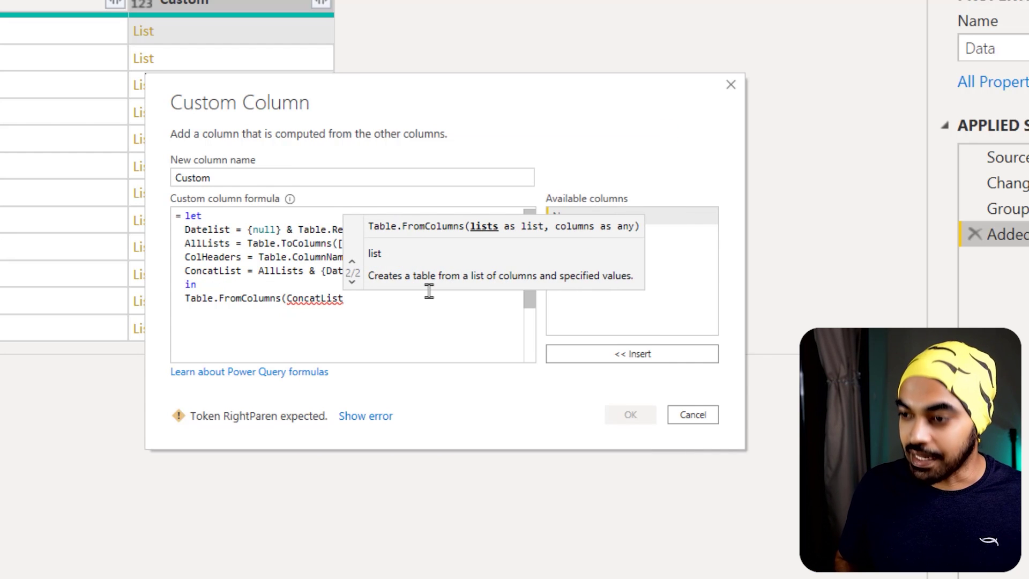
pyautogui.write(',')
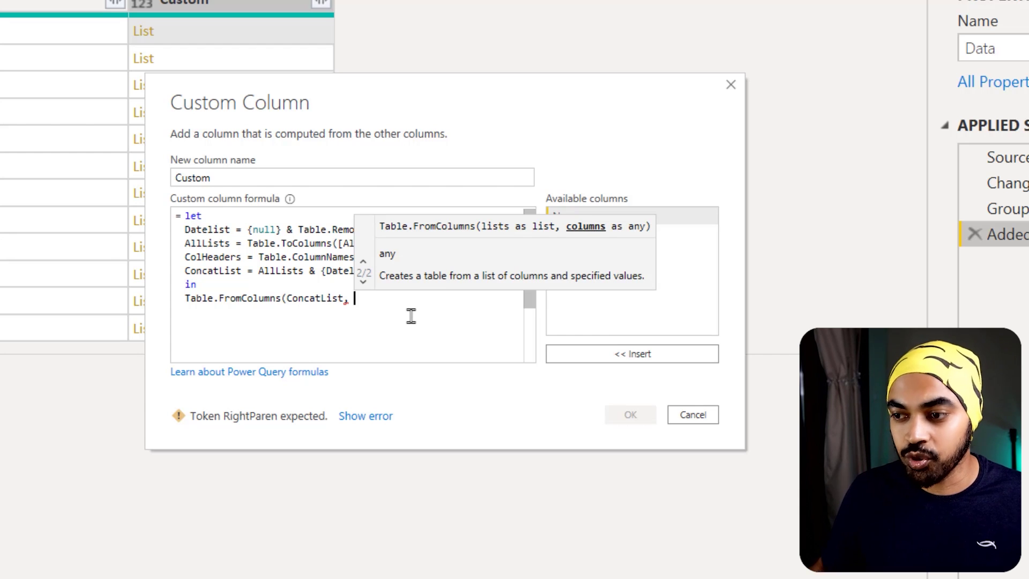
pyautogui.write(' Col')
pyautogui.press('Tab')
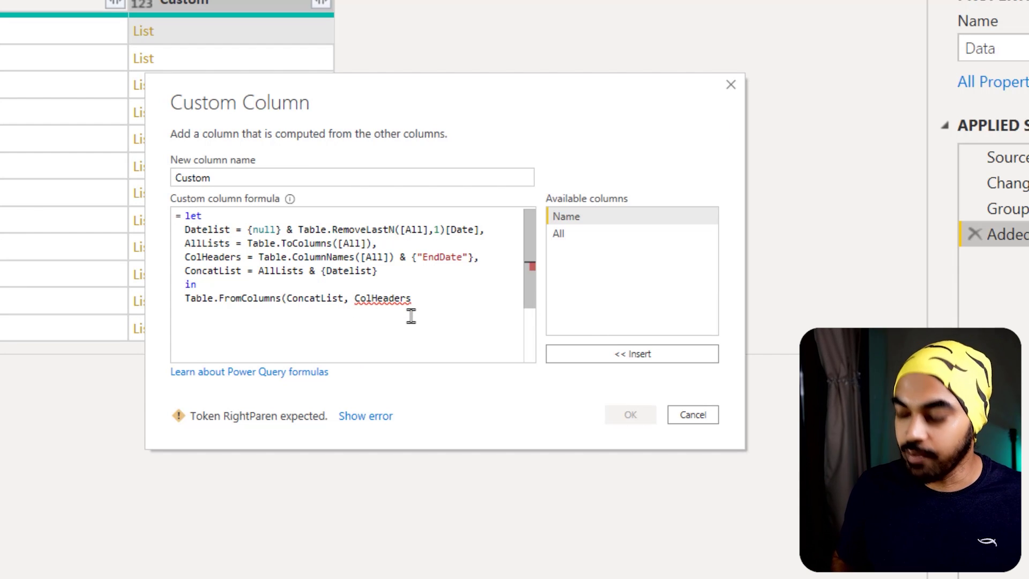
pyautogui.write(')')
pyautogui.click(625, 414)
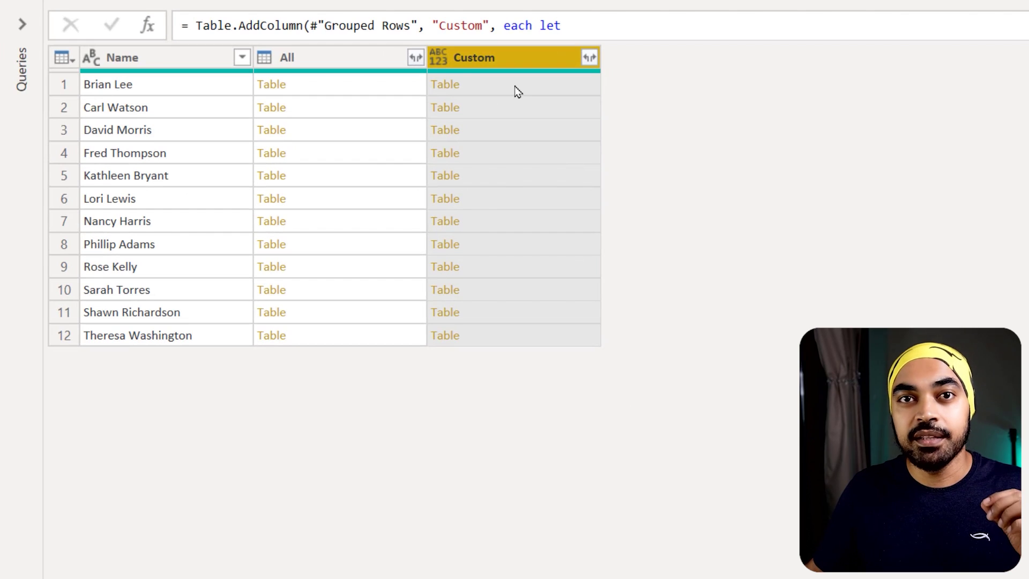
# Step: Compare the first person's original All table with their new Custom table
pyautogui.click(348, 85)
pyautogui.click(514, 85)
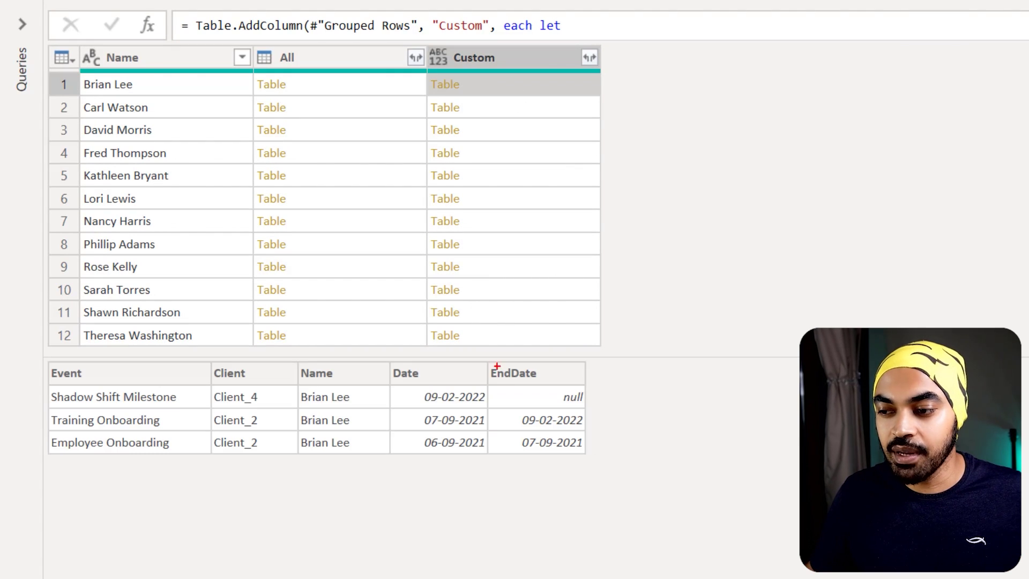
pyautogui.moveTo(474, 348); pyautogui.dragTo(591, 456)
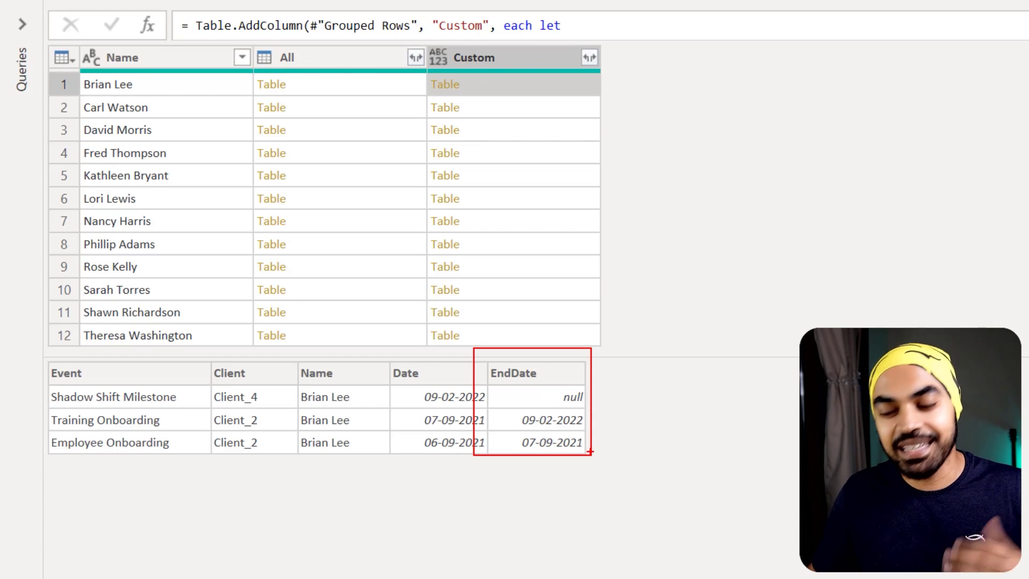
pyautogui.moveTo(638, 406); pyautogui.dragTo(614, 410)
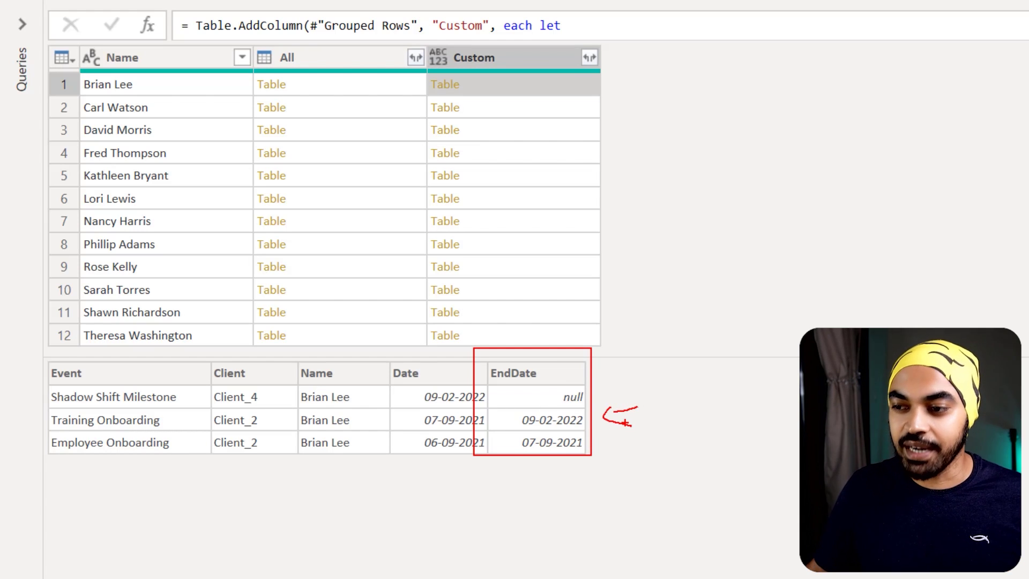
pyautogui.press('Escape')
pyautogui.click(513, 113)
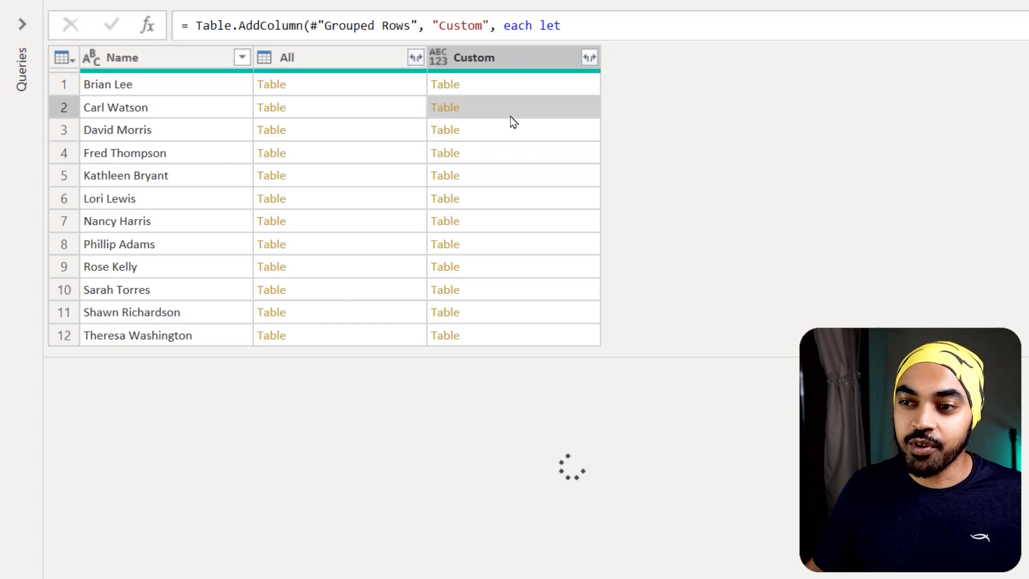
pyautogui.hotkey('ctrl', '2')
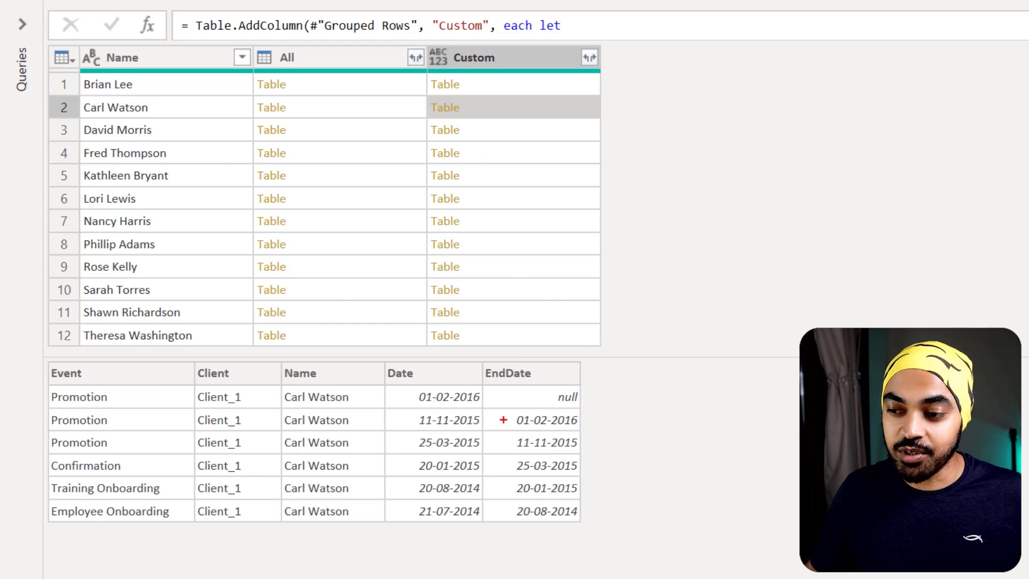
pyautogui.press('e')
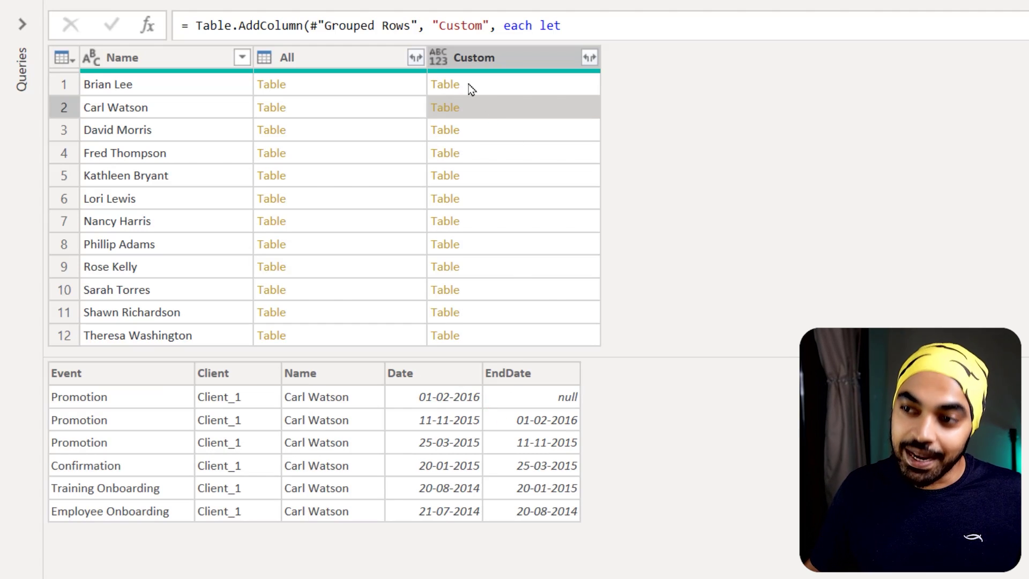
pyautogui.moveTo(428, 64); pyautogui.dragTo(498, 349)
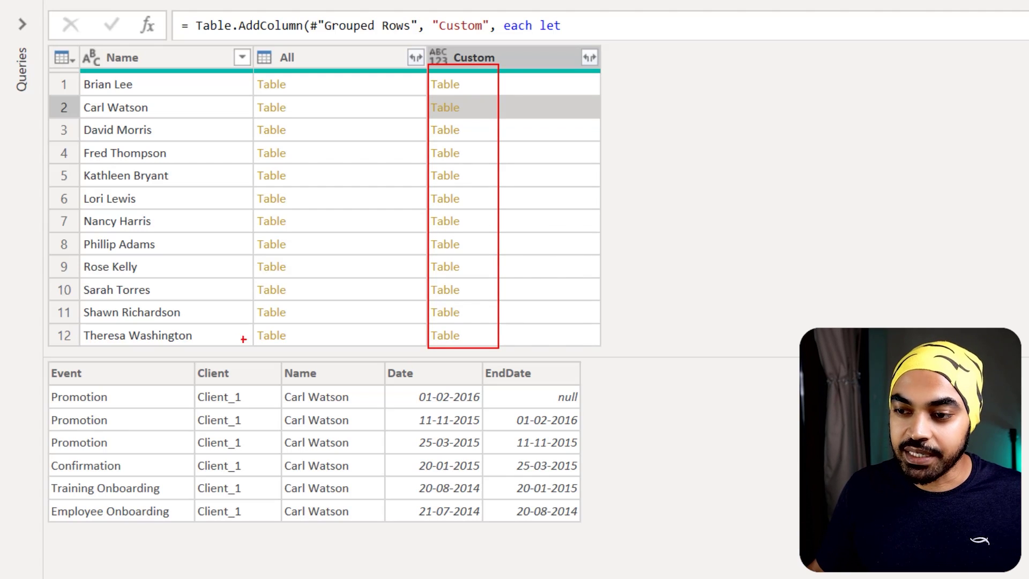
pyautogui.moveTo(49, 359); pyautogui.dragTo(332, 439)
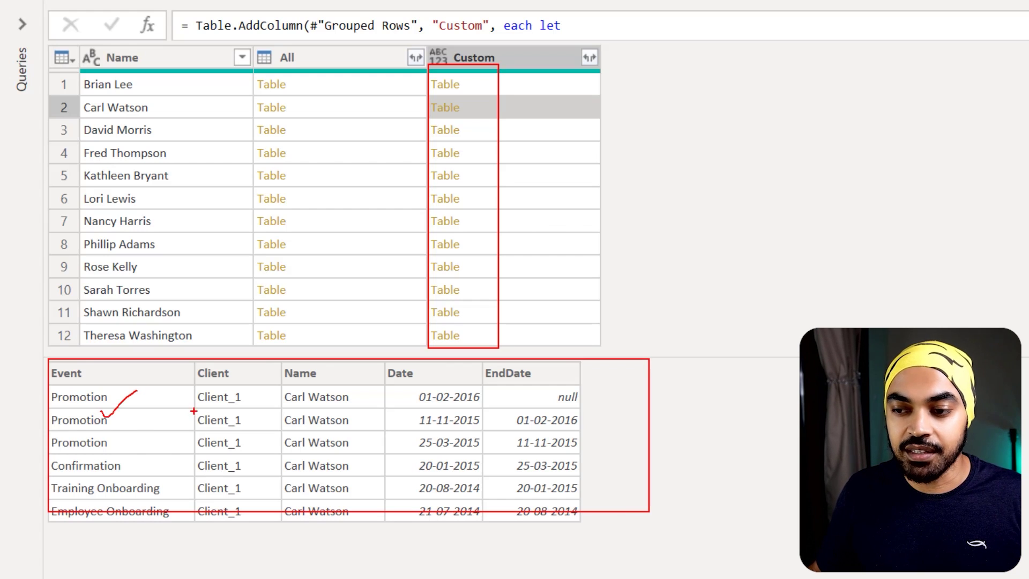
pyautogui.moveTo(196, 408); pyautogui.dragTo(238, 403)
pyautogui.moveTo(305, 410)
pyautogui.mouseDown()
pyautogui.moveTo(359, 396)
pyautogui.moveTo(450, 405)
pyautogui.mouseUp()
pyautogui.moveTo(504, 417); pyautogui.dragTo(536, 427)
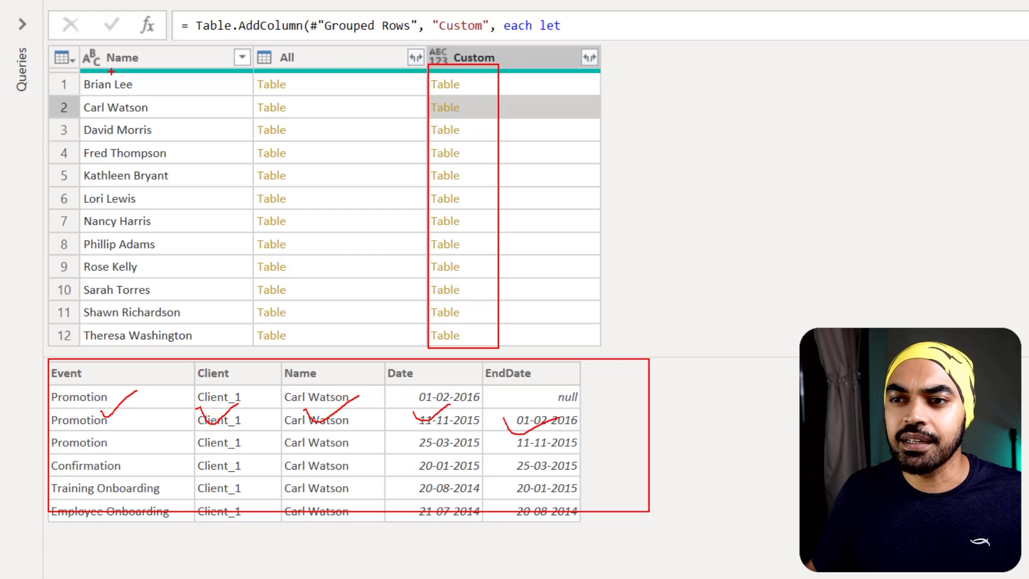
pyautogui.moveTo(111, 71); pyautogui.dragTo(164, 121)
pyautogui.moveTo(155, 86); pyautogui.dragTo(123, 146)
pyautogui.moveTo(318, 92); pyautogui.dragTo(364, 148)
pyautogui.moveTo(362, 111); pyautogui.dragTo(324, 168)
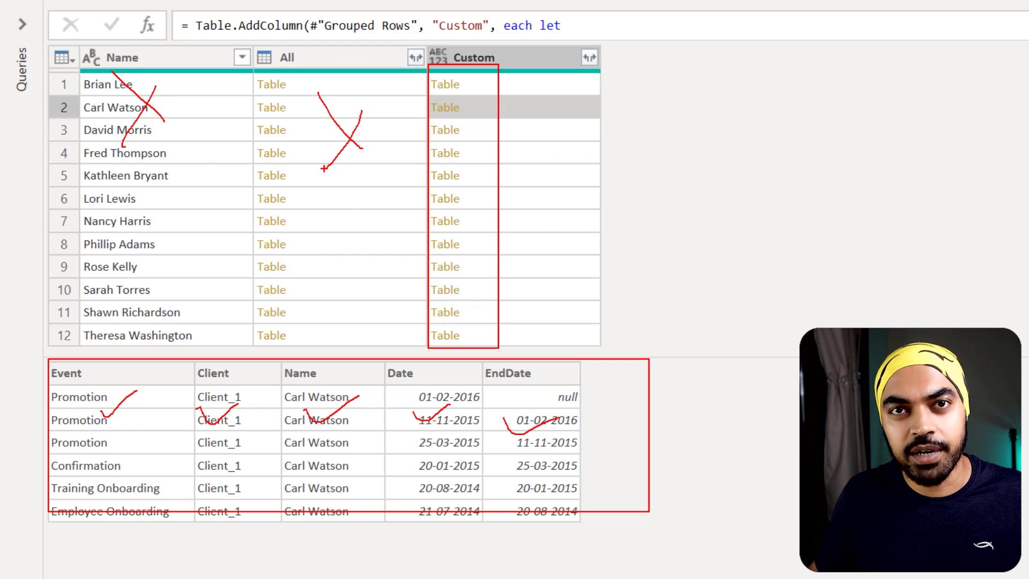
pyautogui.press('Escape')
# Step: Add a new step after Added Custom and begin a Table.Combine( call in its formula
pyautogui.click(149, 26)
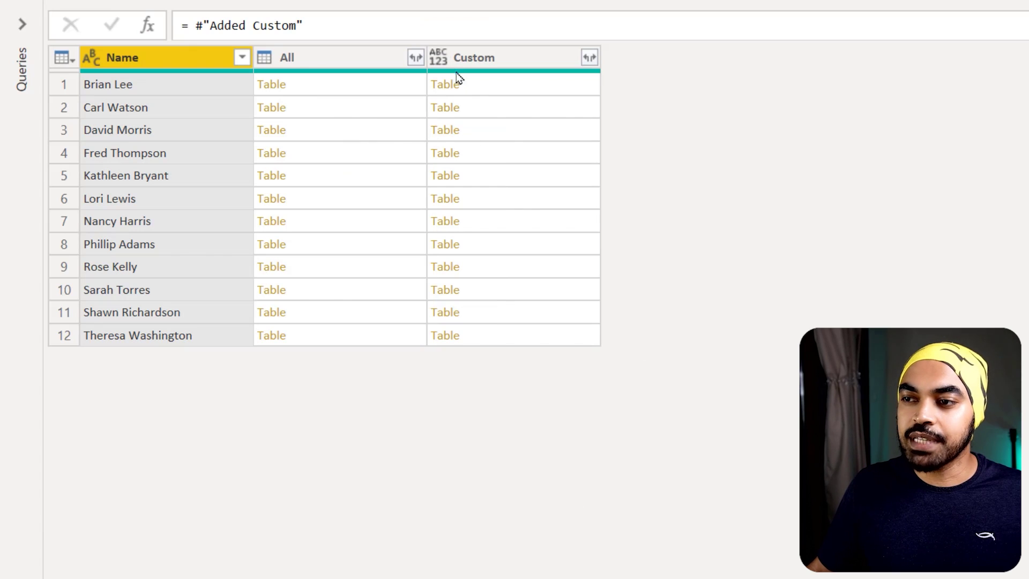
pyautogui.moveTo(425, 36)
pyautogui.mouseDown()
pyautogui.moveTo(530, 248)
pyautogui.moveTo(552, 354)
pyautogui.mouseUp()
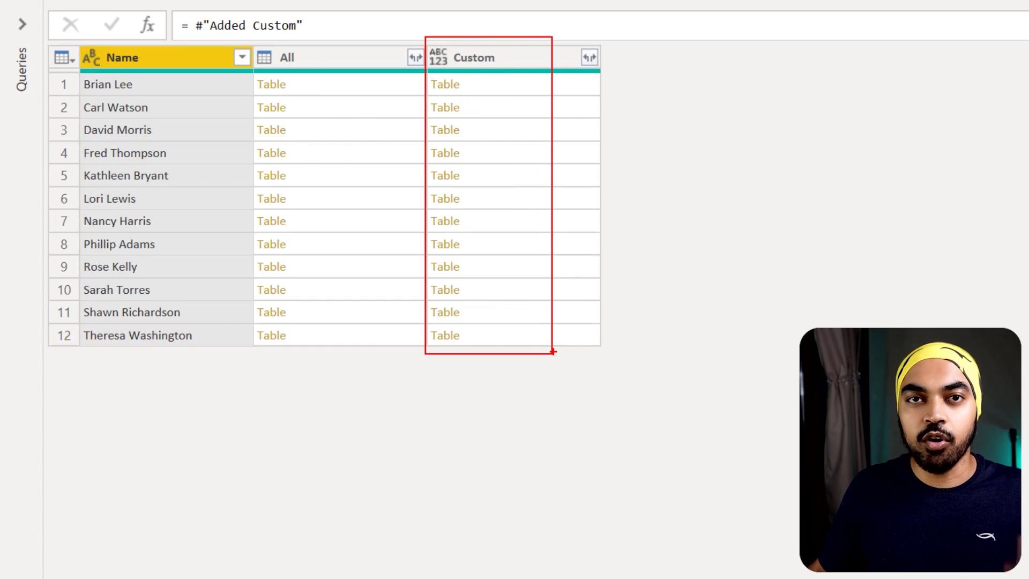
pyautogui.press('Escape')
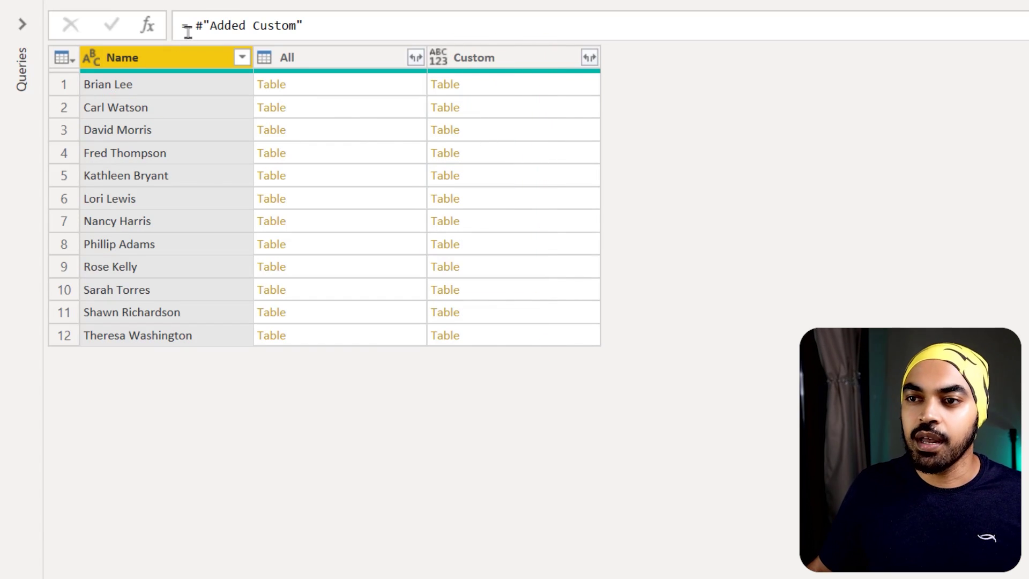
pyautogui.click(190, 27)
pyautogui.write('Table.Comb')
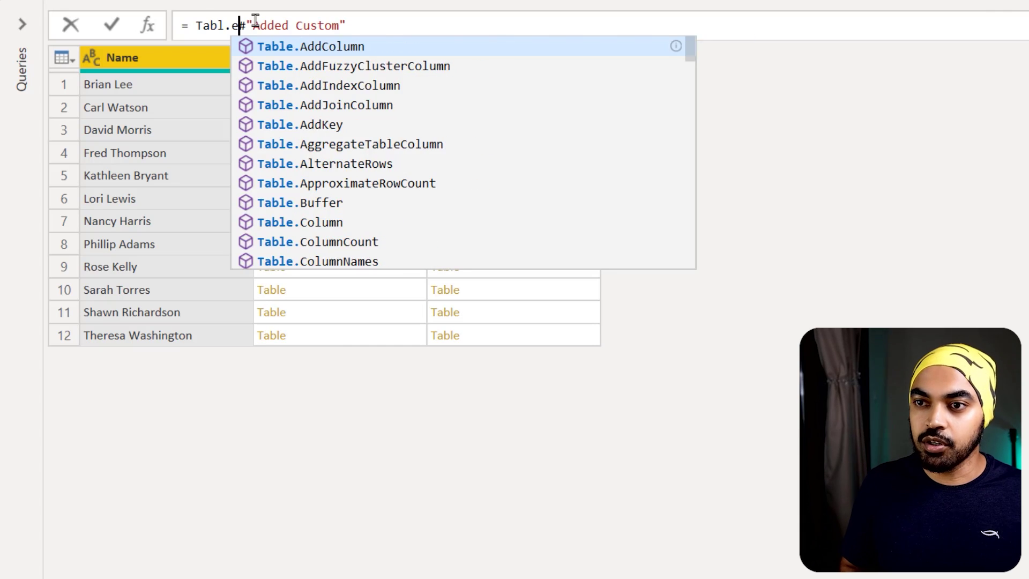
pyautogui.write('ine(')
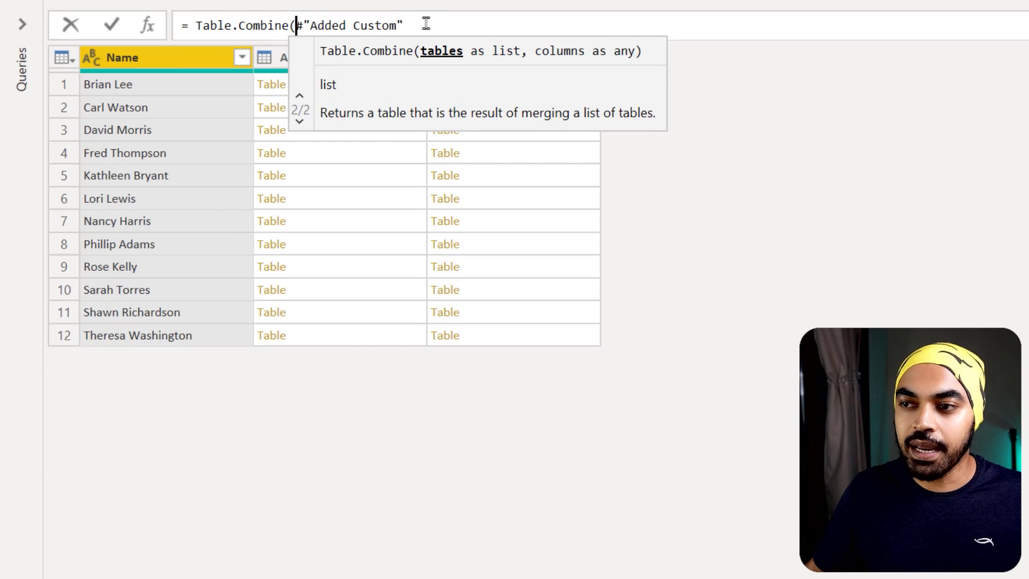
pyautogui.press('Escape')
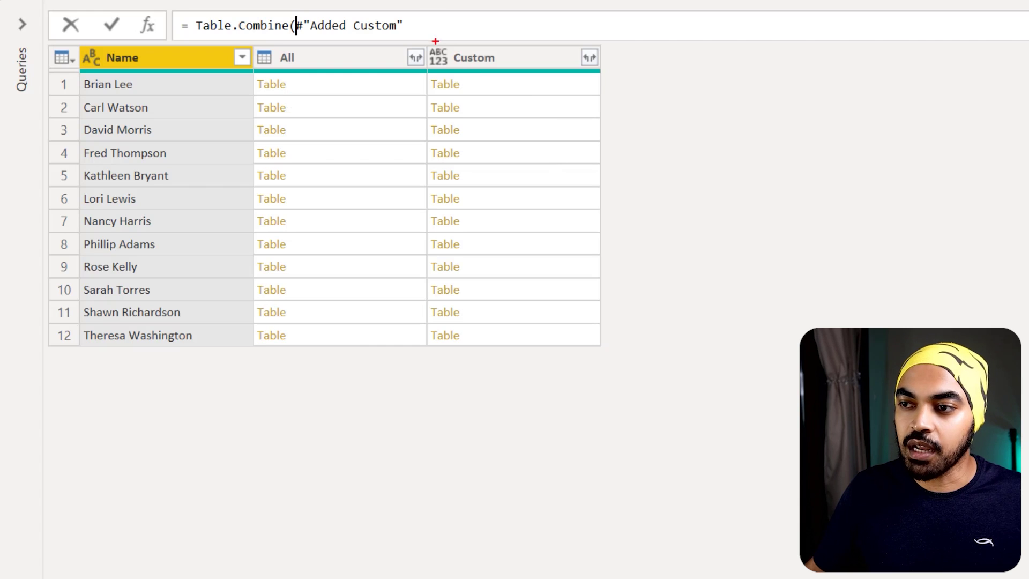
pyautogui.moveTo(435, 42); pyautogui.dragTo(509, 74)
pyautogui.press('Escape')
# Step: Complete the formula as Table.Combine(#"Added Custom"[Custom]) and check the combined Date values
pyautogui.click(437, 20)
pyautogui.write('[')
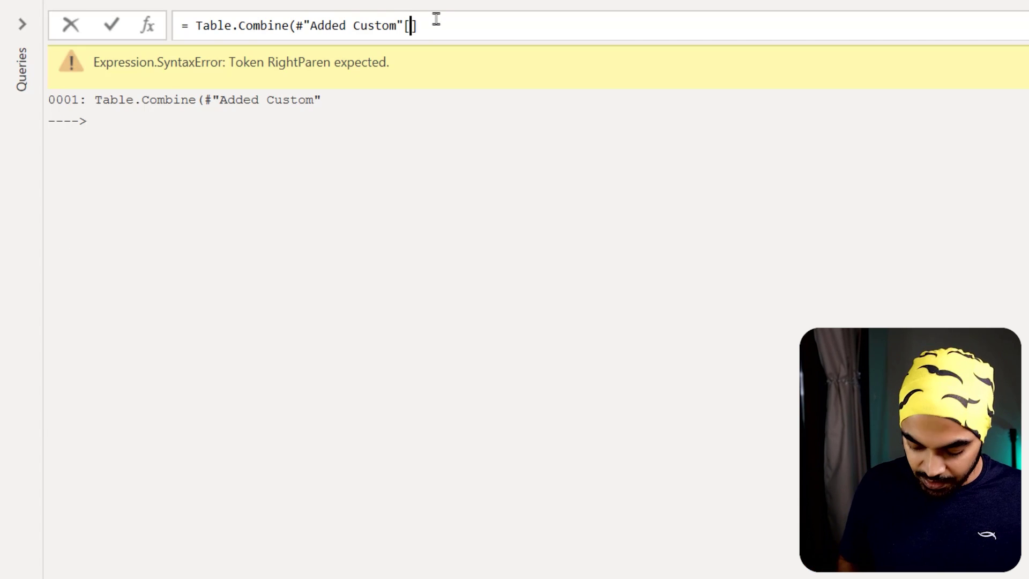
pyautogui.write('Custom')
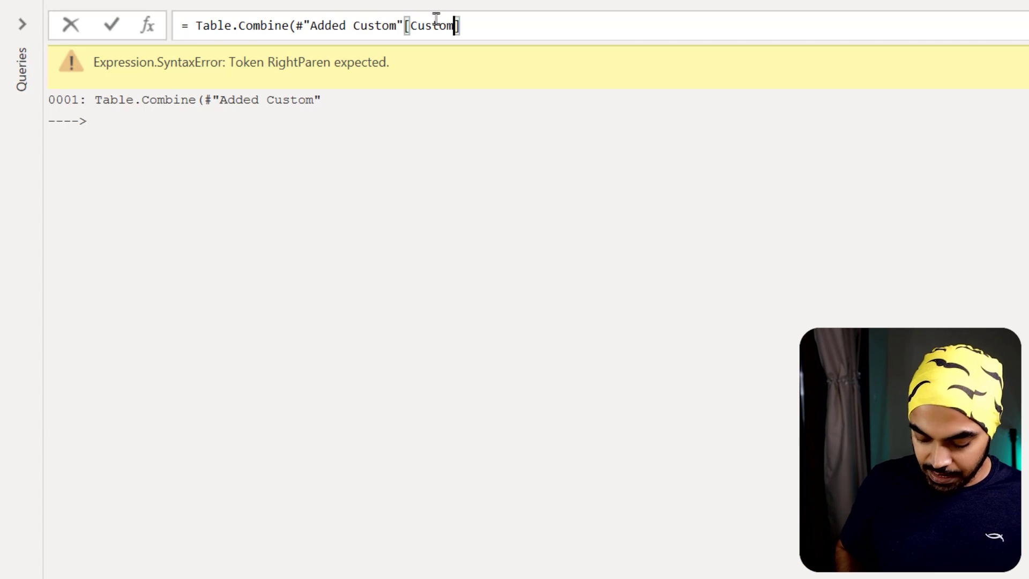
pyautogui.write(')')
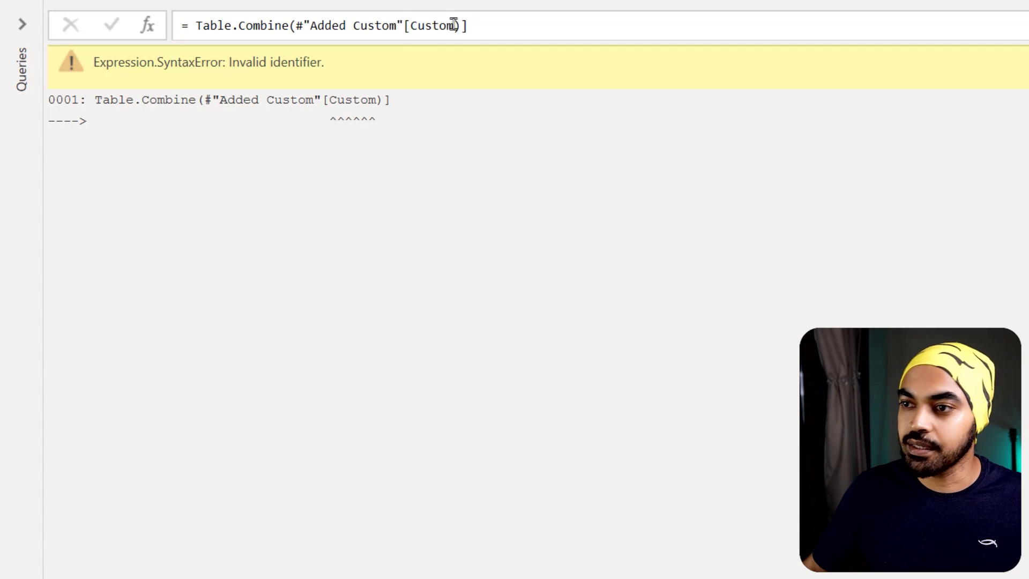
pyautogui.press('BackSpace')
pyautogui.press('Right')
pyautogui.write(')')
pyautogui.press('Return')
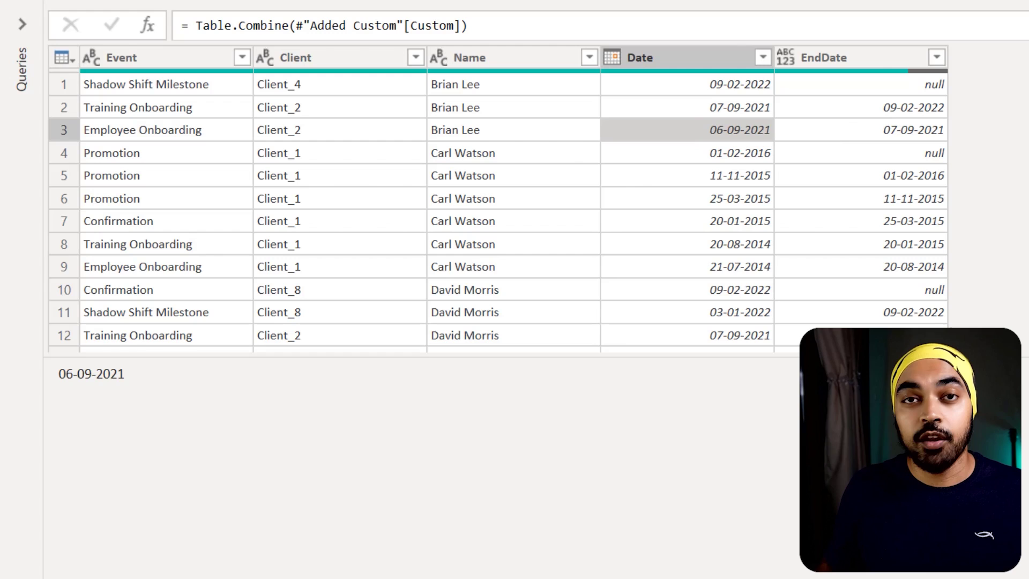
pyautogui.click(713, 130)
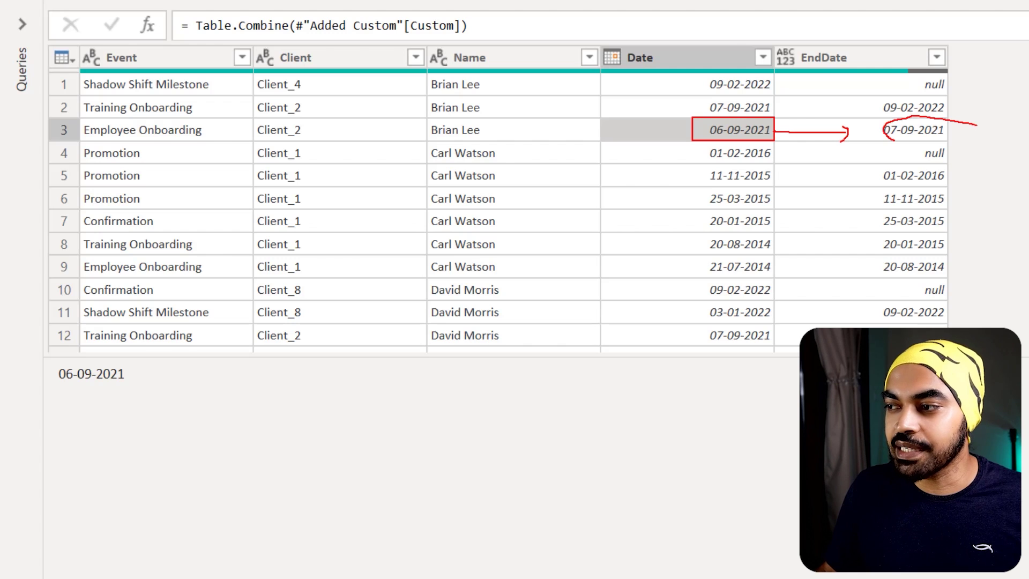
pyautogui.moveTo(892, 141); pyautogui.dragTo(956, 117)
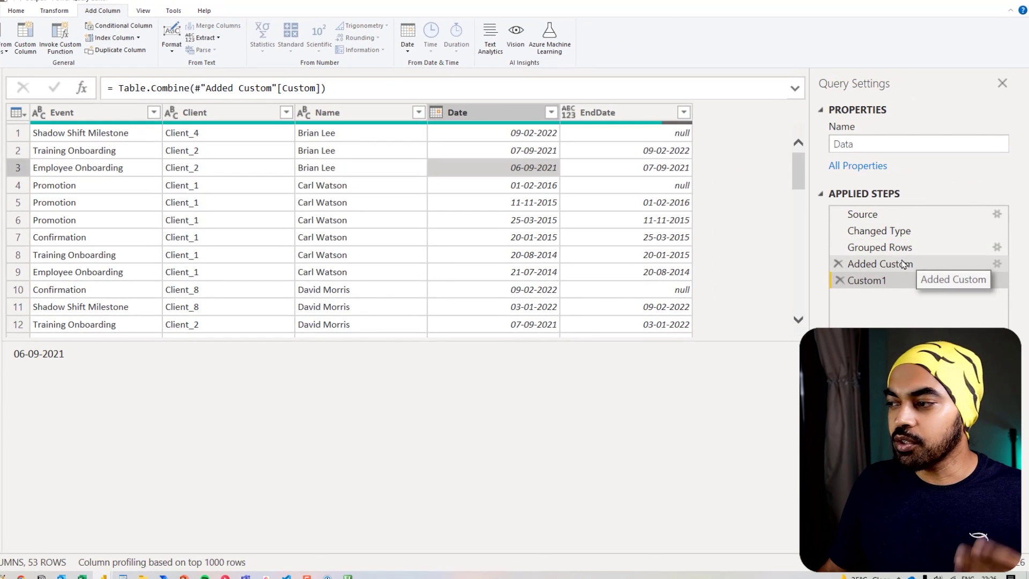
# Step: Return to the Added Custom step and reopen its column formula
pyautogui.click(904, 263)
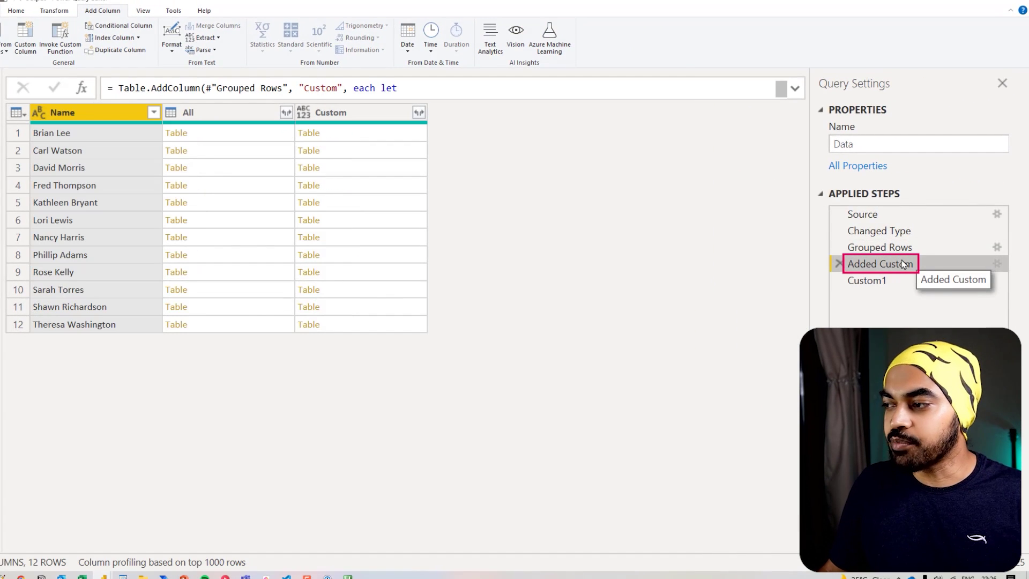
pyautogui.click(997, 263)
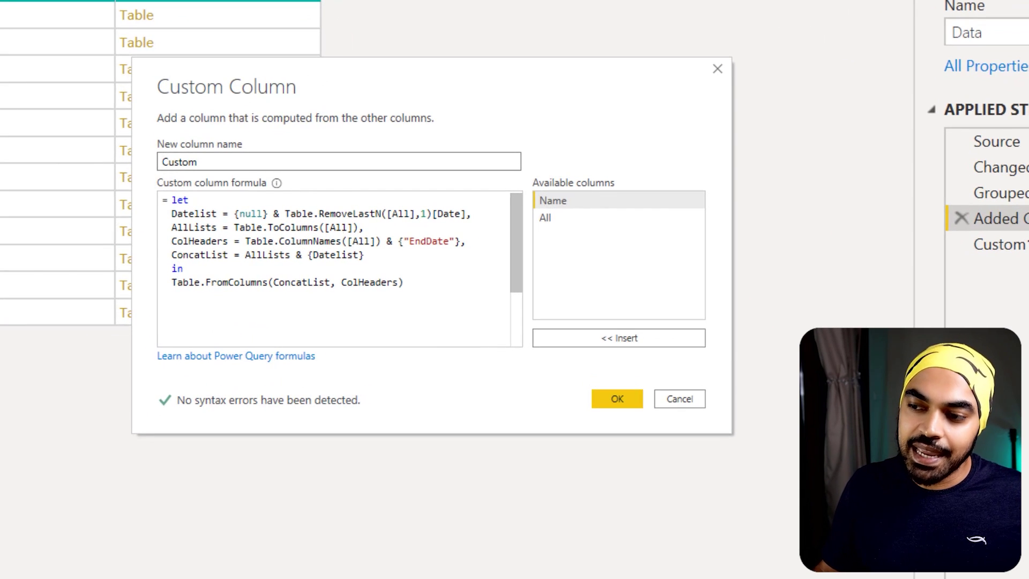
pyautogui.moveTo(235, 204)
pyautogui.mouseDown()
pyautogui.moveTo(331, 221)
pyautogui.moveTo(469, 220)
pyautogui.mouseUp()
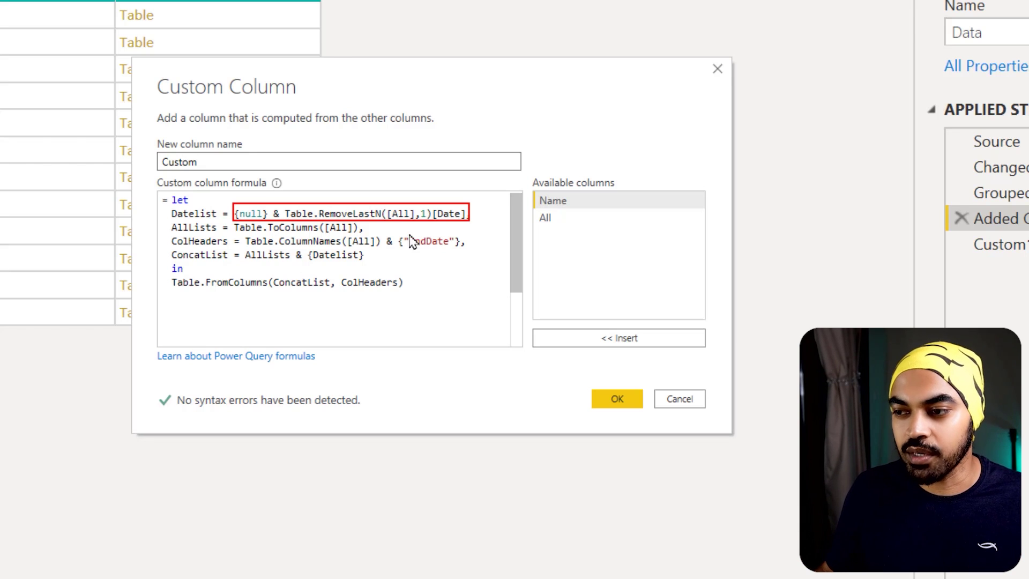
pyautogui.press('Escape')
# Step: Wrap Datelist in List.Transform(..., each Date.AddDays(_, -1)), apply, and view the Custom1 result
pyautogui.click(235, 213)
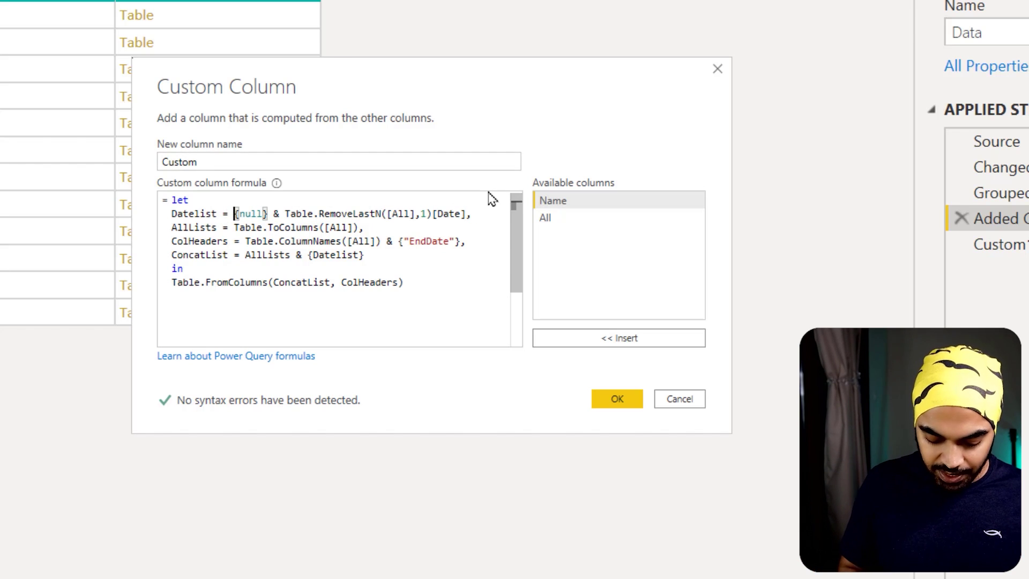
pyautogui.write('Date.')
pyautogui.hotkey('ctrl', 'z')
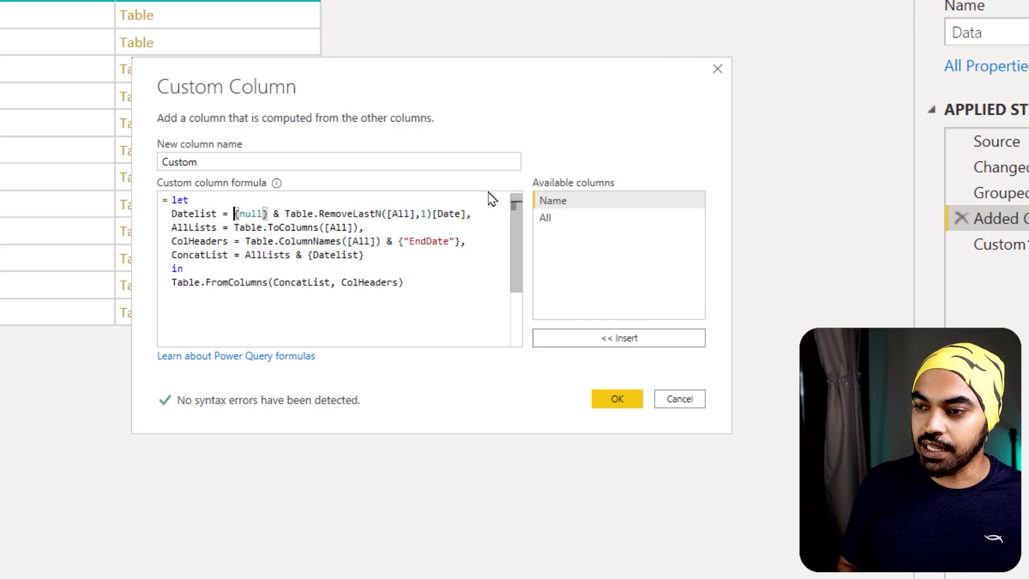
pyautogui.write('Table.')
pyautogui.hotkey('ctrl', 'z')
pyautogui.write('List.')
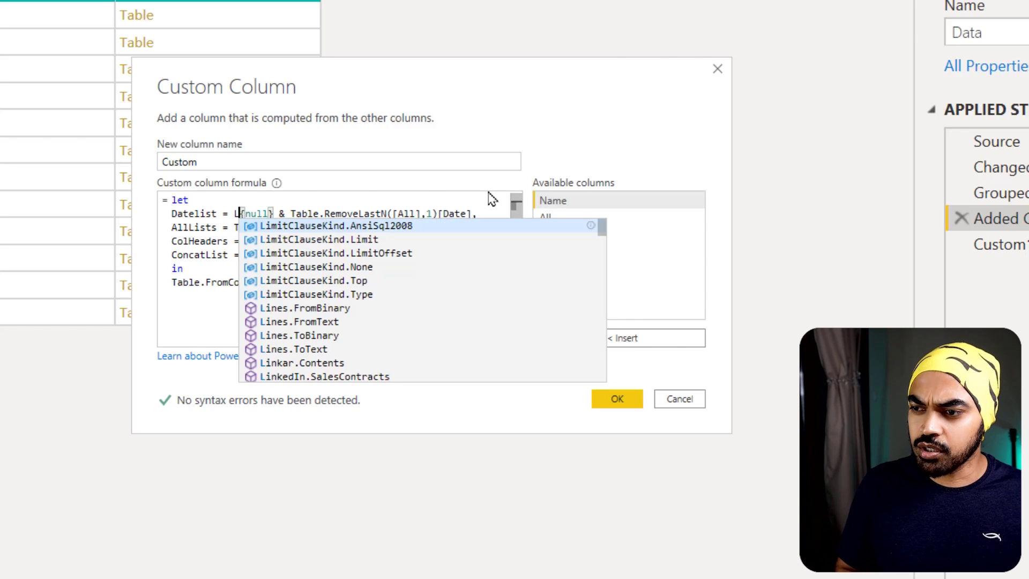
pyautogui.write('Transform(')
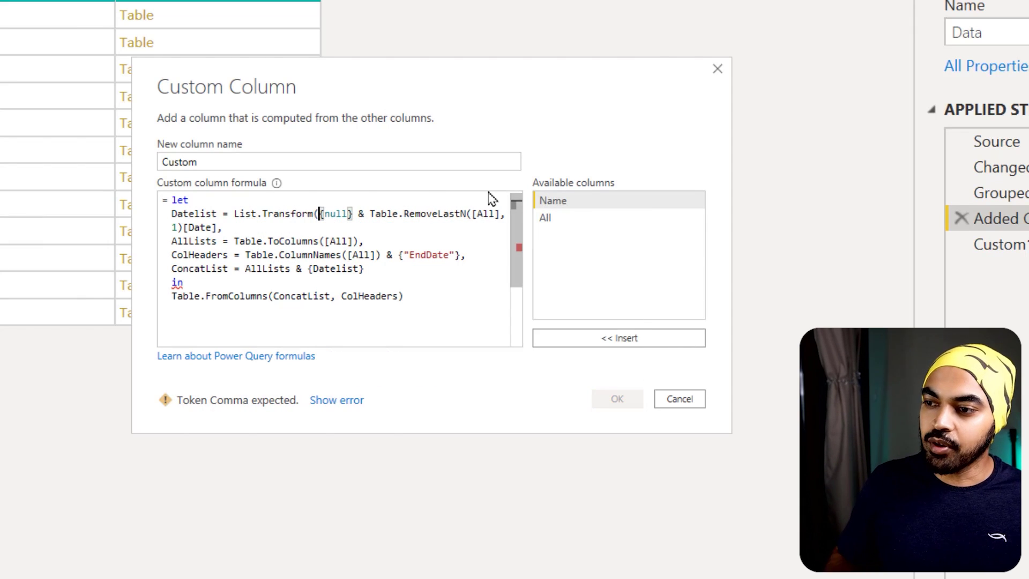
pyautogui.click(275, 231)
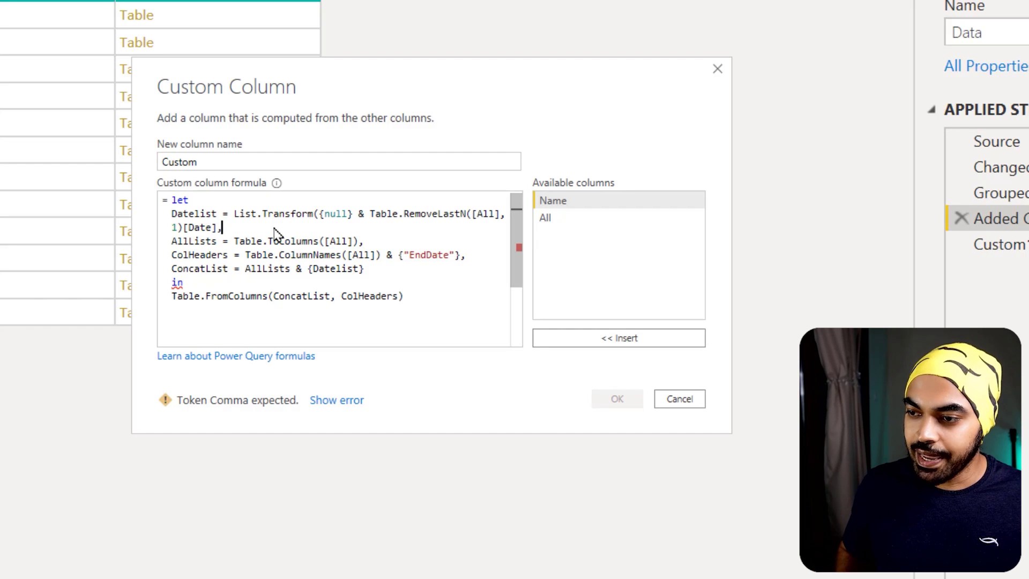
pyautogui.write('eac')
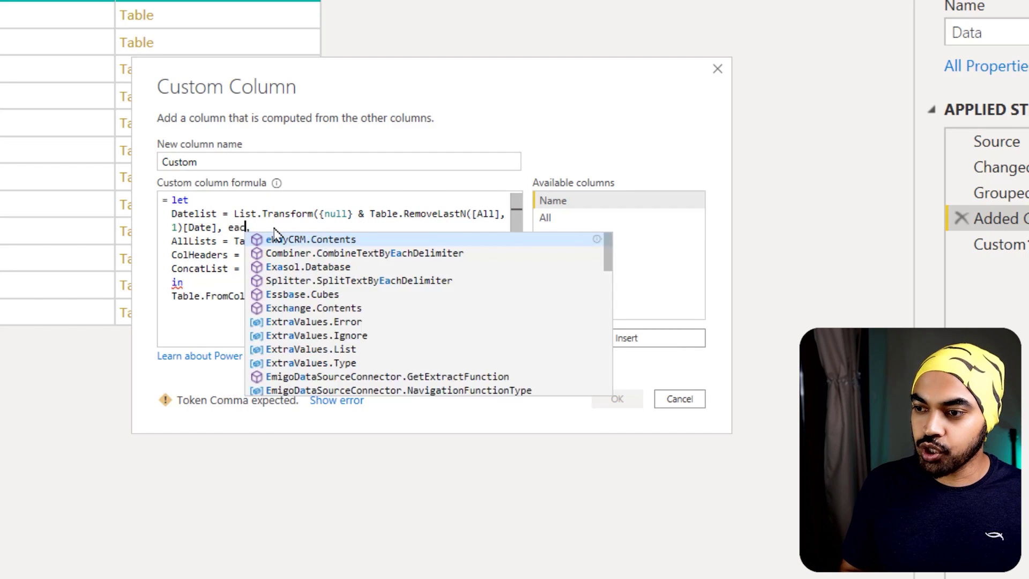
pyautogui.write('h Date.Fr')
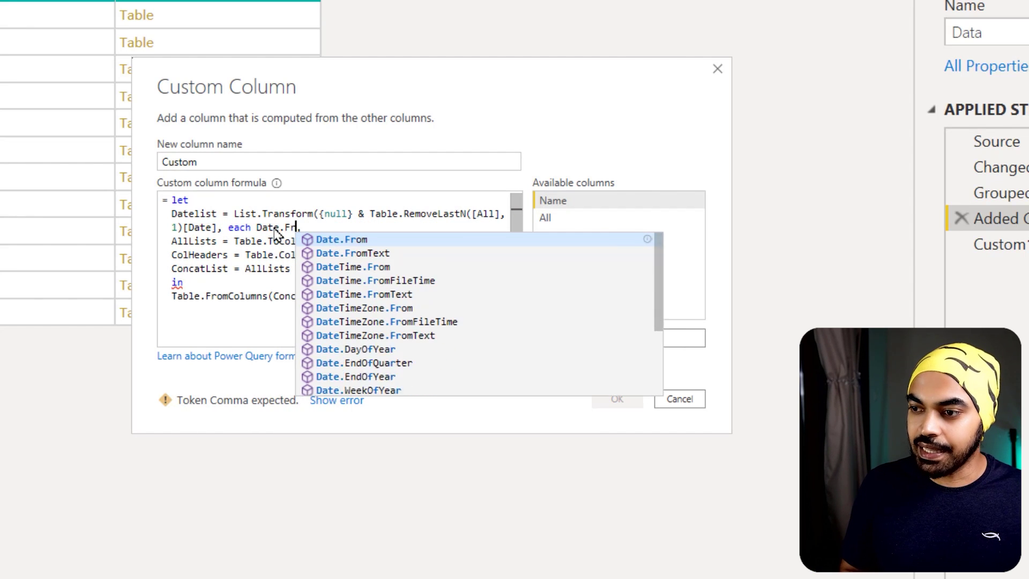
pyautogui.write('o')
pyautogui.press('BackSpace')
pyautogui.press('BackSpace')
pyautogui.press('BackSpace')
pyautogui.press('BackSpace')
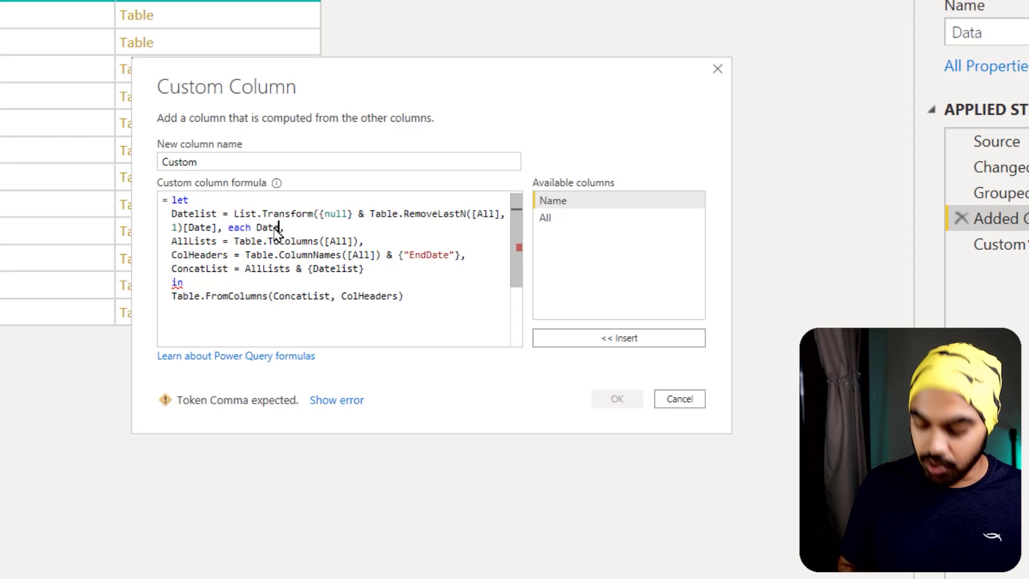
pyautogui.write('.AddDays')
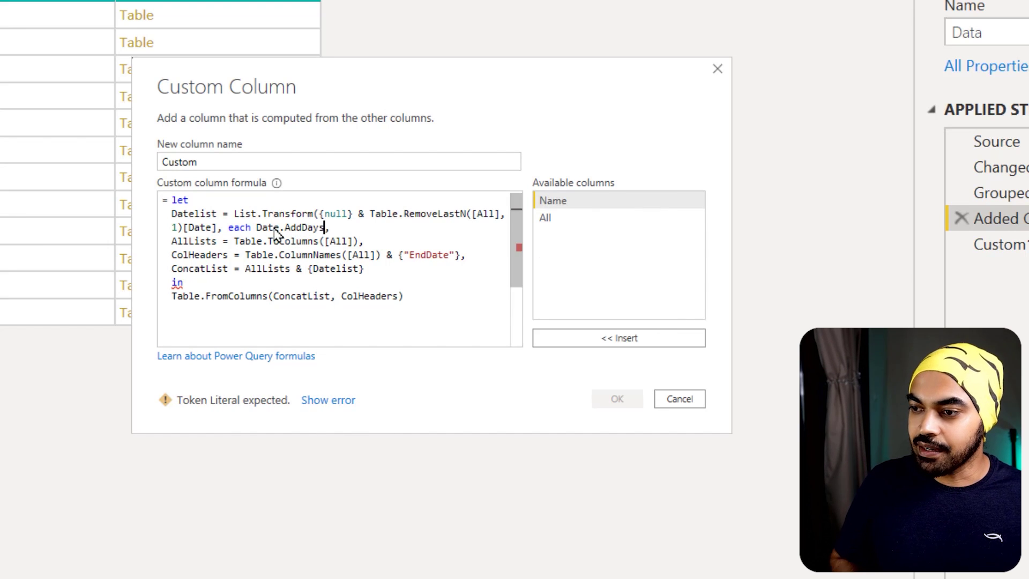
pyautogui.write('(_, ')
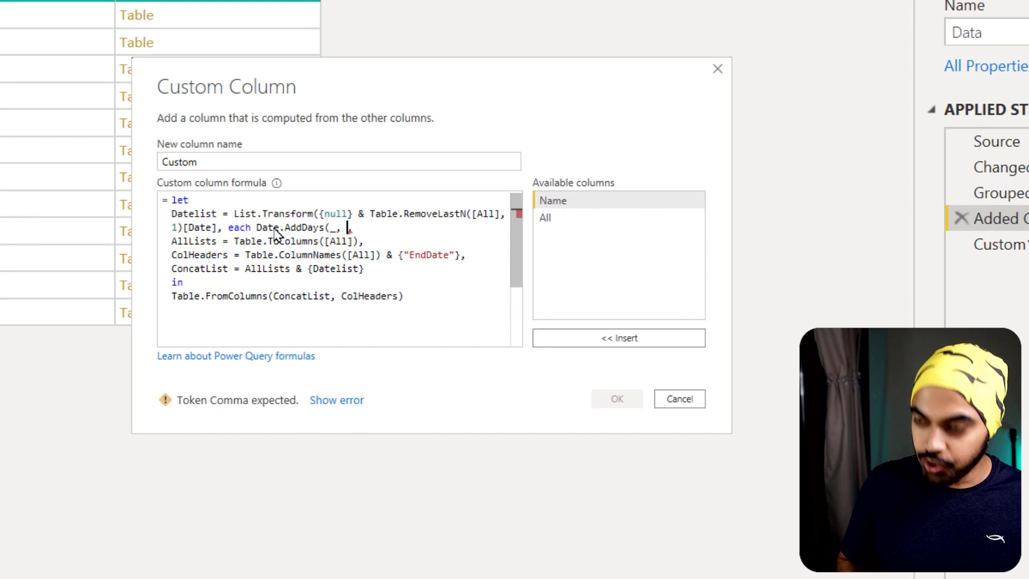
pyautogui.write('-1)')
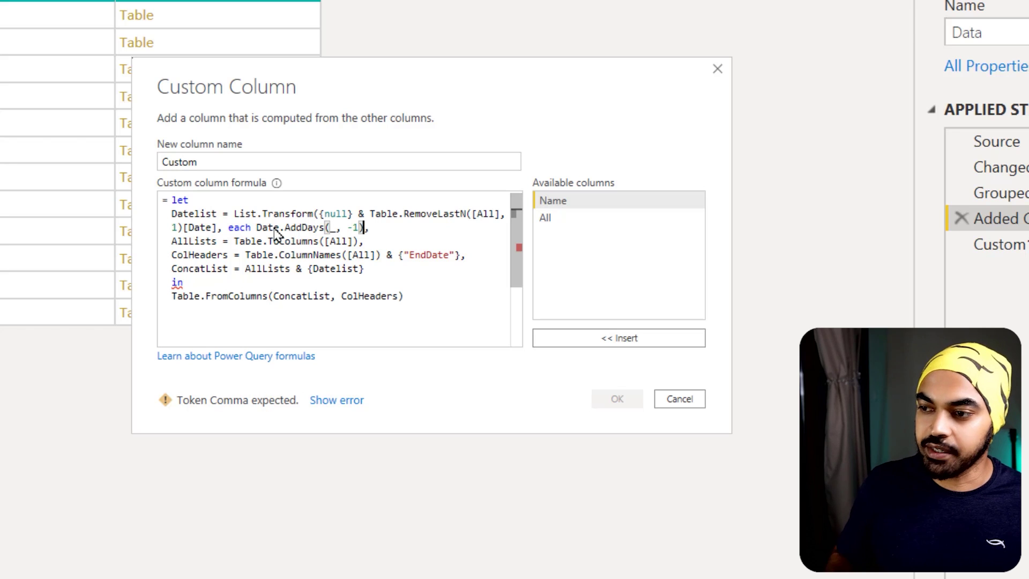
pyautogui.write(')')
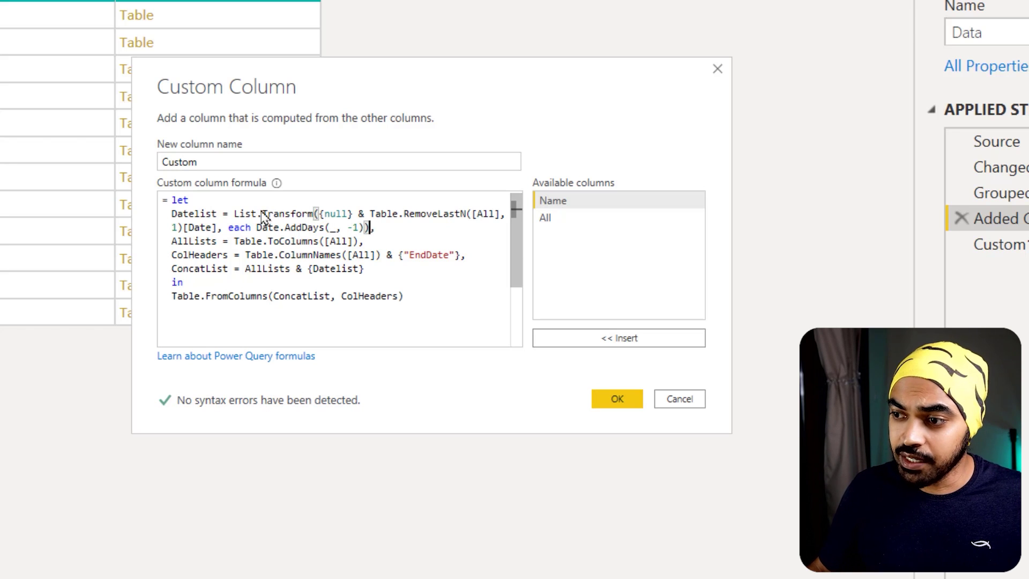
pyautogui.moveTo(319, 204); pyautogui.dragTo(469, 217)
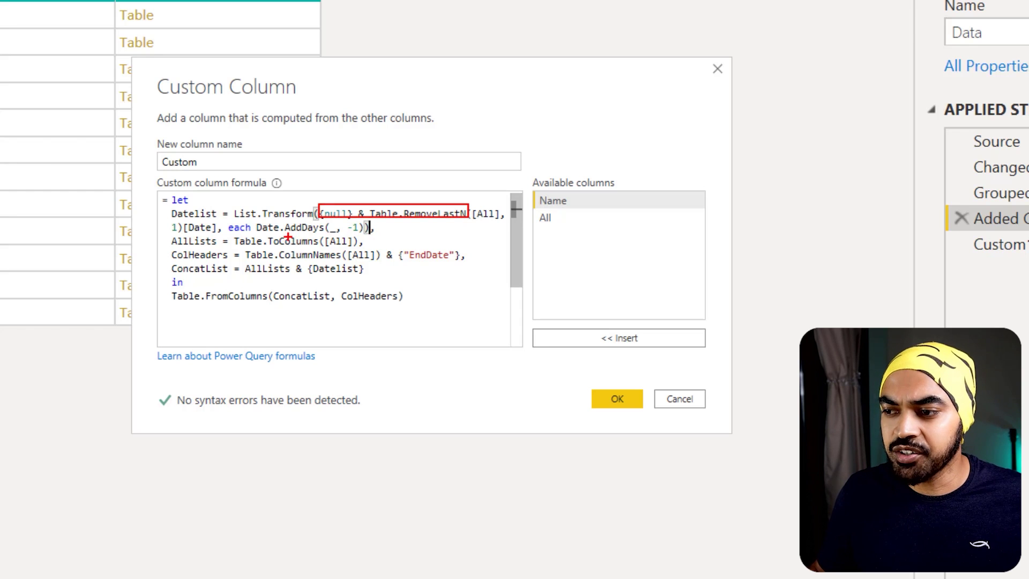
pyautogui.press('Escape')
pyautogui.click(617, 398)
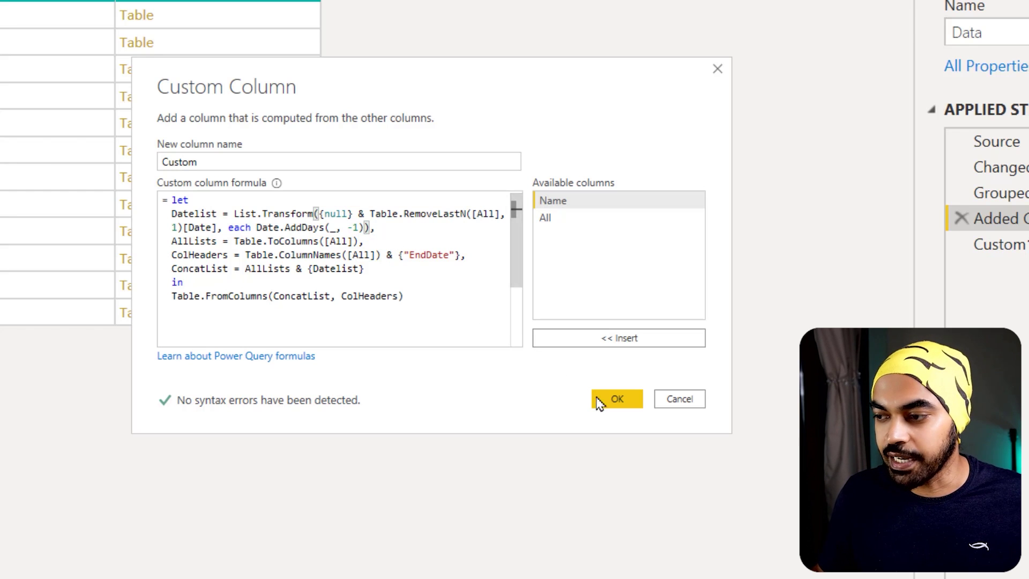
pyautogui.click(898, 289)
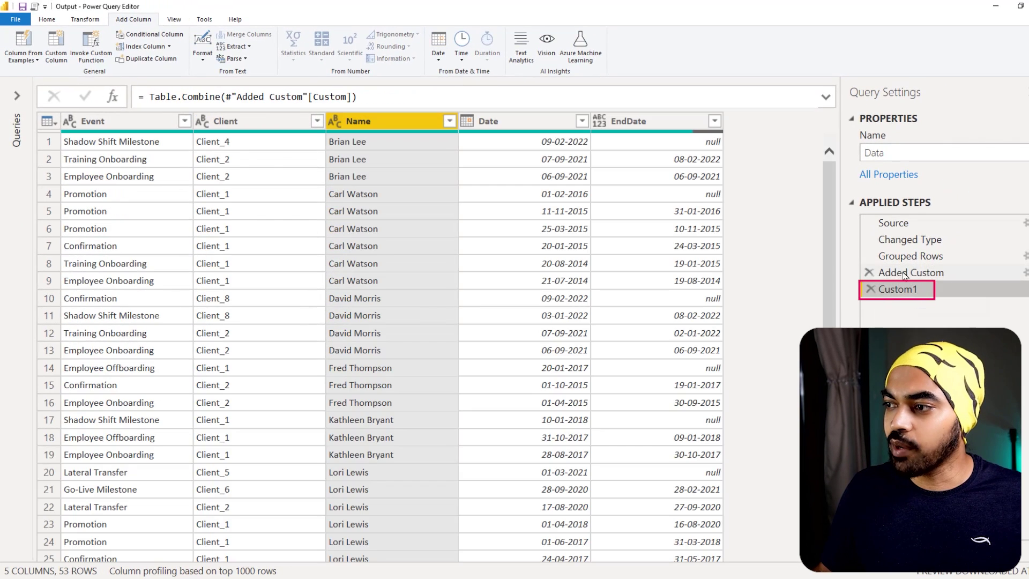
# Step: Review the Date and EndDate values, including row 2's EndDate, then start a new Custom Column
pyautogui.moveTo(540, 171); pyautogui.dragTo(589, 183)
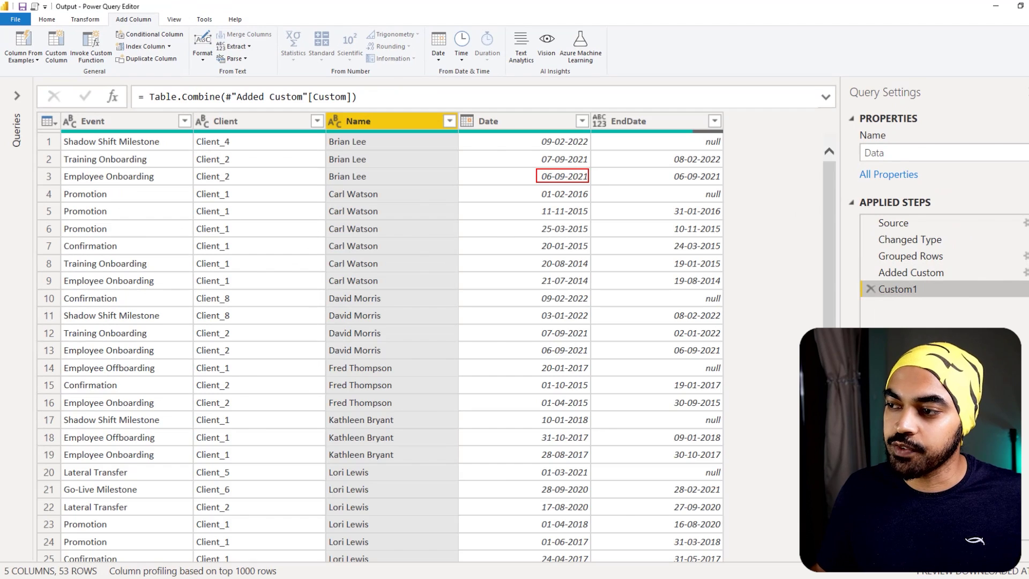
pyautogui.moveTo(662, 170); pyautogui.dragTo(720, 181)
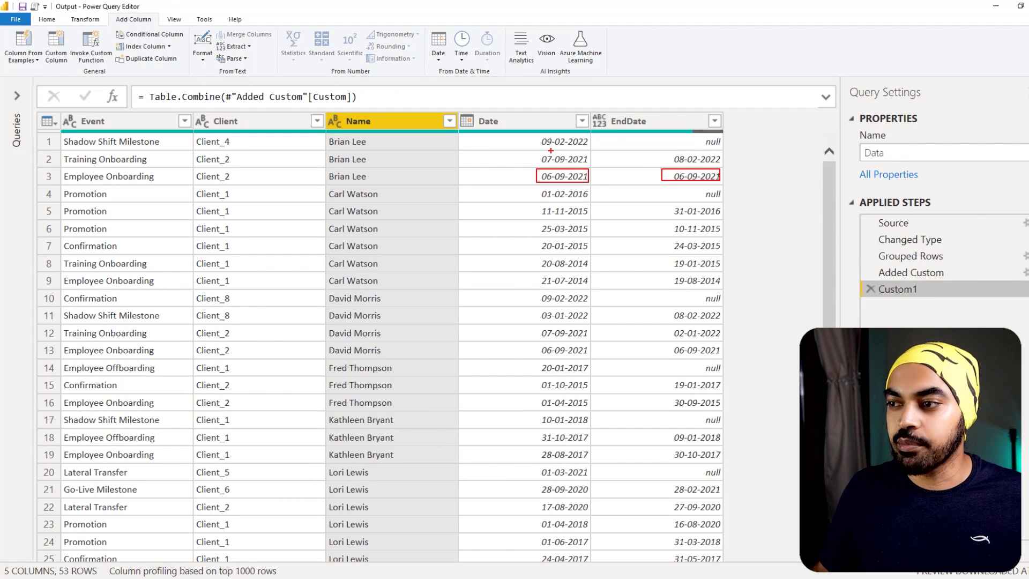
pyautogui.moveTo(533, 151); pyautogui.dragTo(588, 167)
pyautogui.moveTo(669, 151); pyautogui.dragTo(720, 168)
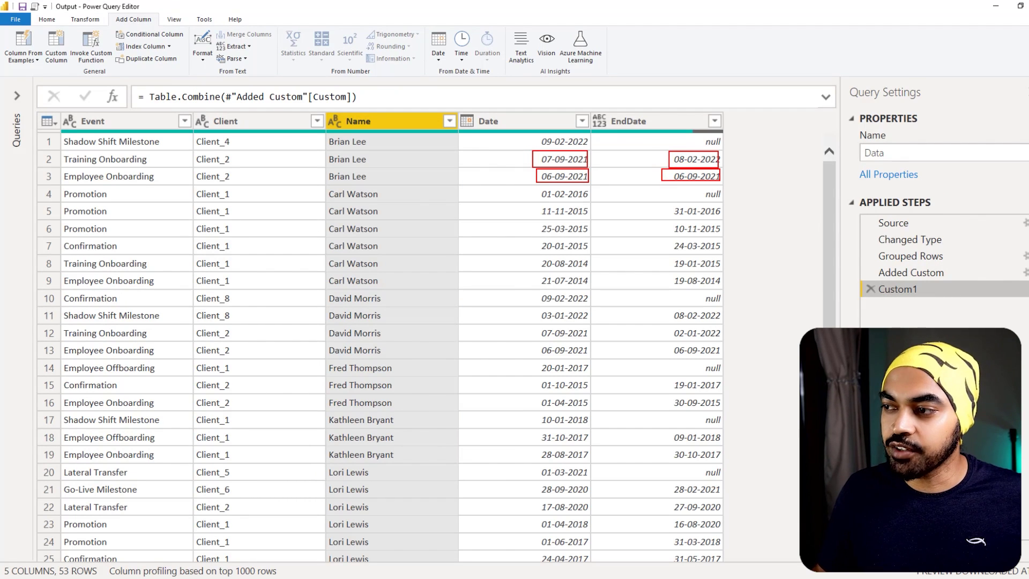
pyautogui.press('Escape')
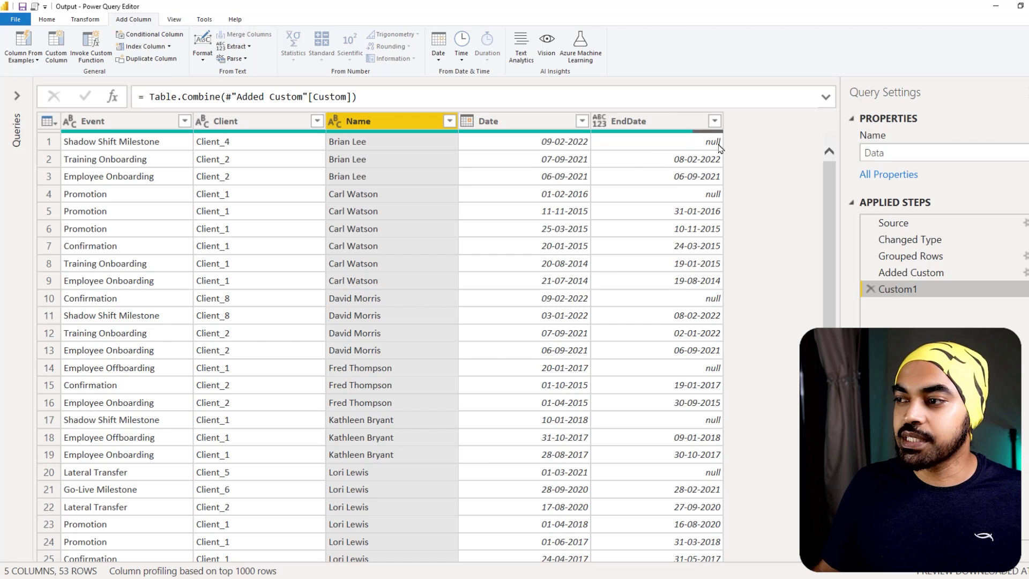
pyautogui.moveTo(692, 130); pyautogui.dragTo(724, 146)
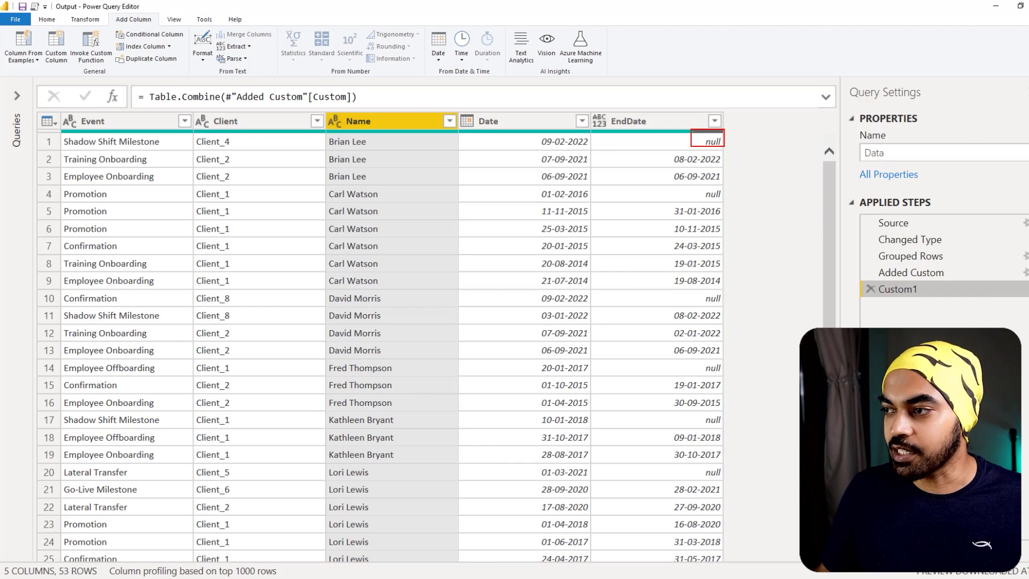
pyautogui.click(657, 159)
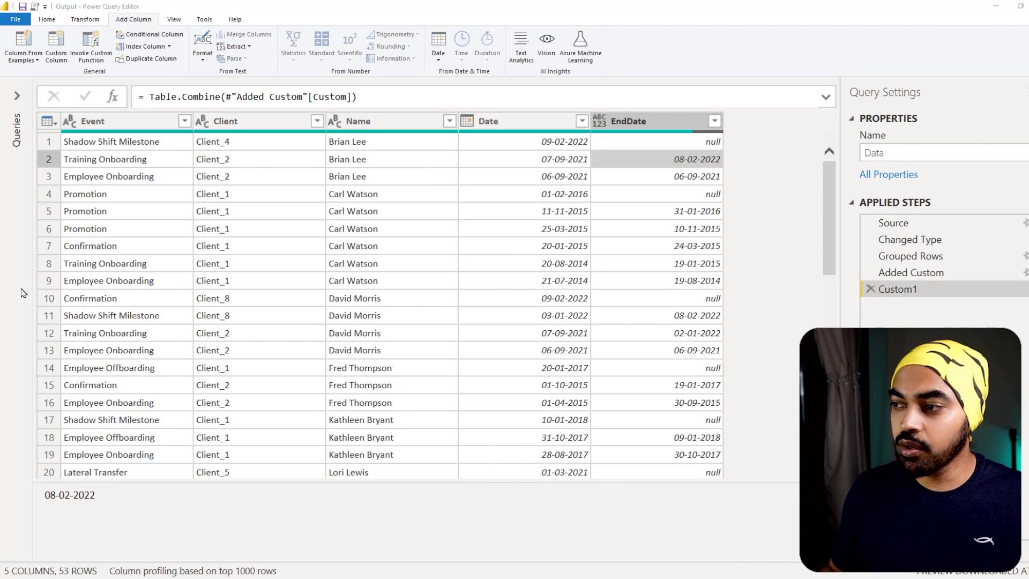
pyautogui.moveTo(727, 114); pyautogui.dragTo(784, 175)
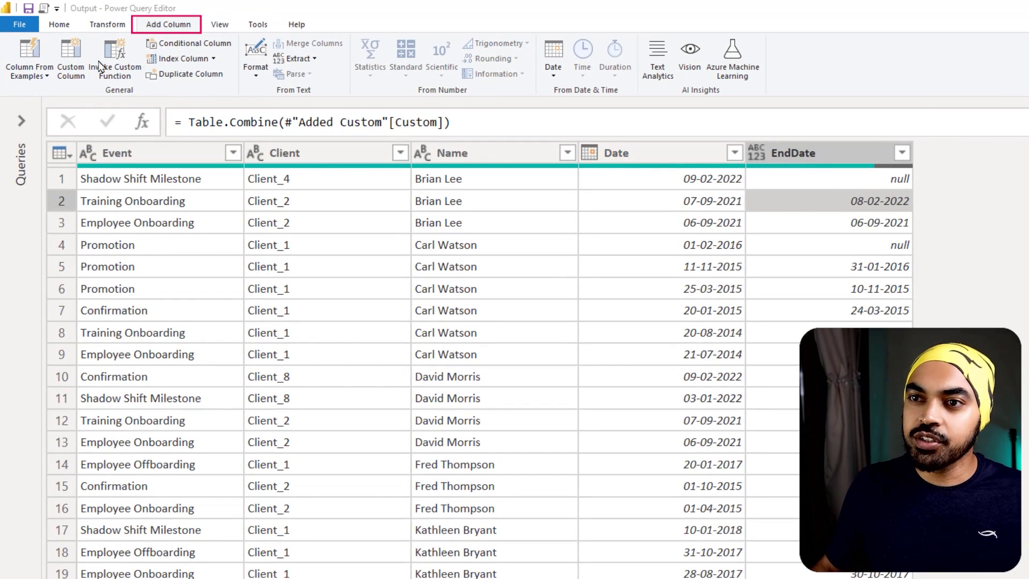
pyautogui.click(71, 60)
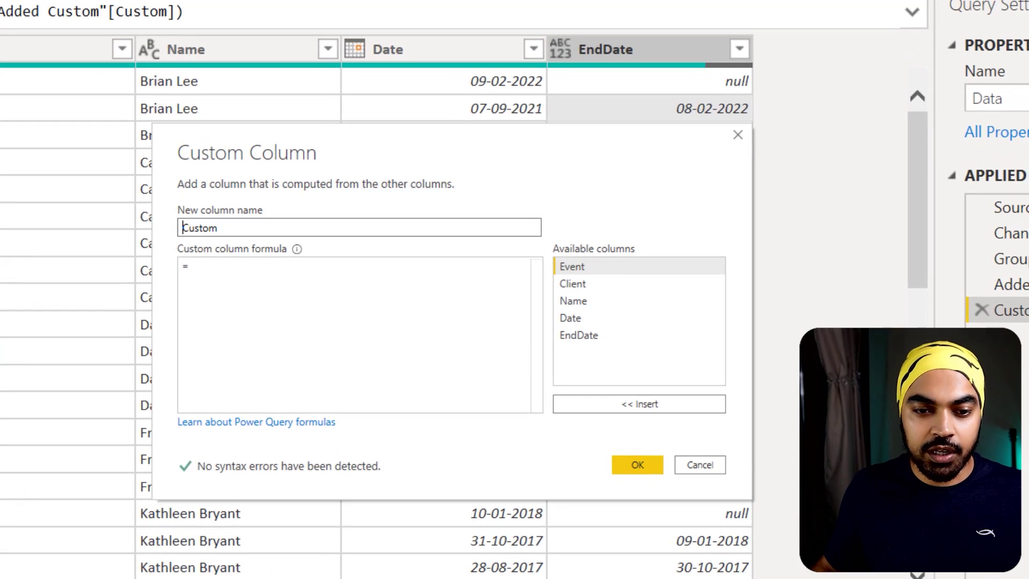
# Step: Paste the try {Number.From([Date])..Number.From([EndDate])} otherwise ... DateTime.FixedLocalNow() formula and create the column
pyautogui.click(390, 304)
pyautogui.write('try {Number.From([Date])..Number.From([EndDate])} otherwise {Number.From([Date])..Number.From(Date.From(DateTime.FixedLocalNow()))}')
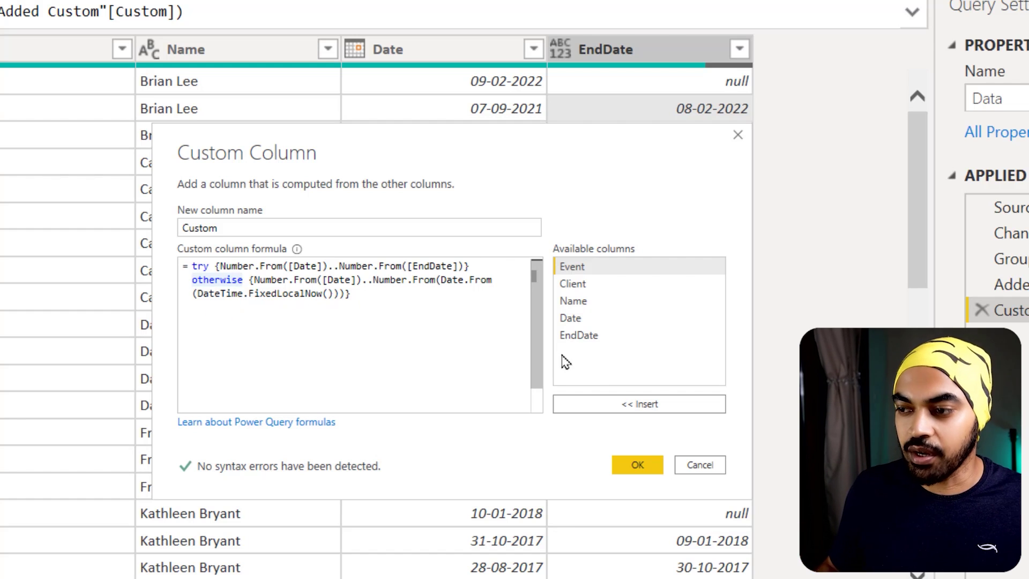
pyautogui.click(637, 464)
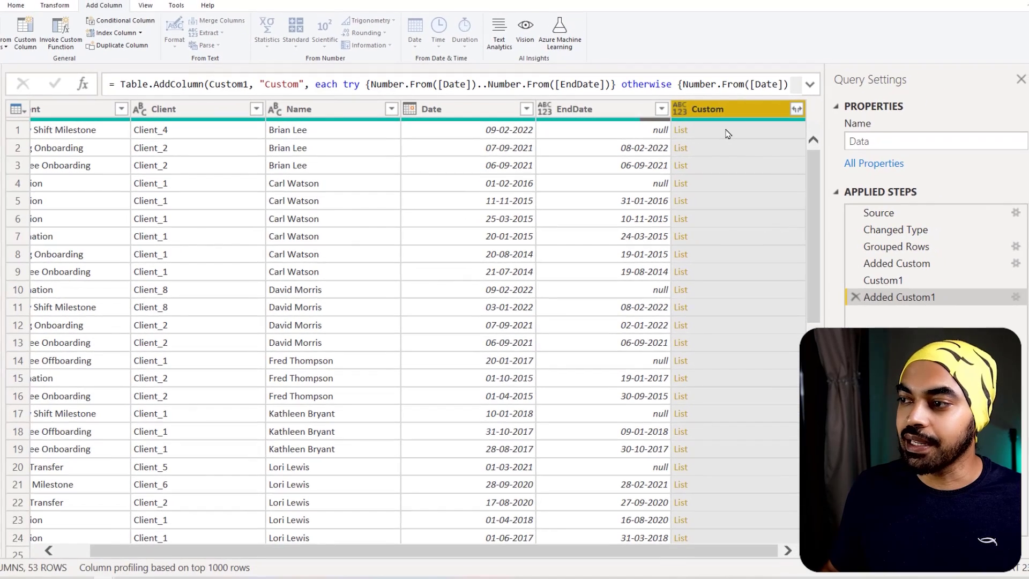
# Step: Preview the list of dates generated for the first row of the Custom column
pyautogui.click(688, 136)
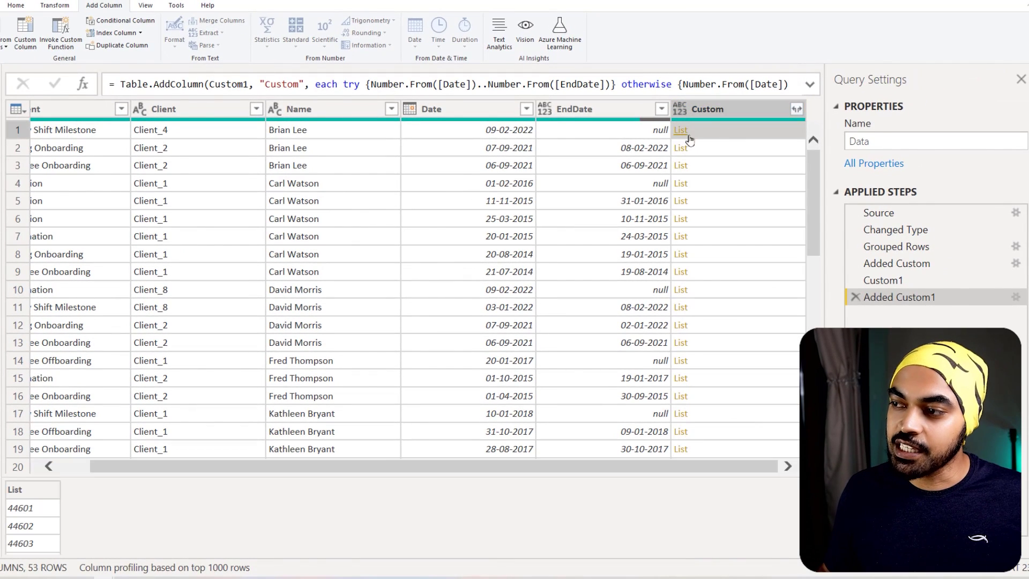
pyautogui.moveTo(173, 477); pyautogui.dragTo(172, 400)
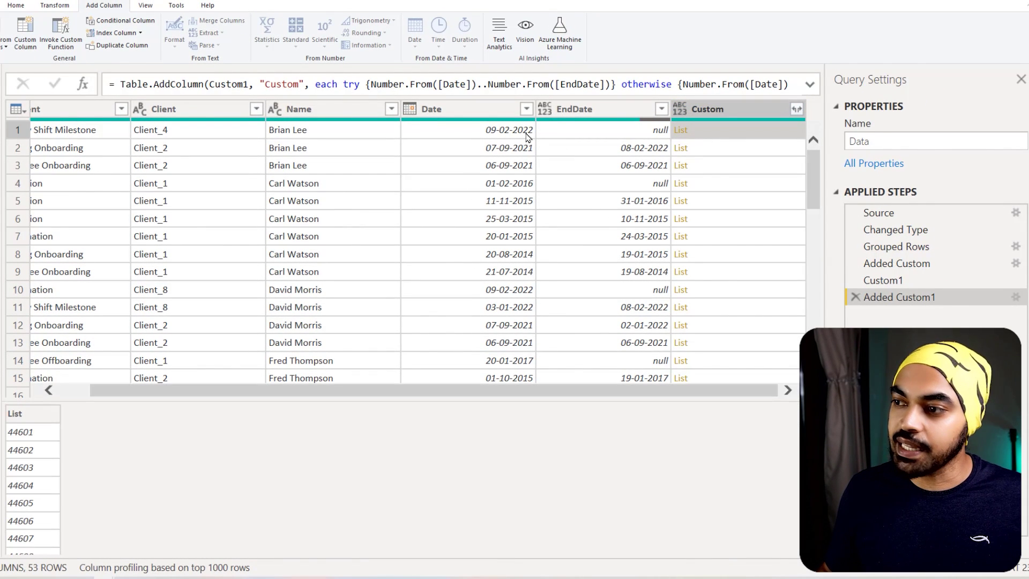
pyautogui.moveTo(474, 119); pyautogui.dragTo(543, 140)
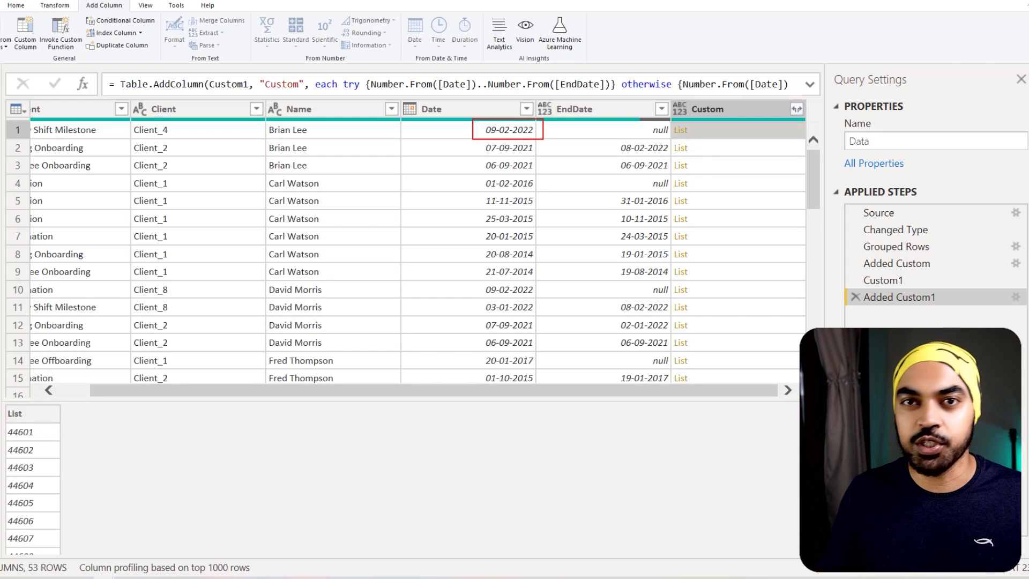
pyautogui.press('Escape')
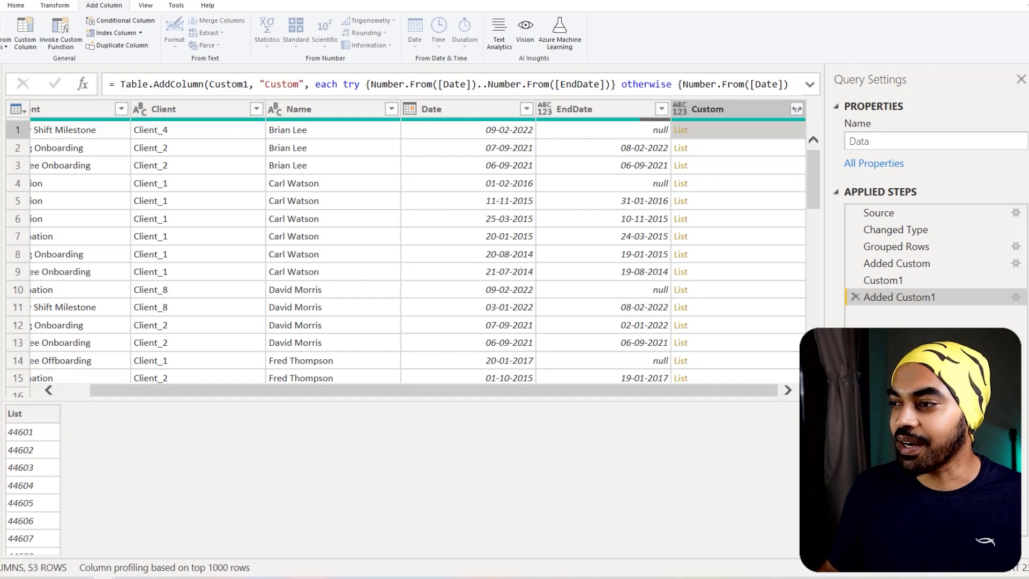
# Step: Expand each Custom list into new rows and change the Custom column type to Date
pyautogui.click(797, 109)
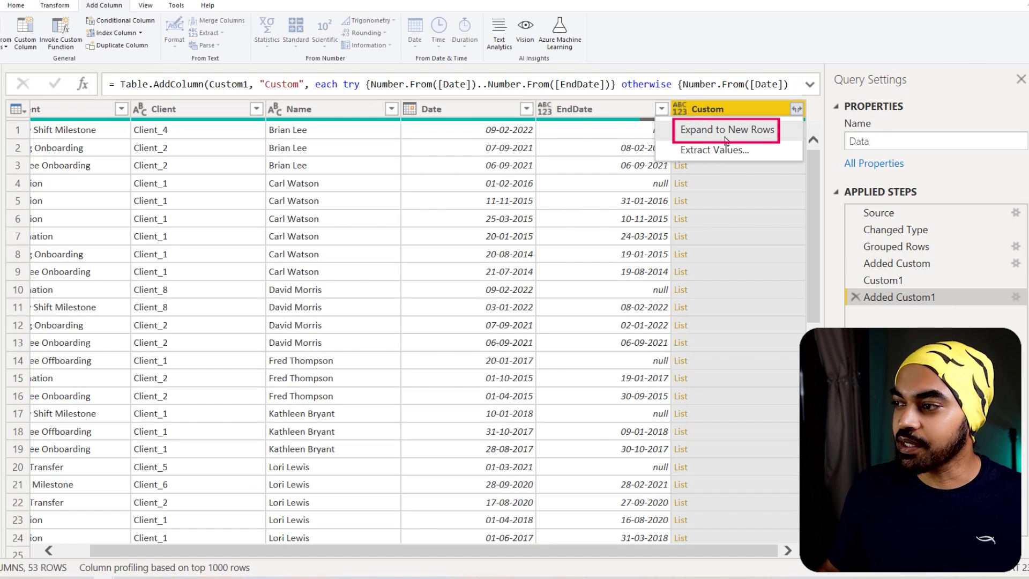
pyautogui.click(720, 131)
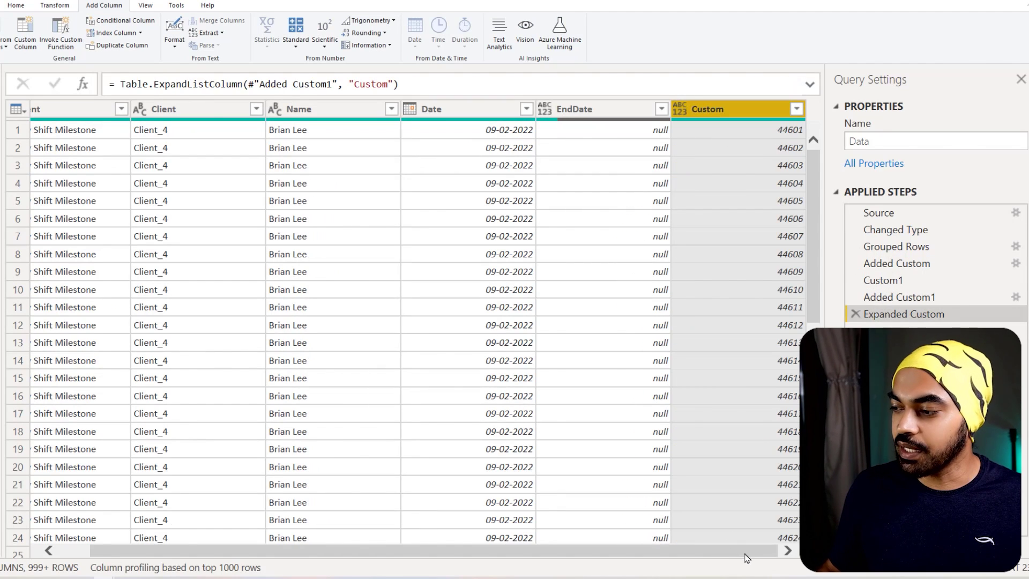
pyautogui.click(679, 109)
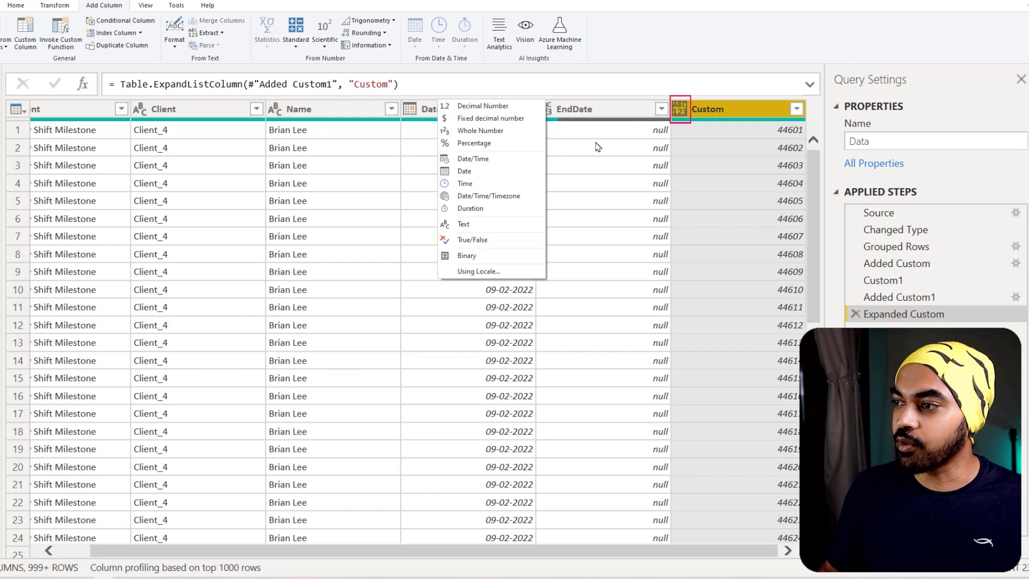
pyautogui.click(464, 171)
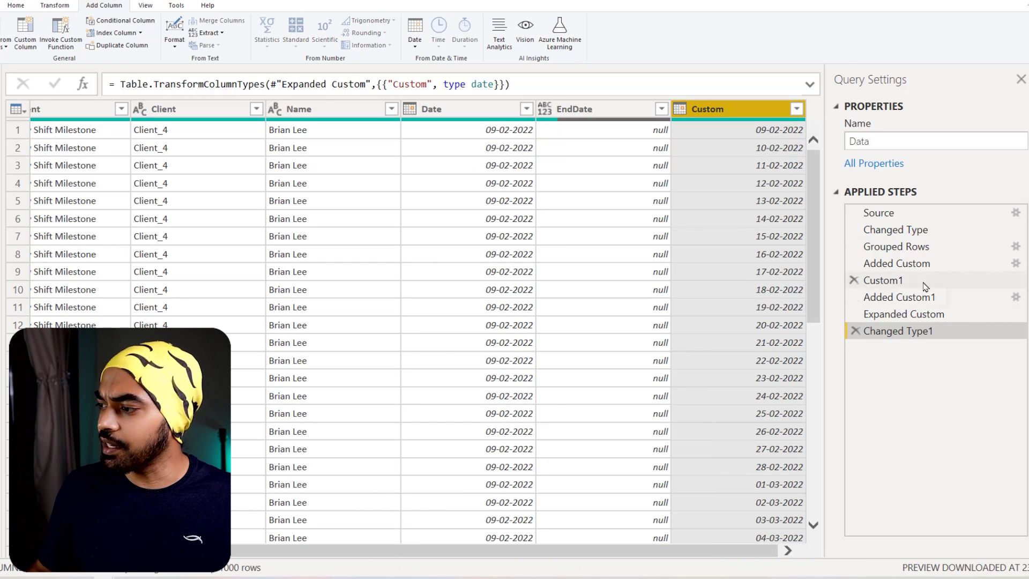
# Step: Rename the new list column to AllDates in the Added Custom1 step's formula
pyautogui.click(911, 298)
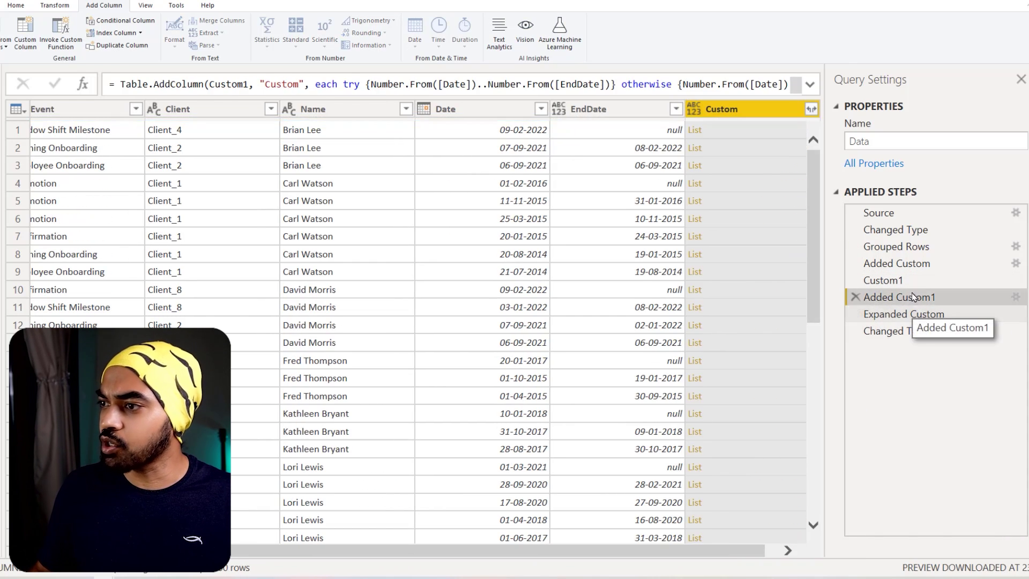
pyautogui.doubleClick(293, 84)
pyautogui.write('AllDate')
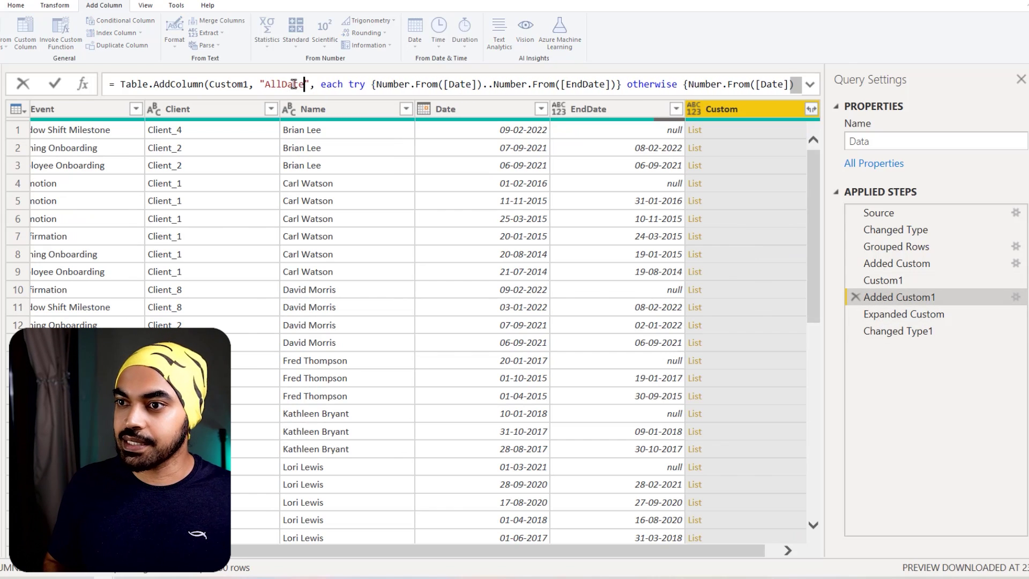
pyautogui.write('s')
pyautogui.press('Return')
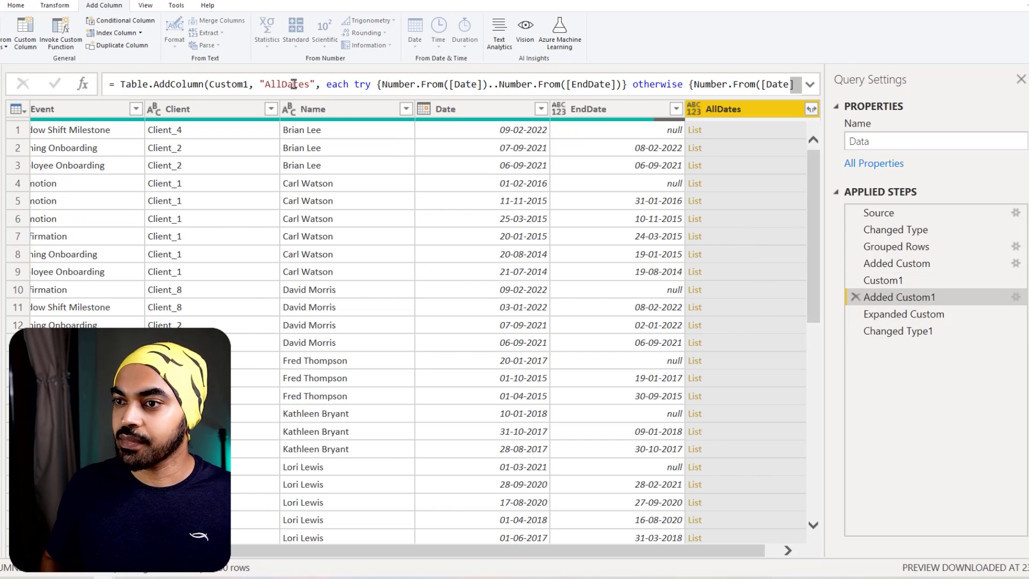
# Step: Replace Custom with AllDates in the Expanded Custom and Changed Type1 step formulas
pyautogui.click(914, 315)
pyautogui.doubleClick(372, 85)
pyautogui.write('Added Custom1", "A')
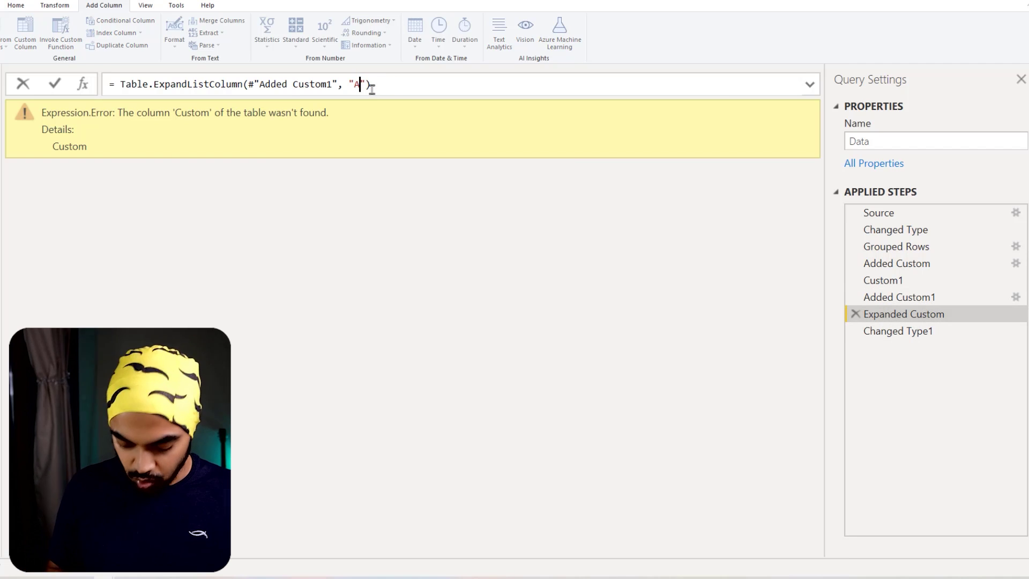
pyautogui.write('llDates')
pyautogui.press('Return')
pyautogui.click(406, 87)
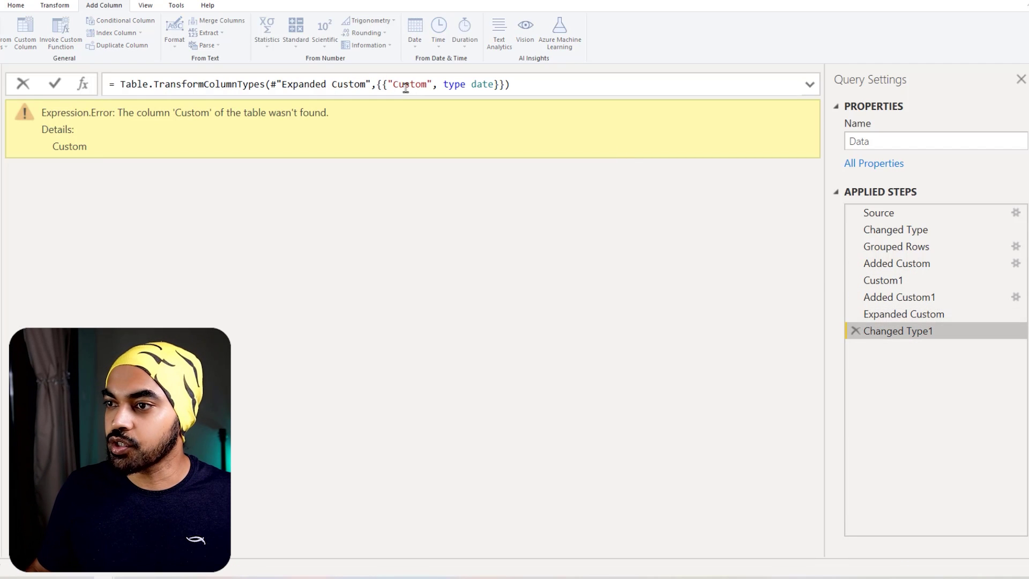
pyautogui.doubleClick(405, 87)
pyautogui.press('capslock')
pyautogui.write('AllDates')
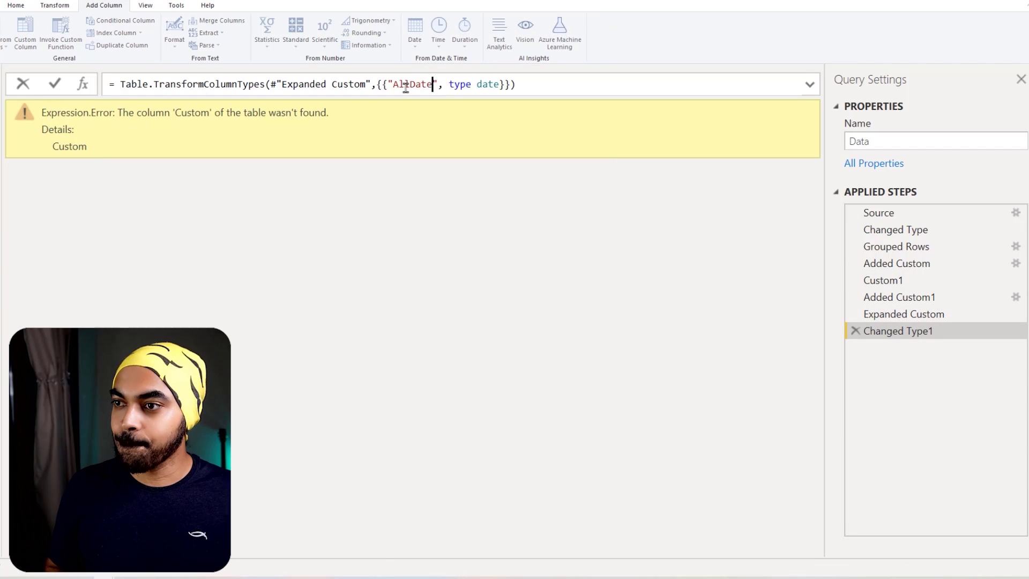
pyautogui.press('Return')
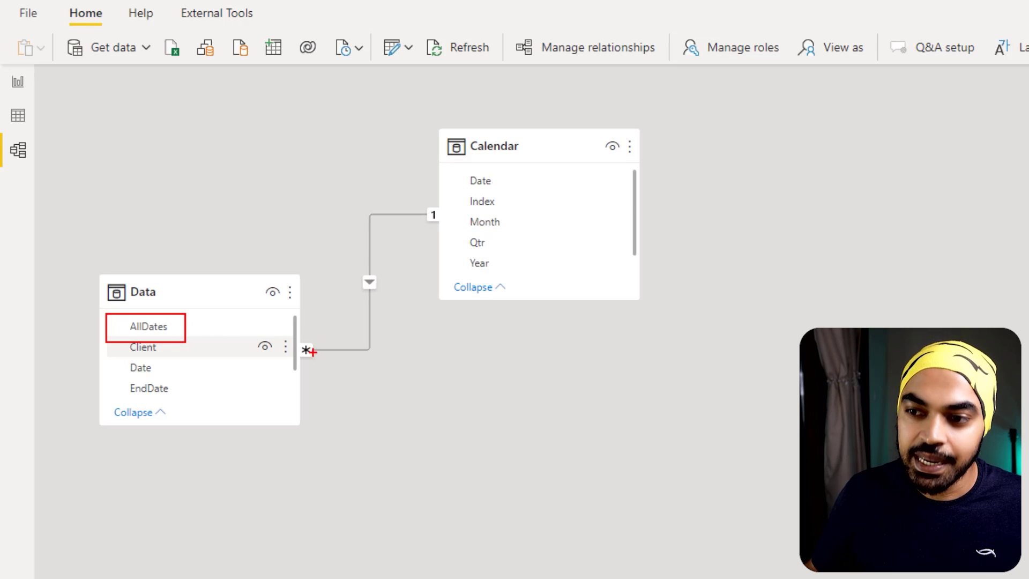
# Step: Leave the model diagram for the POWER QUERY SOLUTION report page with its Date and Name slicers
pyautogui.moveTo(307, 351)
pyautogui.mouseDown()
pyautogui.moveTo(366, 349)
pyautogui.moveTo(353, 235)
pyautogui.moveTo(404, 215)
pyautogui.mouseUp()
pyautogui.moveTo(472, 177)
pyautogui.mouseDown()
pyautogui.moveTo(501, 171)
pyautogui.moveTo(432, 173)
pyautogui.mouseUp()
pyautogui.press('Escape')
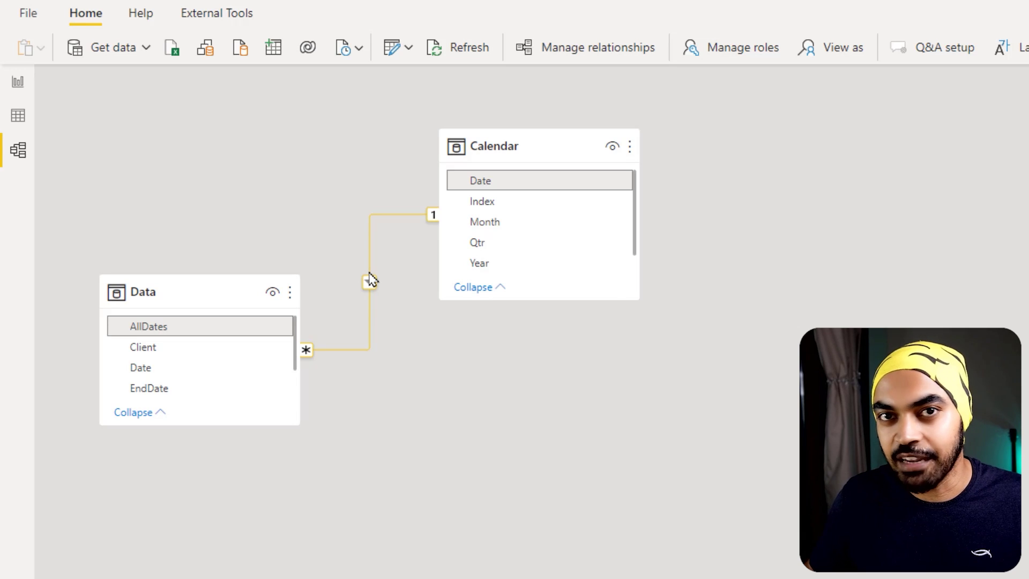
pyautogui.click(17, 82)
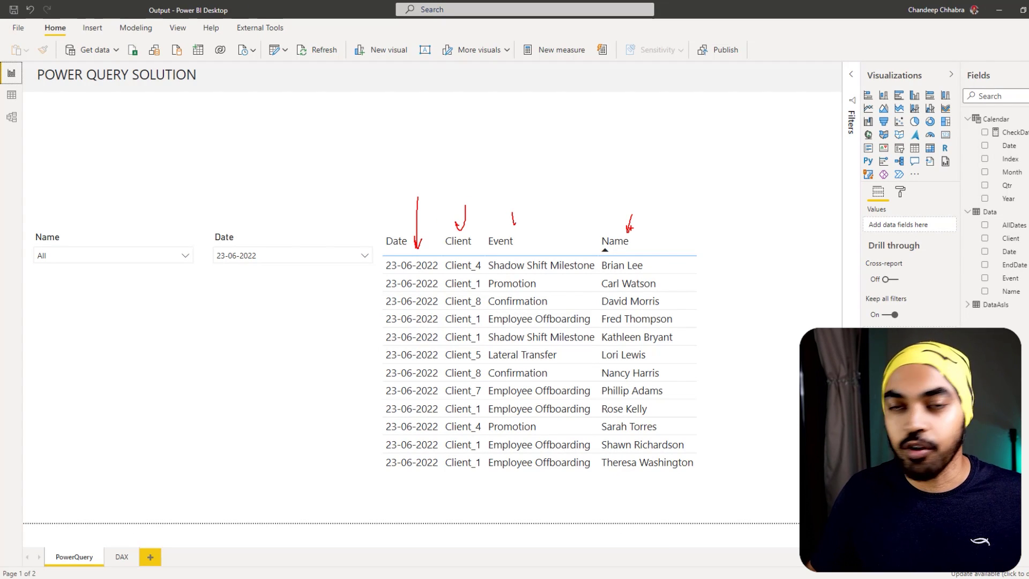
# Step: Set the Date slicer to 18-06-2022
pyautogui.click(265, 257)
pyautogui.click(251, 282)
pyautogui.click(251, 294)
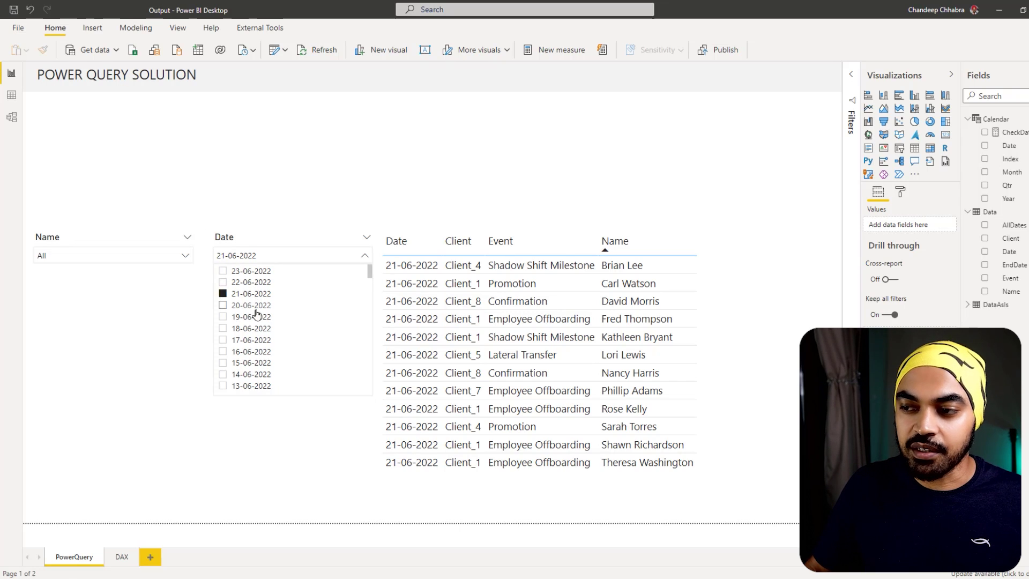
pyautogui.click(252, 305)
pyautogui.click(257, 331)
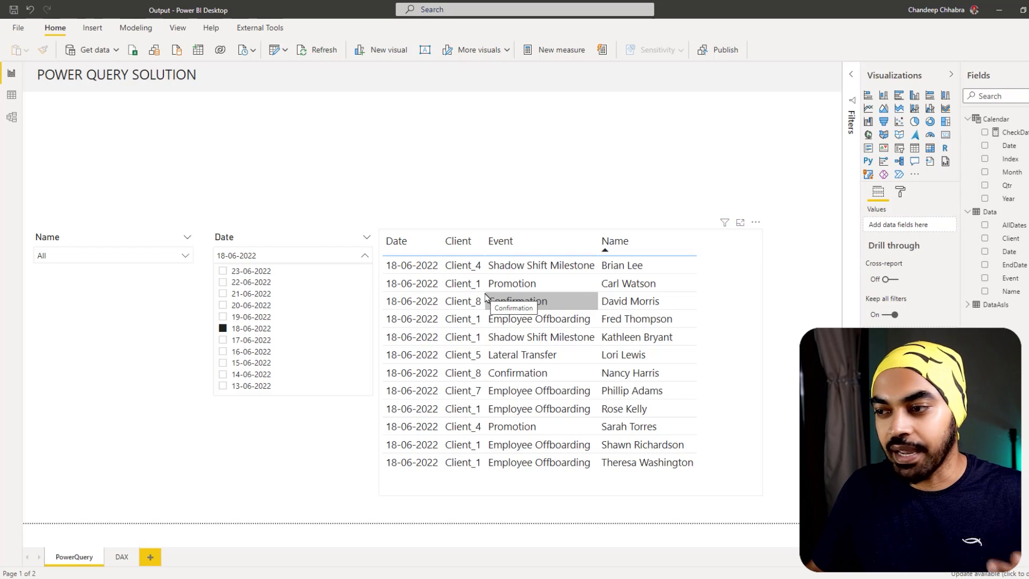
# Step: Filter the Name slicer to the first listed person
pyautogui.click(152, 255)
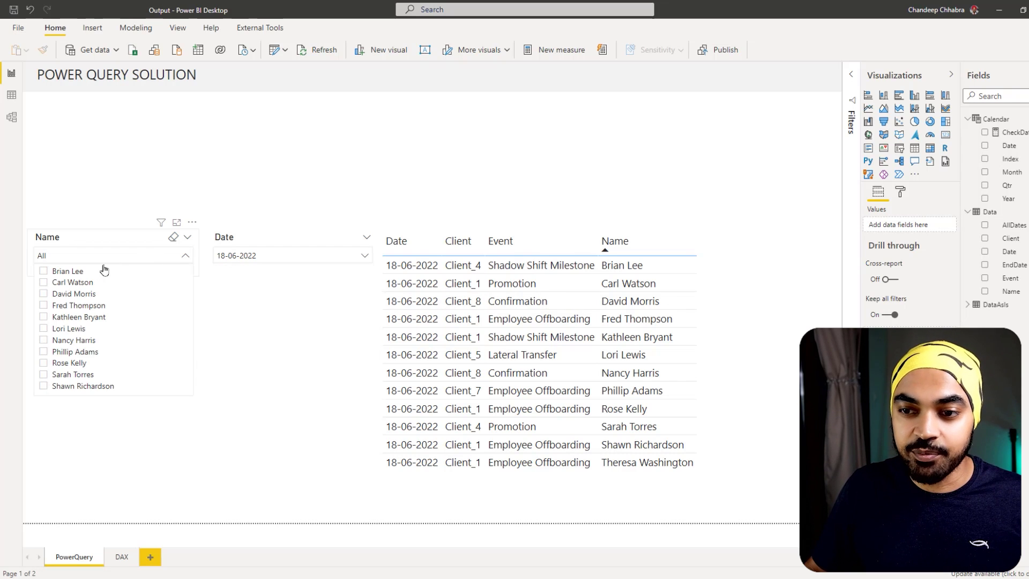
pyautogui.click(76, 271)
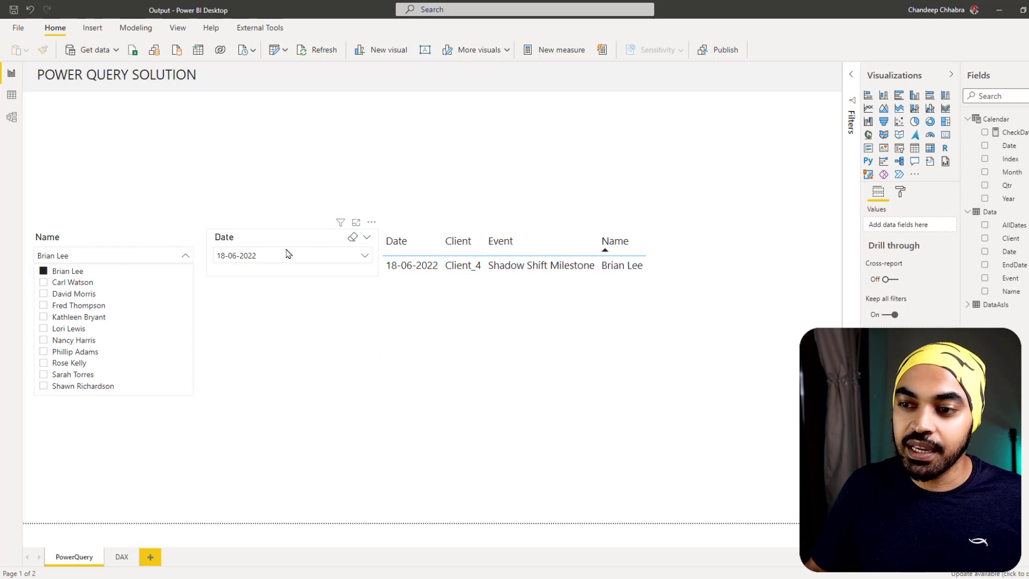
pyautogui.click(293, 185)
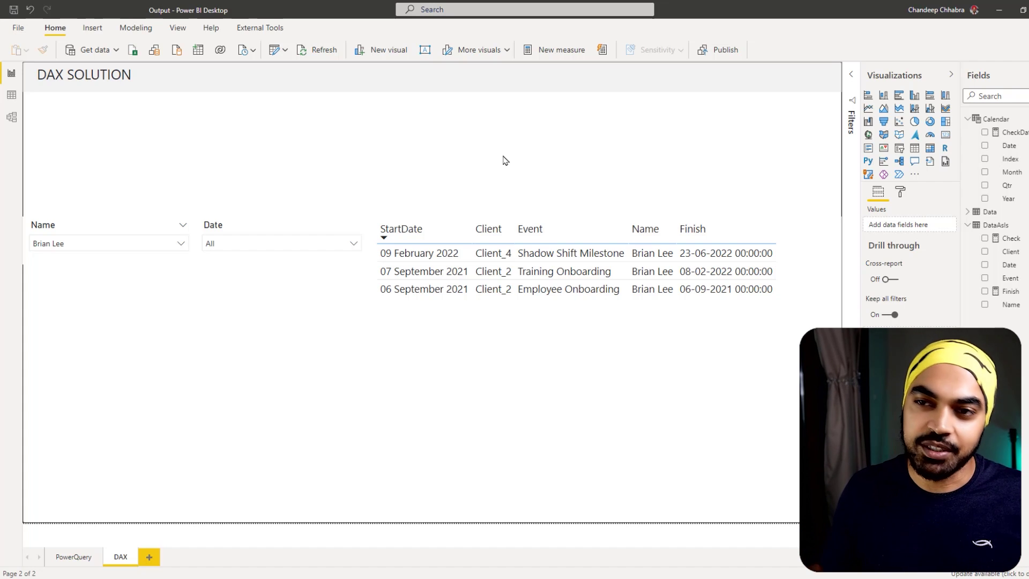
# Step: Inspect the loaded table rows in Data view
pyautogui.click(11, 95)
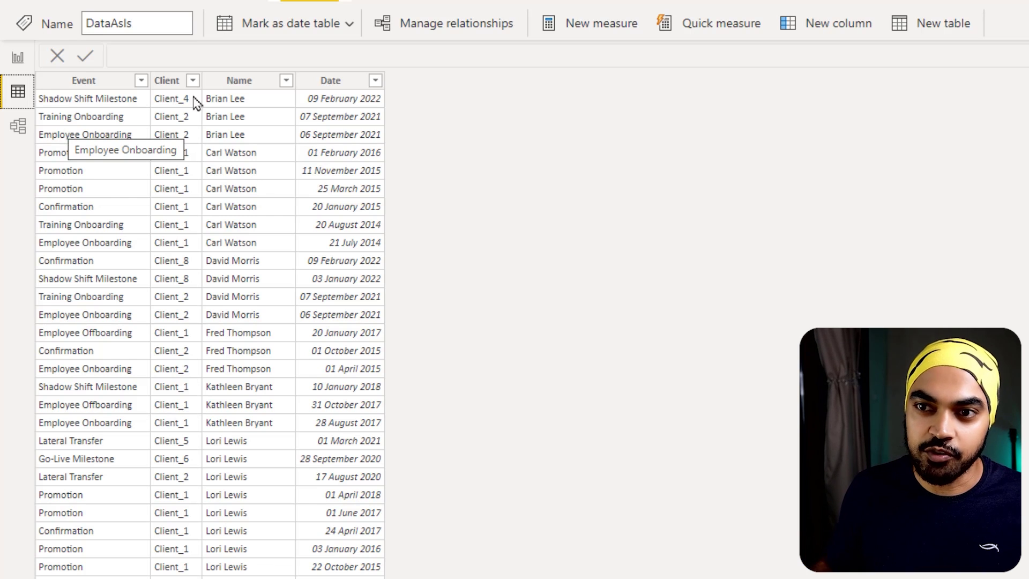
pyautogui.moveTo(497, 221)
pyautogui.mouseDown()
pyautogui.moveTo(499, 286)
pyautogui.moveTo(486, 256)
pyautogui.mouseUp()
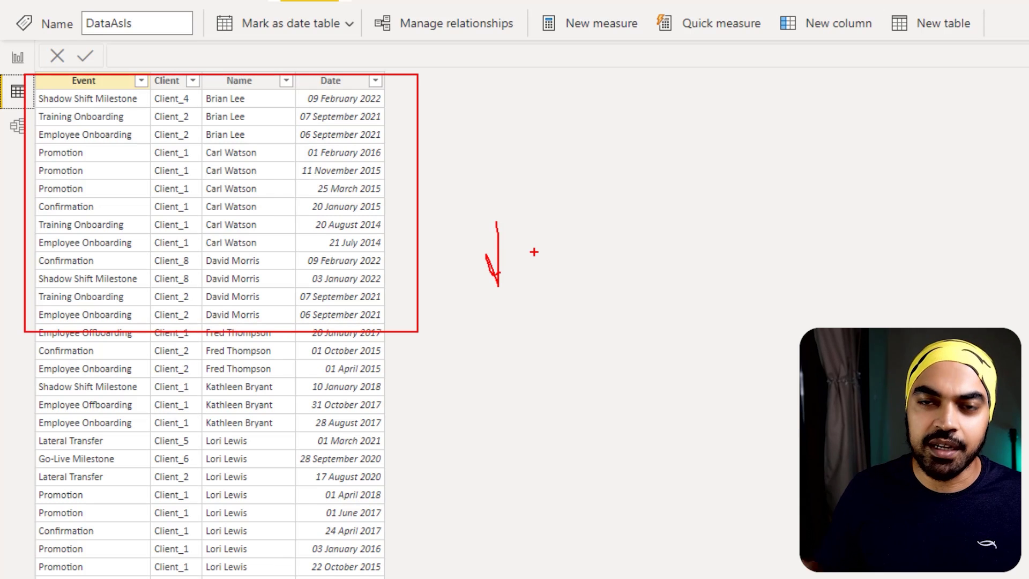
pyautogui.press('Escape')
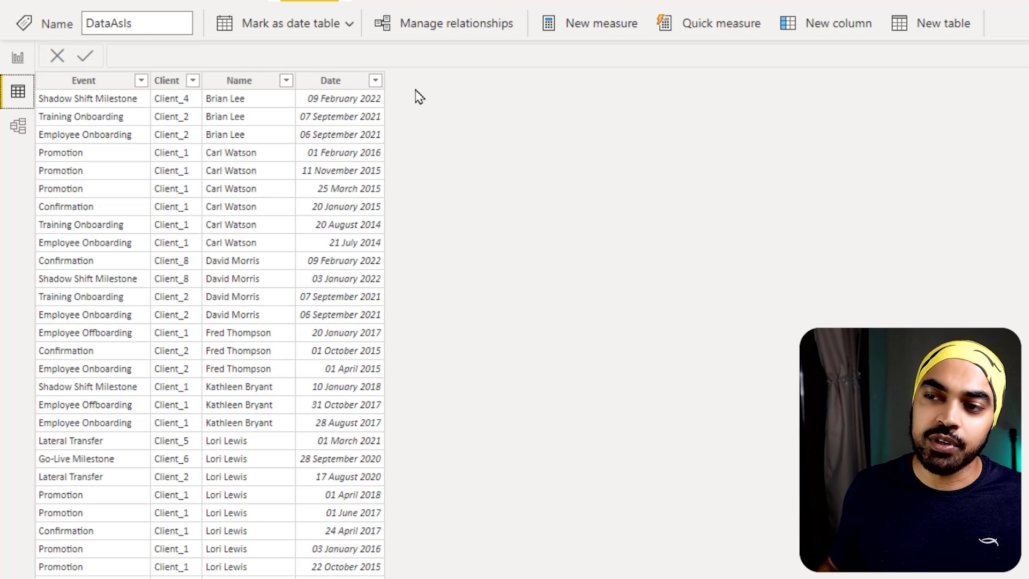
# Step: Move the DataAsIs table lower in the model diagram and return to the DAX SOLUTION page
pyautogui.click(18, 126)
pyautogui.moveTo(399, 250)
pyautogui.mouseDown()
pyautogui.moveTo(393, 280)
pyautogui.moveTo(377, 286)
pyautogui.mouseUp()
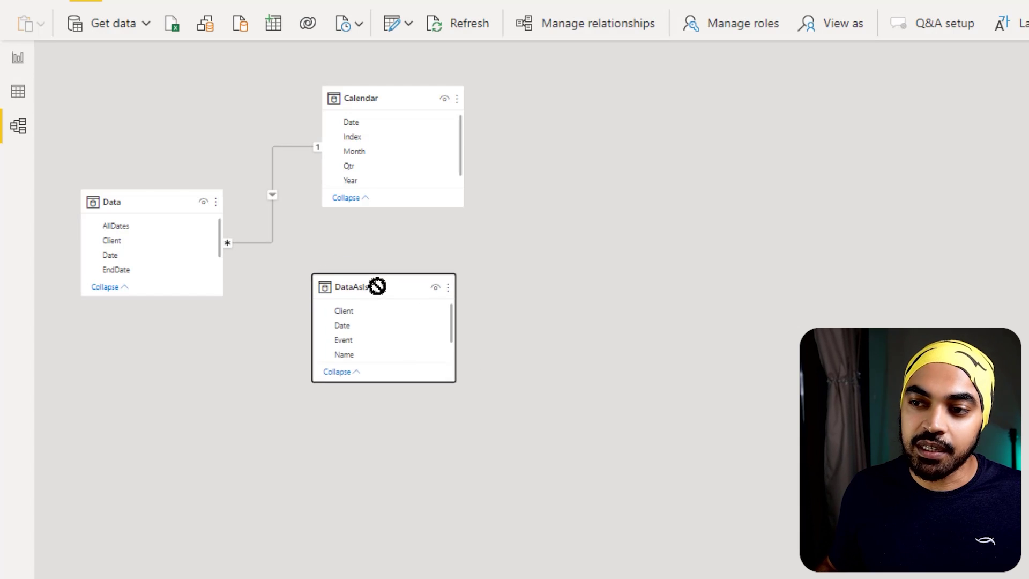
pyautogui.hotkey('ctrl', '2')
pyautogui.moveTo(303, 260); pyautogui.dragTo(454, 393)
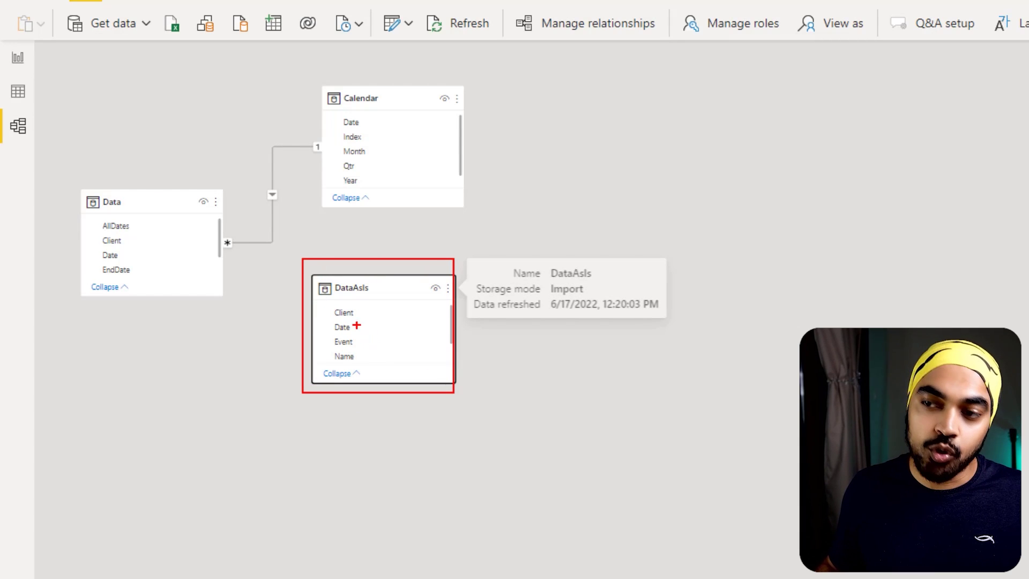
pyautogui.moveTo(379, 282); pyautogui.dragTo(392, 241)
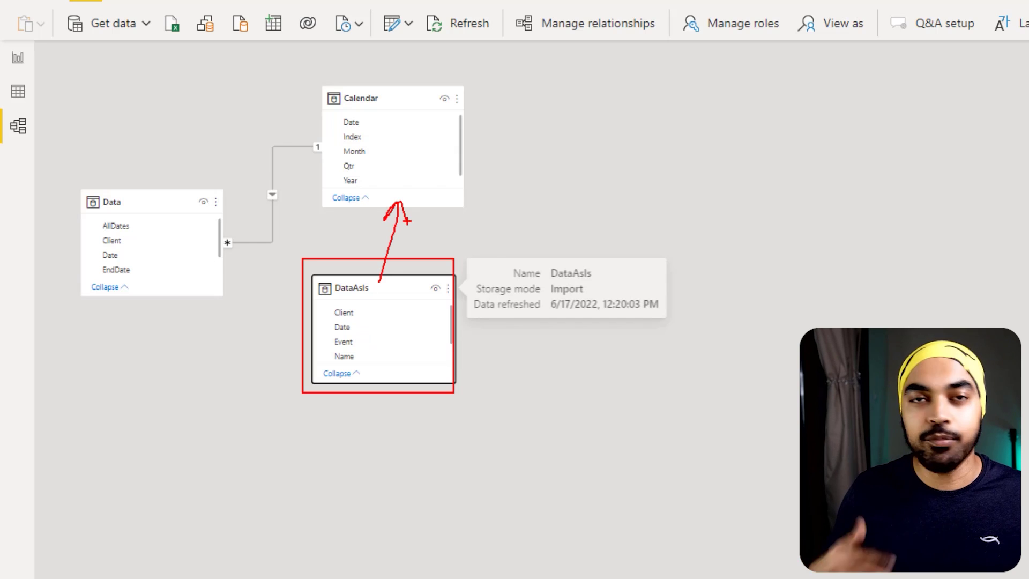
pyautogui.press('Escape')
pyautogui.click(18, 58)
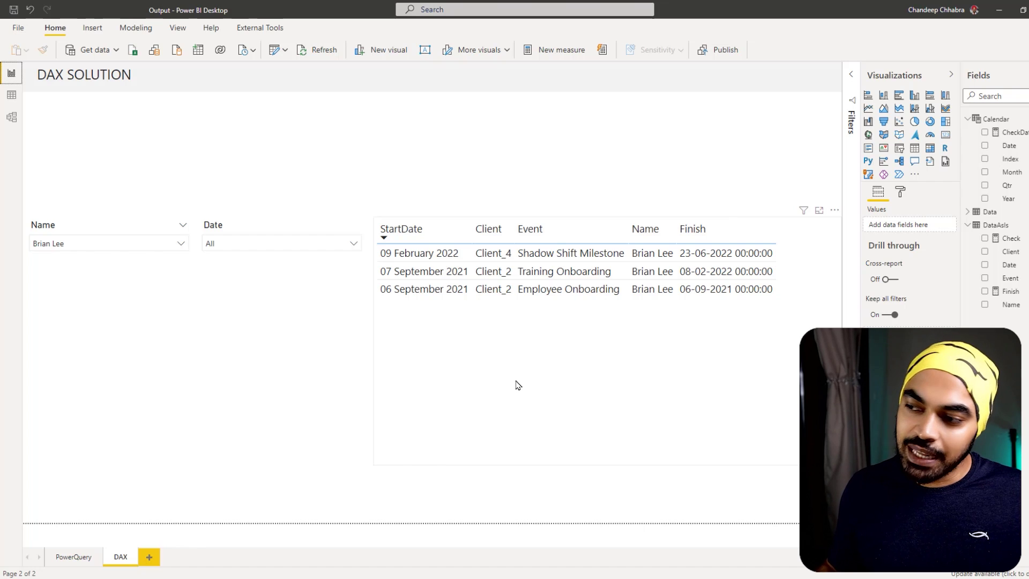
pyautogui.moveTo(375, 214); pyautogui.dragTo(679, 316)
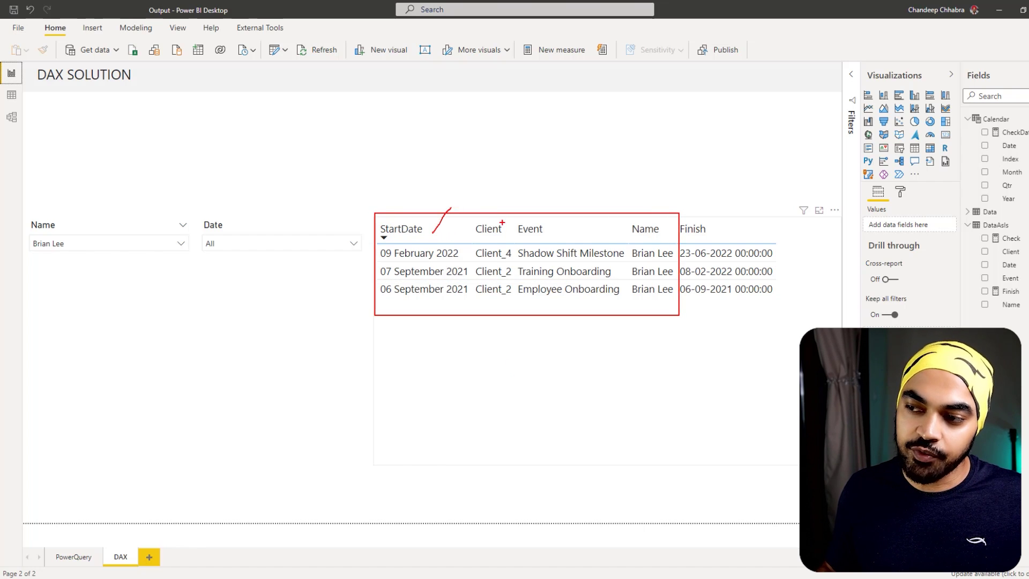
pyautogui.moveTo(500, 222); pyautogui.dragTo(522, 198)
pyautogui.press('Escape')
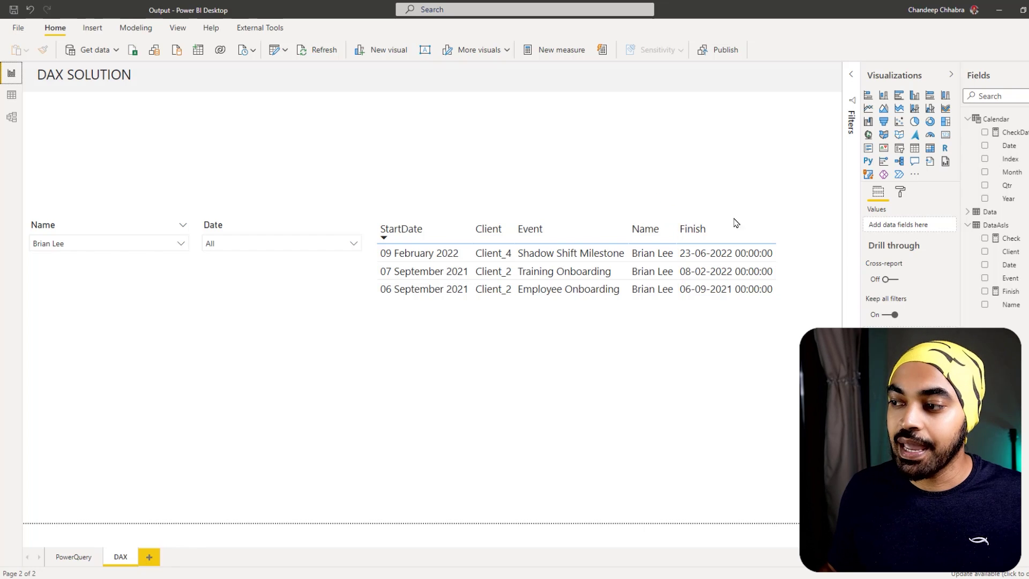
pyautogui.hotkey('ctrl', '2')
pyautogui.moveTo(674, 205); pyautogui.dragTo(777, 304)
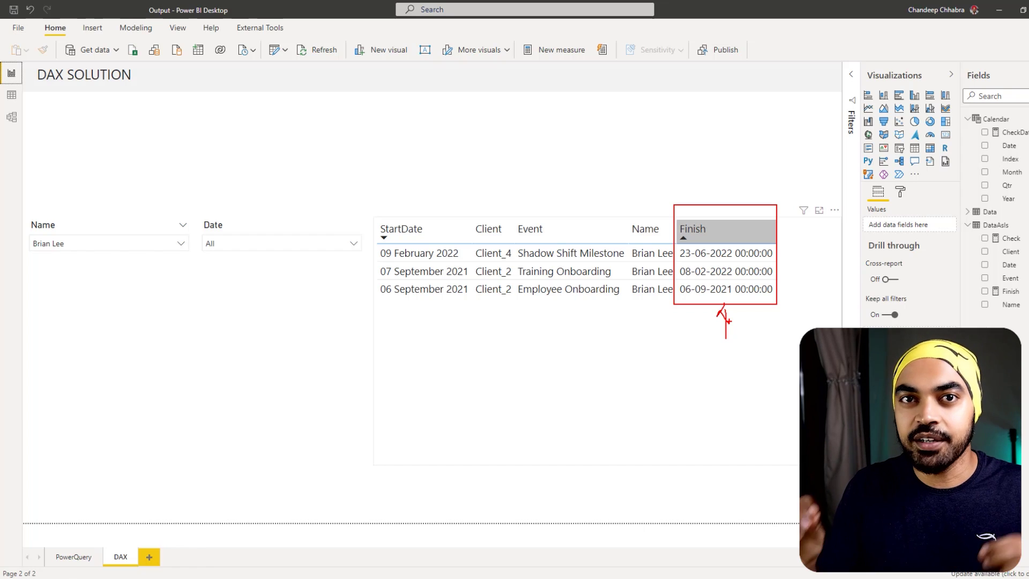
pyautogui.press('Escape')
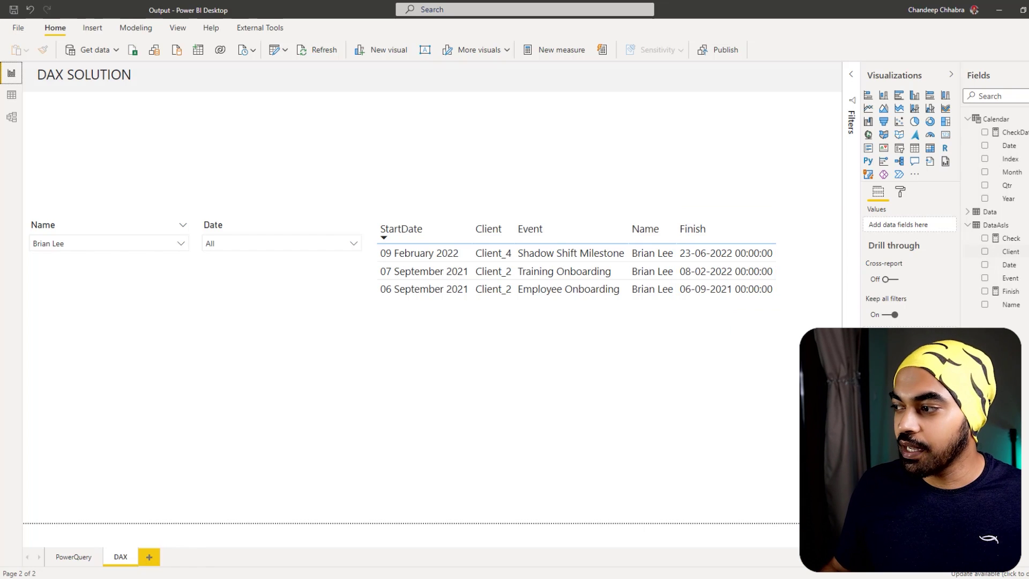
pyautogui.click(1010, 291)
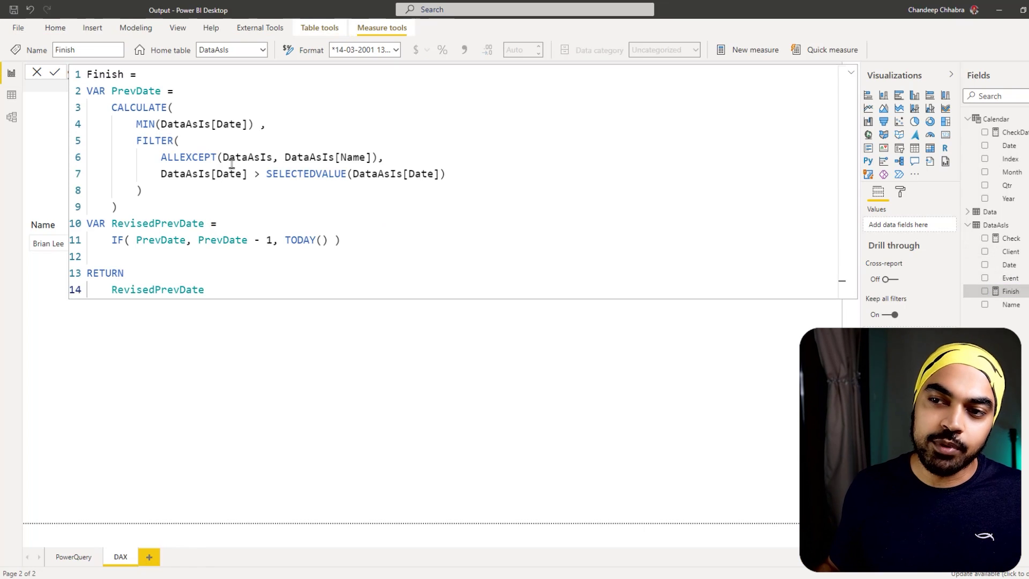
pyautogui.moveTo(130, 136)
pyautogui.mouseDown()
pyautogui.moveTo(275, 196)
pyautogui.moveTo(421, 207)
pyautogui.mouseUp()
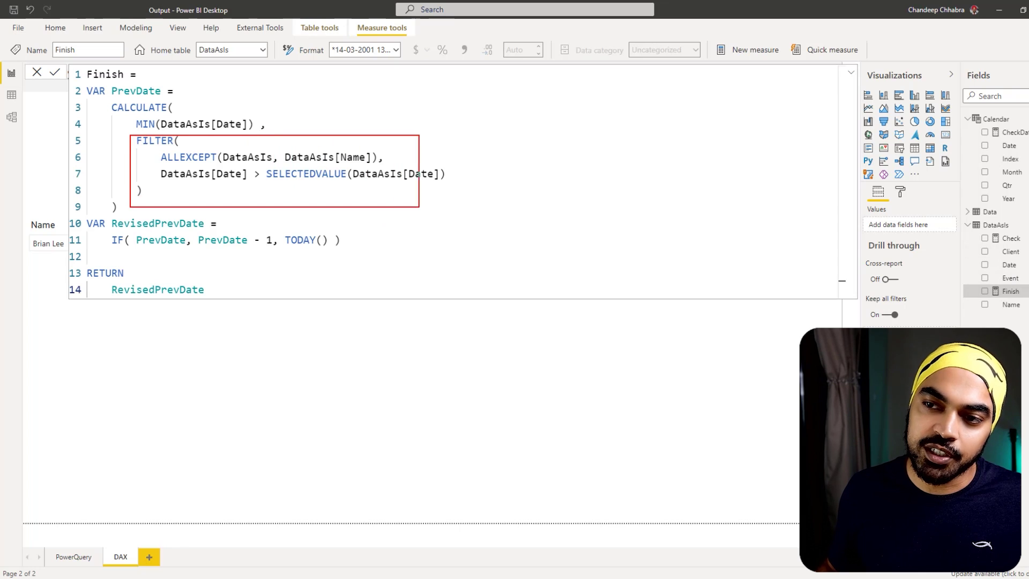
pyautogui.moveTo(264, 136)
pyautogui.mouseDown()
pyautogui.moveTo(284, 103)
pyautogui.moveTo(237, 99)
pyautogui.mouseUp()
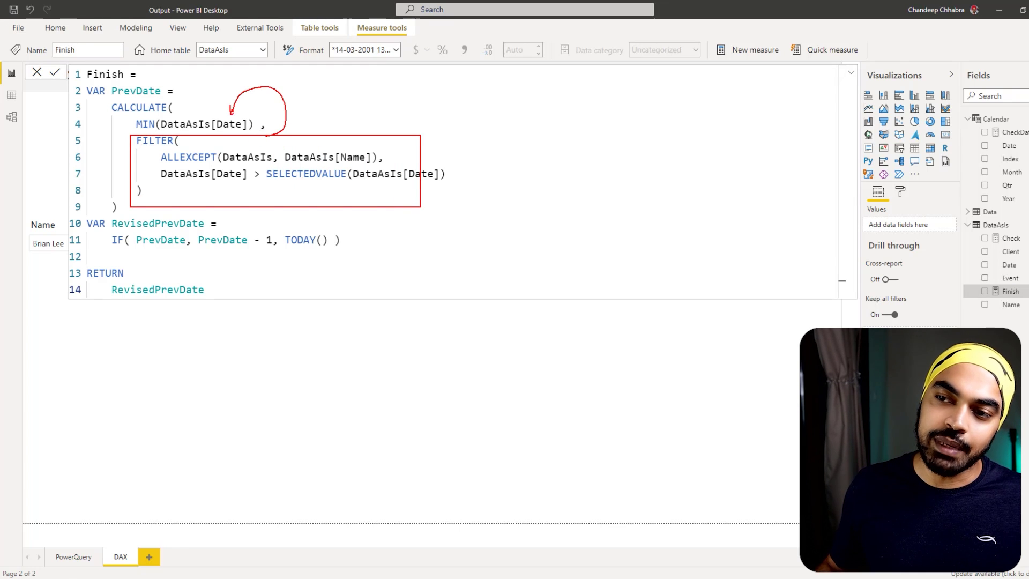
pyautogui.press('Escape')
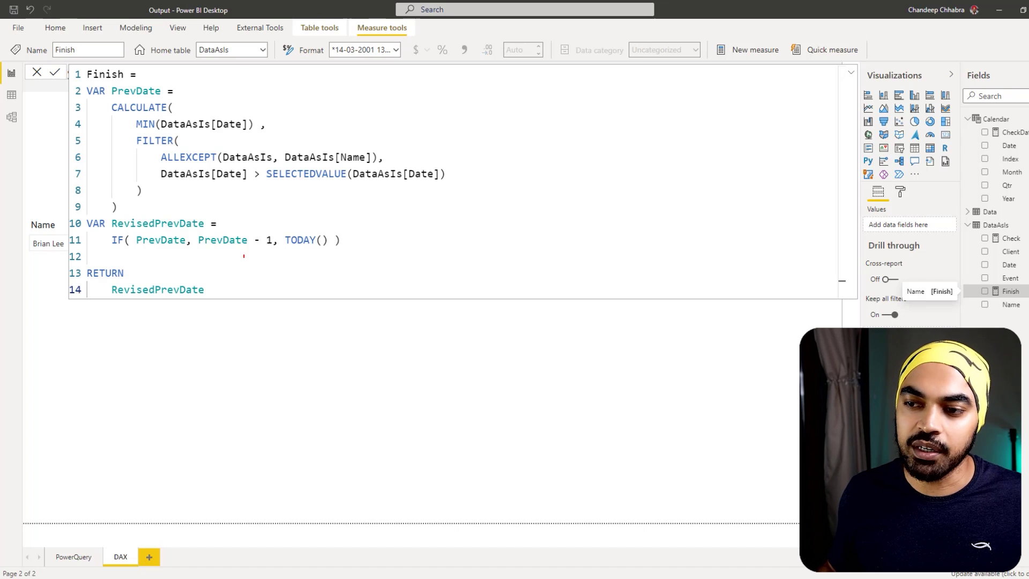
pyautogui.press('Escape')
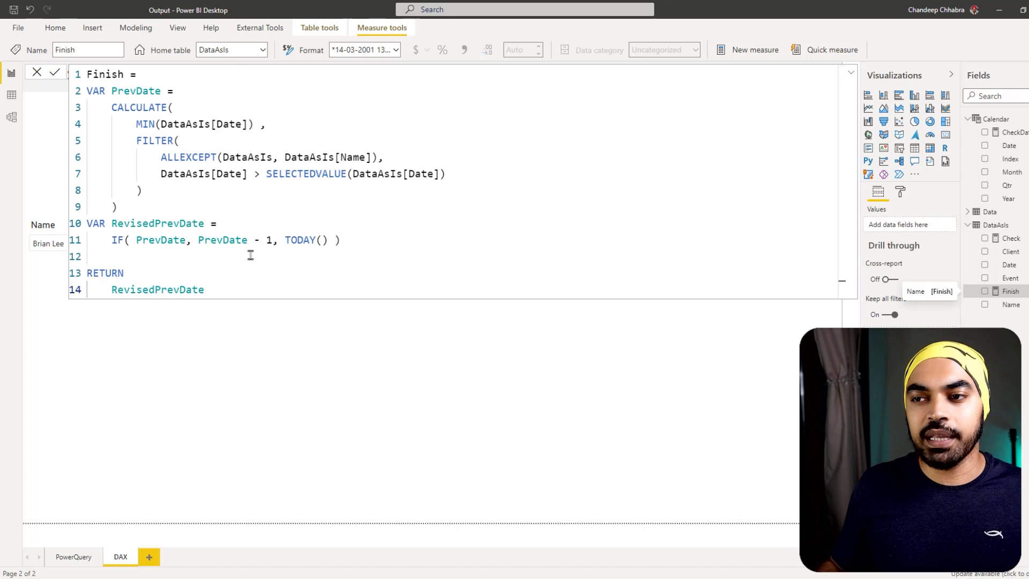
pyautogui.click(648, 347)
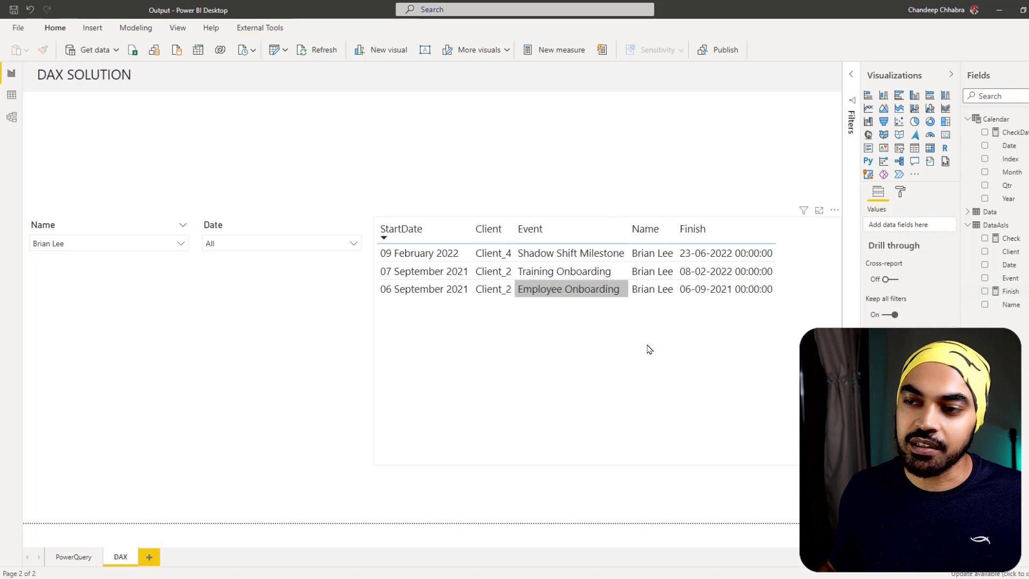
pyautogui.click(706, 271)
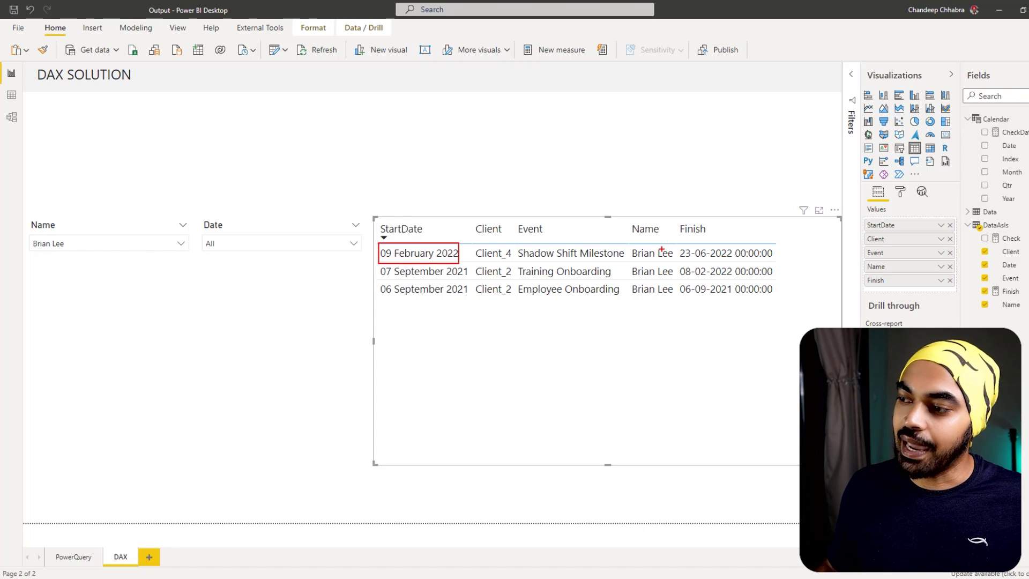
# Step: Replace the table's Finish column with the Calendar Date field, placed above StartDate
pyautogui.moveTo(670, 241); pyautogui.dragTo(743, 260)
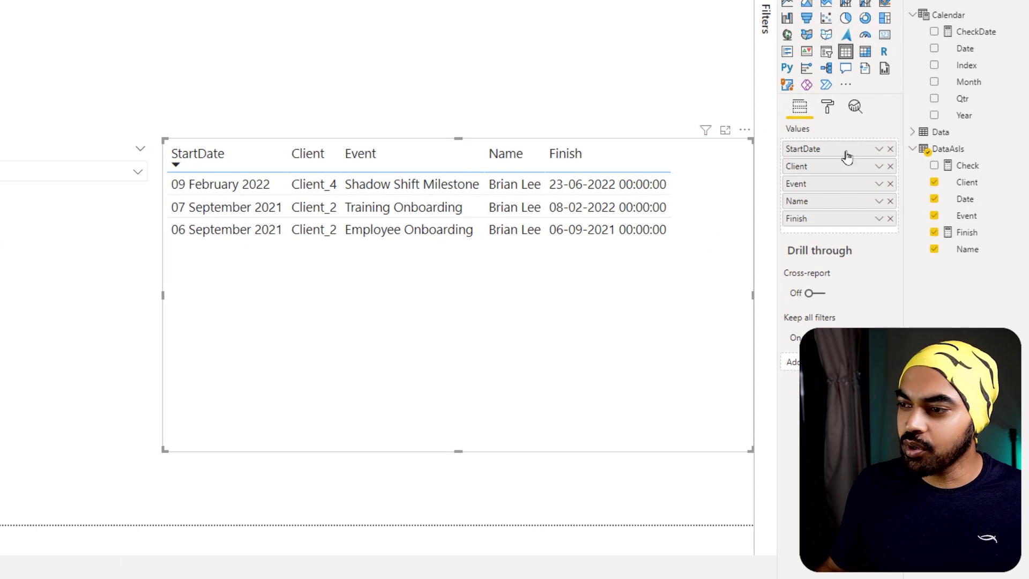
pyautogui.click(891, 218)
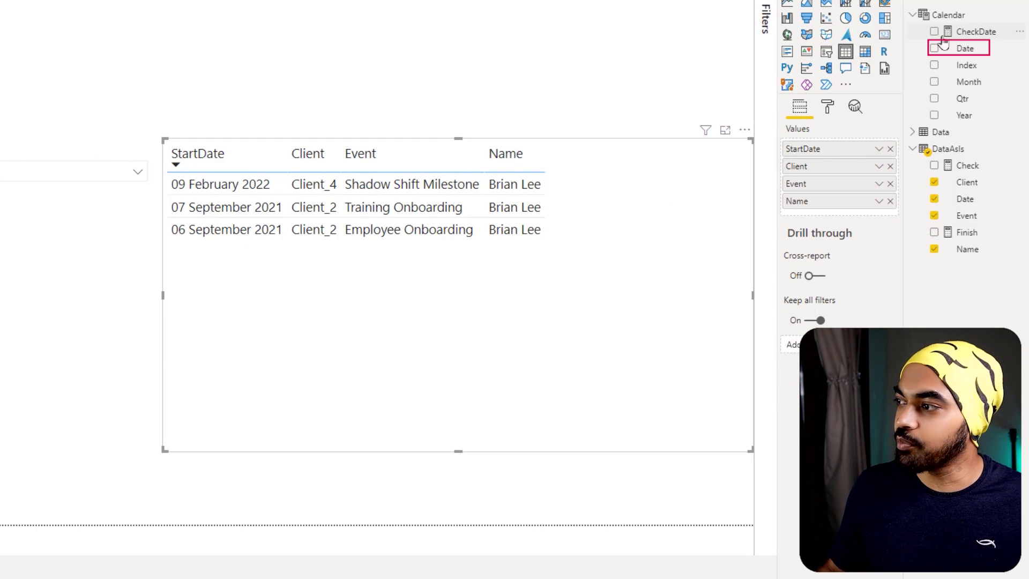
pyautogui.moveTo(949, 48); pyautogui.dragTo(869, 150)
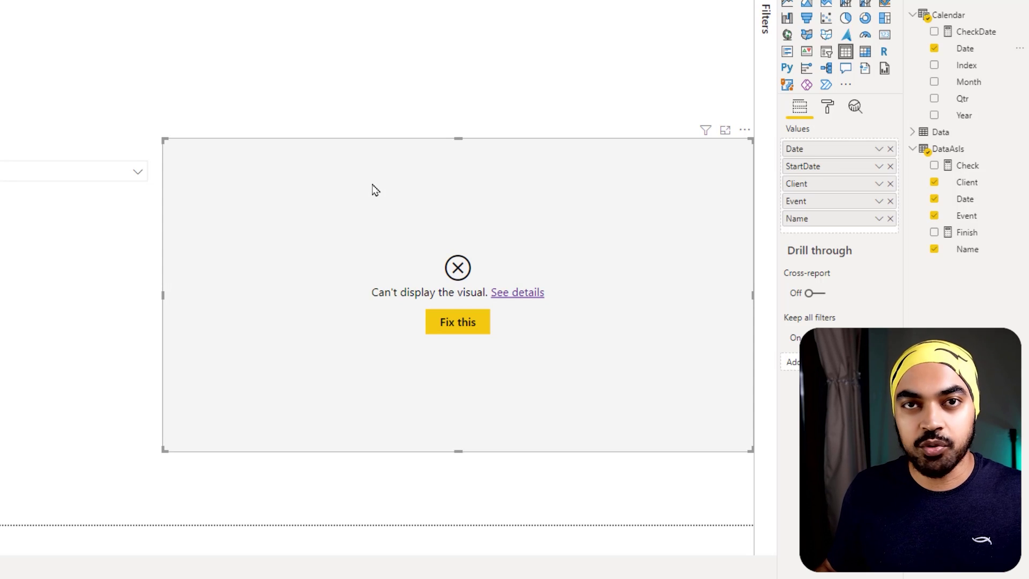
pyautogui.moveTo(906, 3); pyautogui.dragTo(1000, 104)
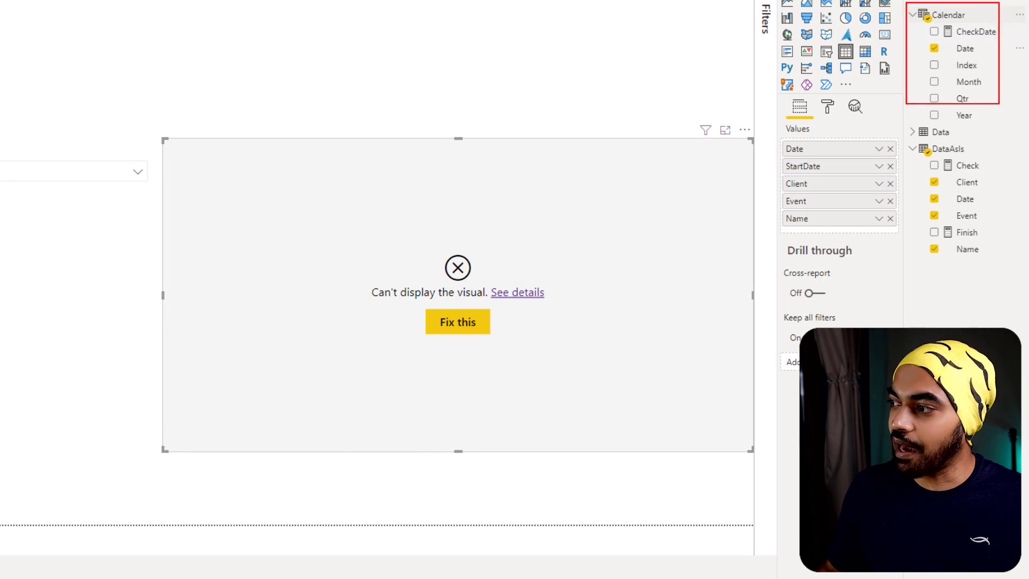
pyautogui.moveTo(907, 139); pyautogui.dragTo(1007, 258)
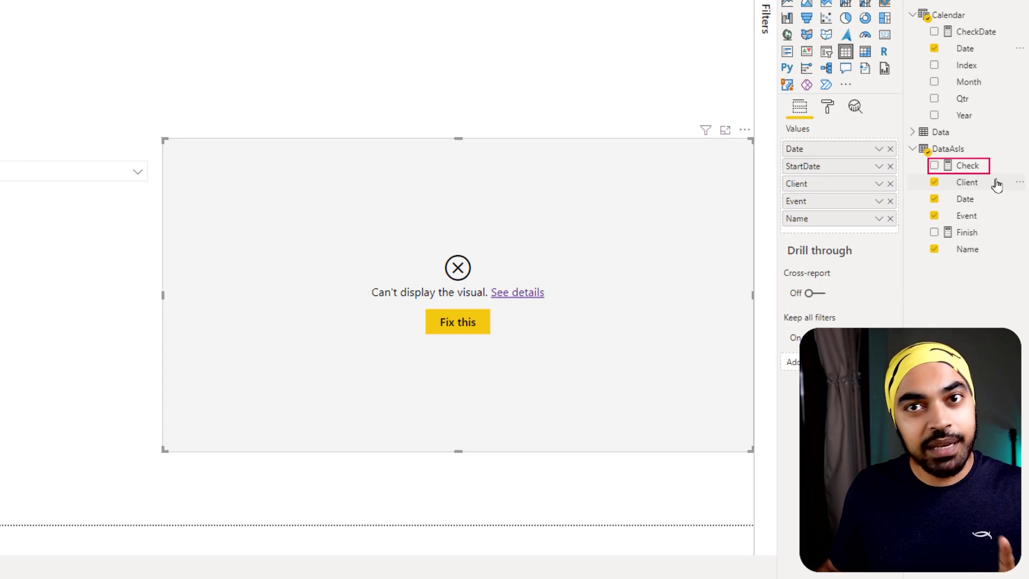
# Step: Add the Check measure to the table after reviewing its DAX formula, then close the formula bar
pyautogui.click(934, 167)
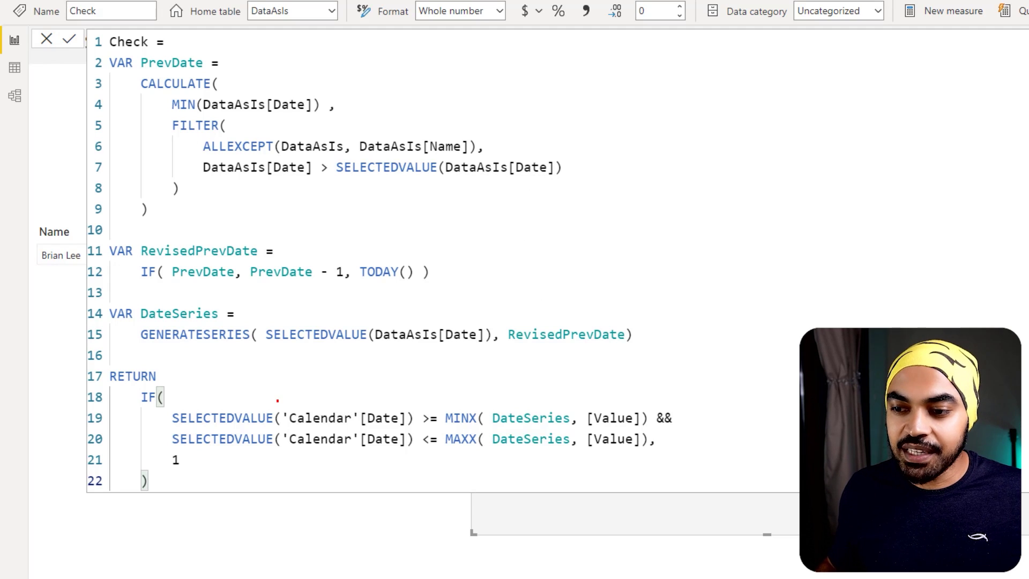
pyautogui.moveTo(277, 400); pyautogui.dragTo(410, 427)
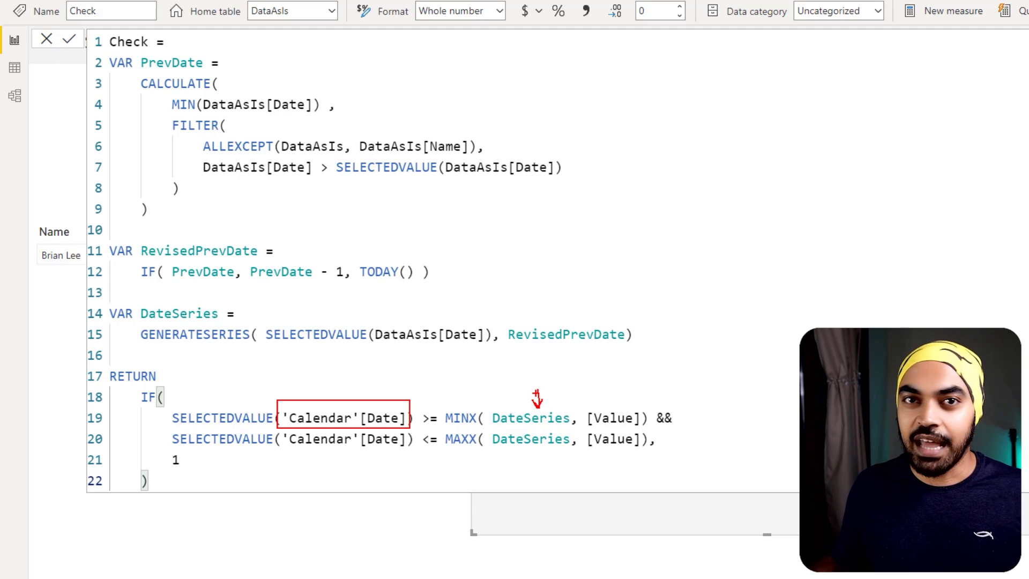
pyautogui.moveTo(154, 460); pyautogui.dragTo(187, 444)
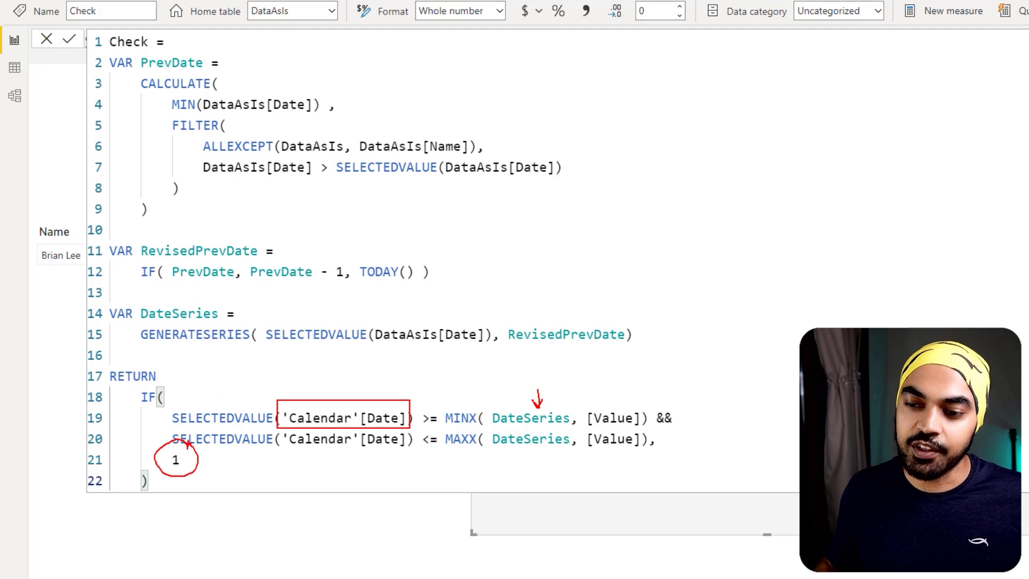
pyautogui.press('Escape')
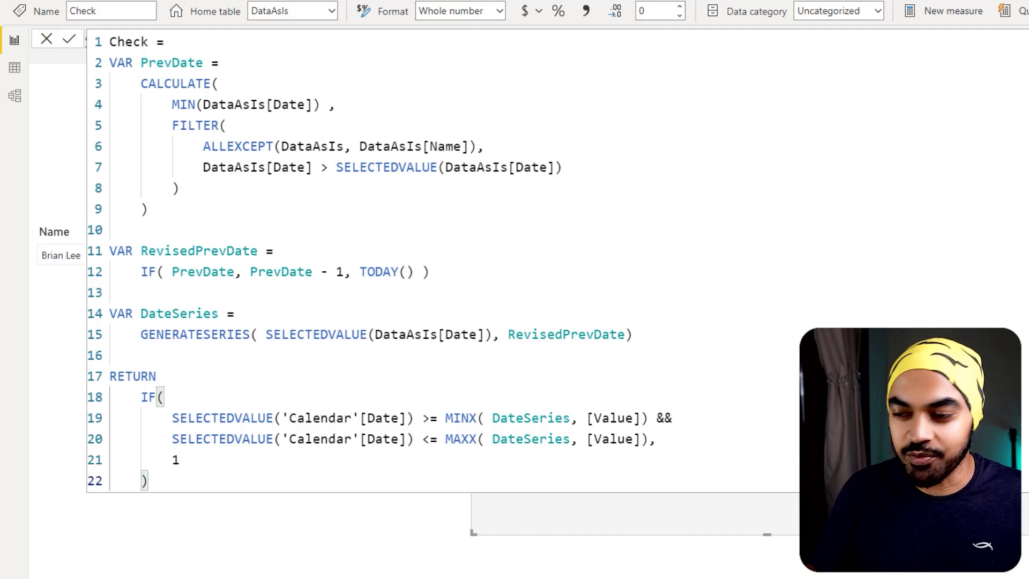
pyautogui.click(344, 340)
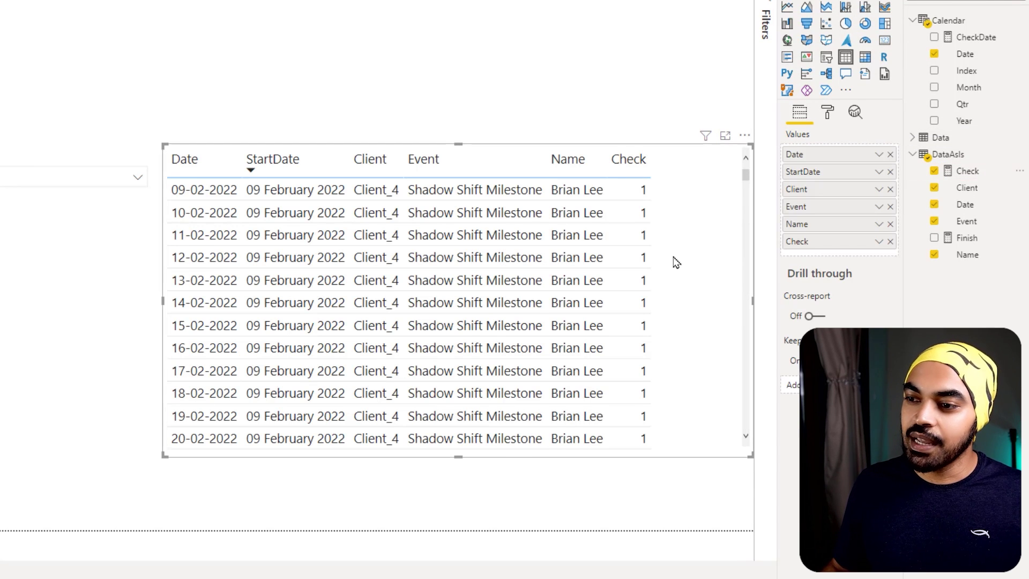
# Step: Try several dates in the Date slicer: 23-06-2022, 21-06-2022, then 20-06-2022
pyautogui.scroll(-14, 677, 262)
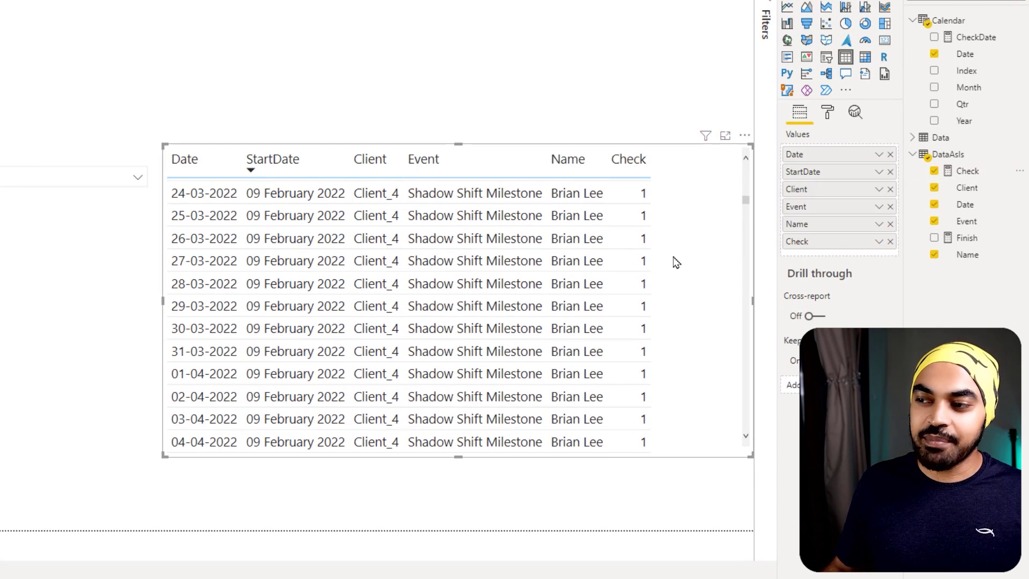
pyautogui.scroll(14, 676, 262)
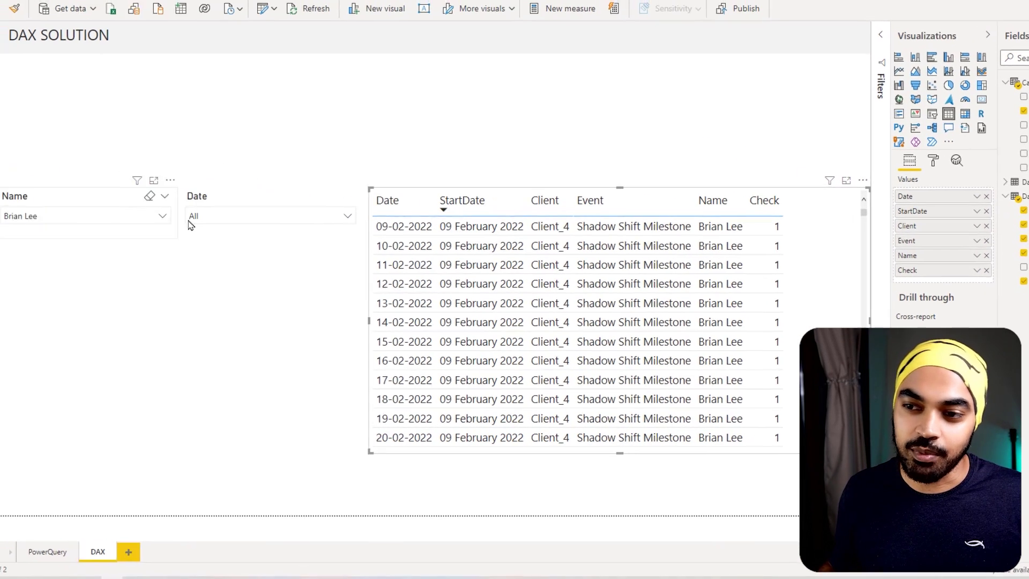
pyautogui.click(231, 216)
pyautogui.click(230, 234)
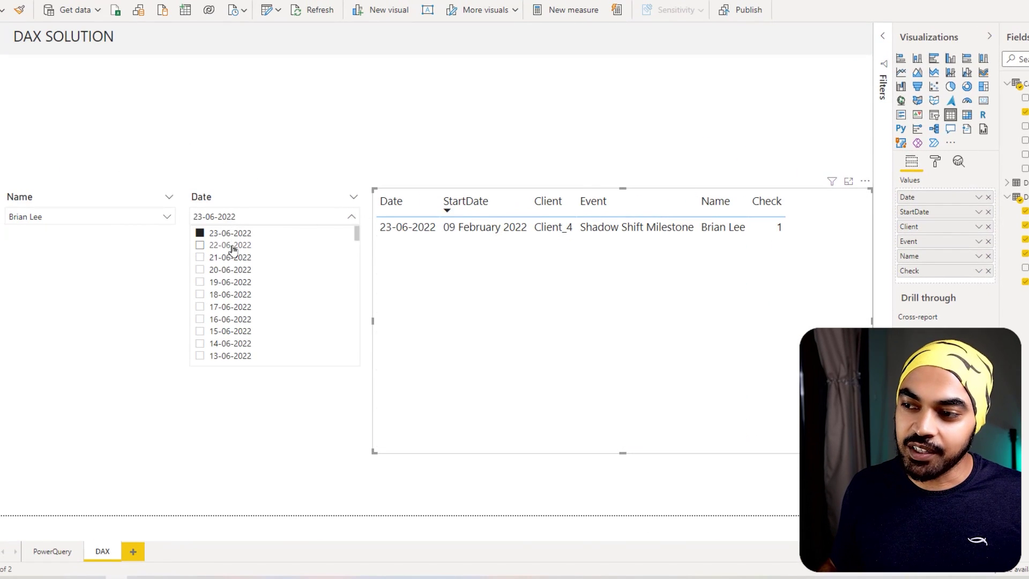
pyautogui.click(231, 258)
pyautogui.click(230, 269)
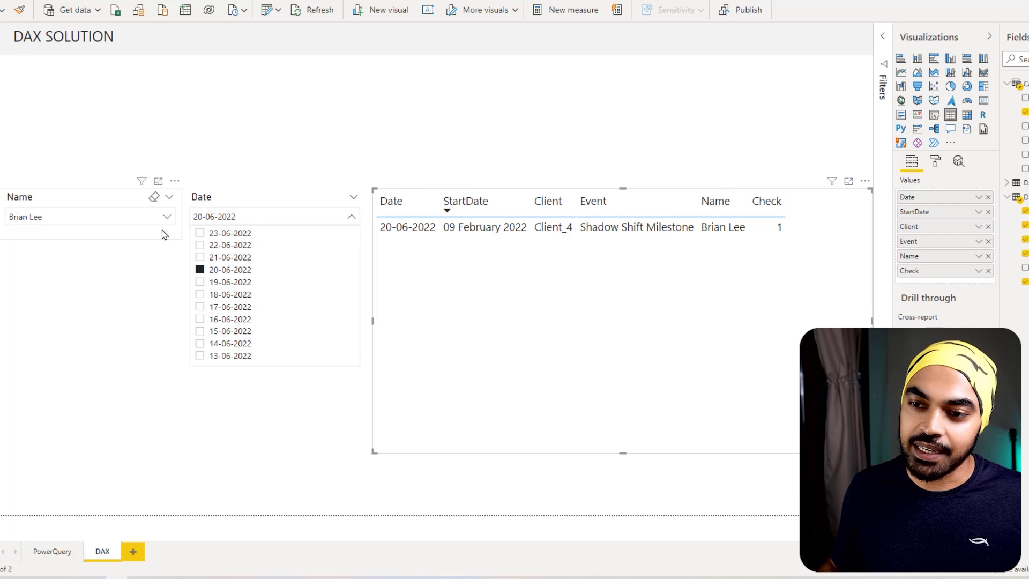
# Step: Clear the Name selection and set the Date slicer to 22-06-2022
pyautogui.click(155, 197)
pyautogui.click(236, 216)
pyautogui.click(232, 233)
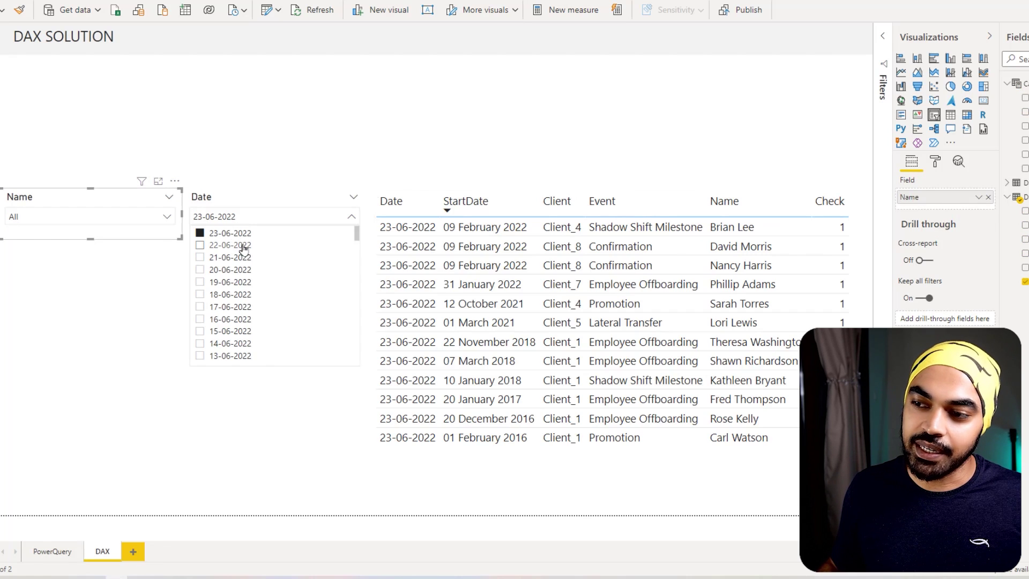
pyautogui.click(231, 245)
pyautogui.click(376, 137)
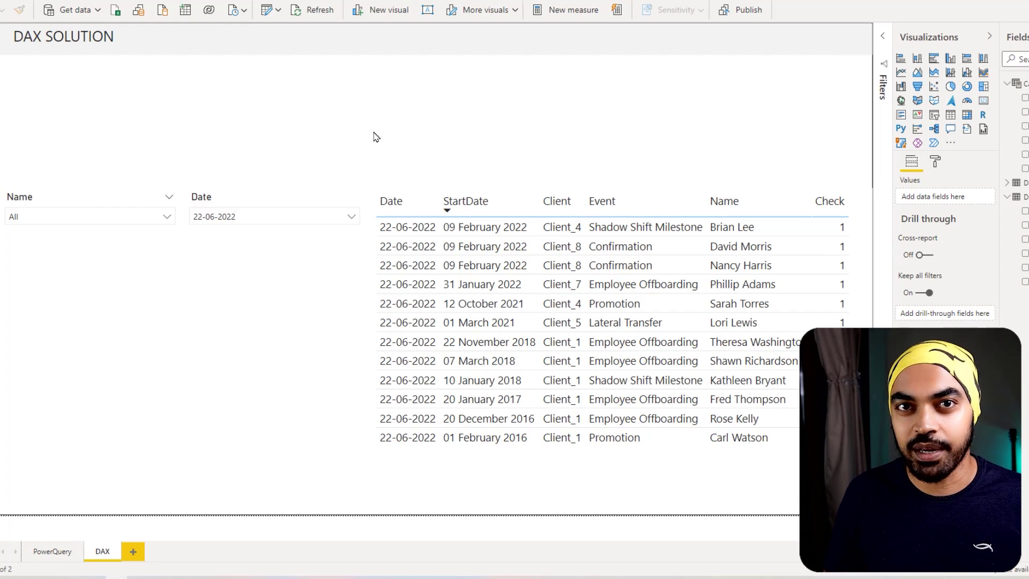